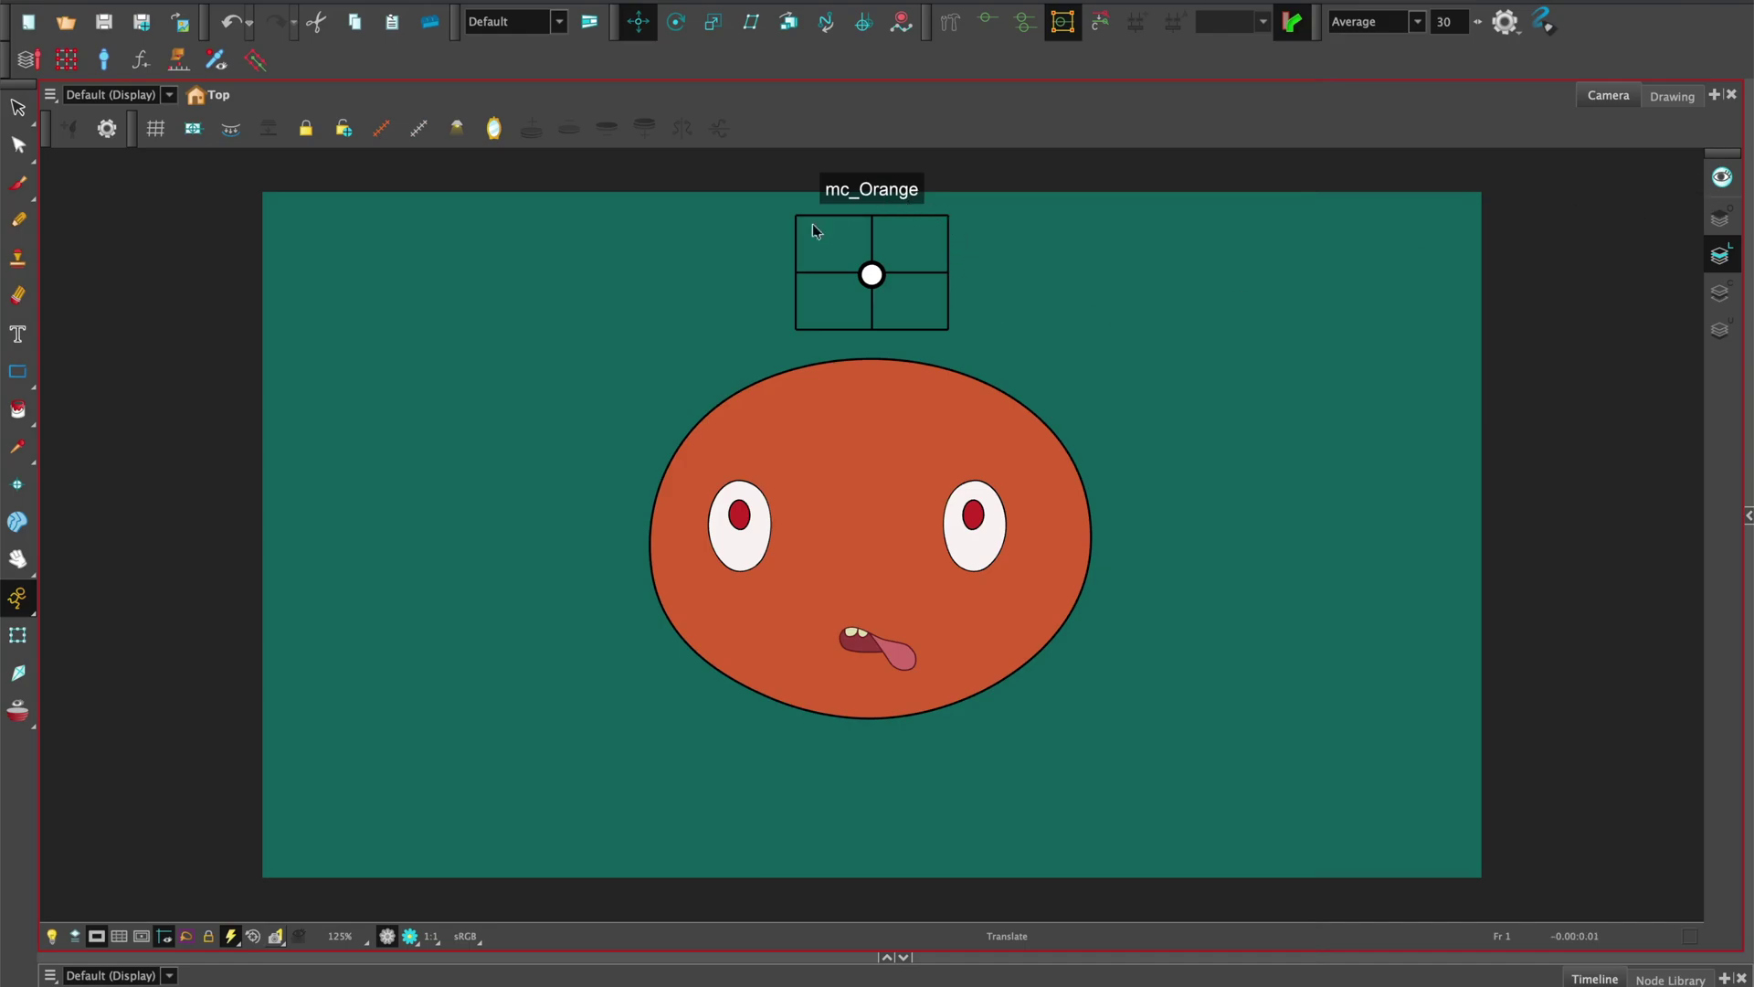
# Try the mc_Orange controller and inspect the pupil, eye, mouth, Master_Face-P and head nodes that make up the face rig
pyautogui.moveTo(872, 274)
pyautogui.mouseDown()
pyautogui.moveTo(874, 314)
pyautogui.moveTo(842, 326)
pyautogui.moveTo(795, 275)
pyautogui.moveTo(828, 223)
pyautogui.moveTo(893, 274)
pyautogui.moveTo(936, 269)
pyautogui.moveTo(937, 248)
pyautogui.moveTo(910, 221)
pyautogui.moveTo(871, 223)
pyautogui.moveTo(877, 329)
pyautogui.moveTo(858, 278)
pyautogui.moveTo(803, 274)
pyautogui.moveTo(941, 270)
pyautogui.moveTo(819, 282)
pyautogui.moveTo(821, 303)
pyautogui.moveTo(889, 266)
pyautogui.moveTo(834, 250)
pyautogui.moveTo(909, 243)
pyautogui.moveTo(913, 298)
pyautogui.moveTo(844, 296)
pyautogui.moveTo(873, 271)
pyautogui.mouseUp()
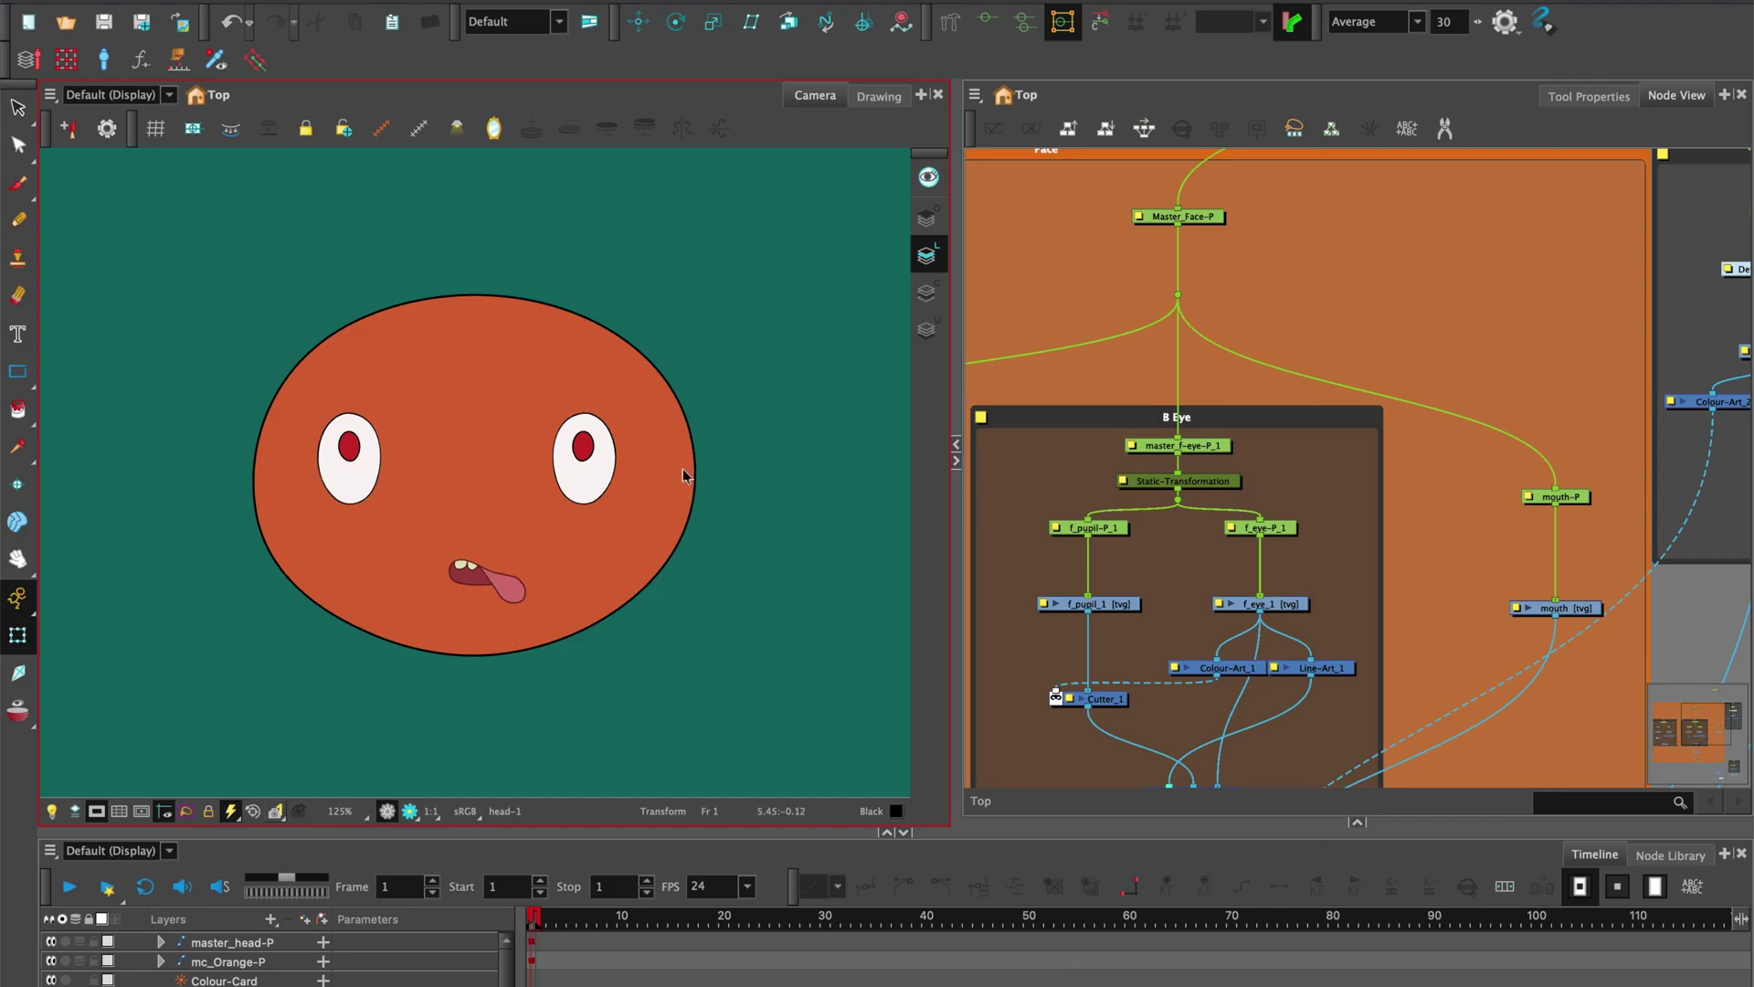
pyautogui.click(1114, 605)
pyautogui.click(1294, 605)
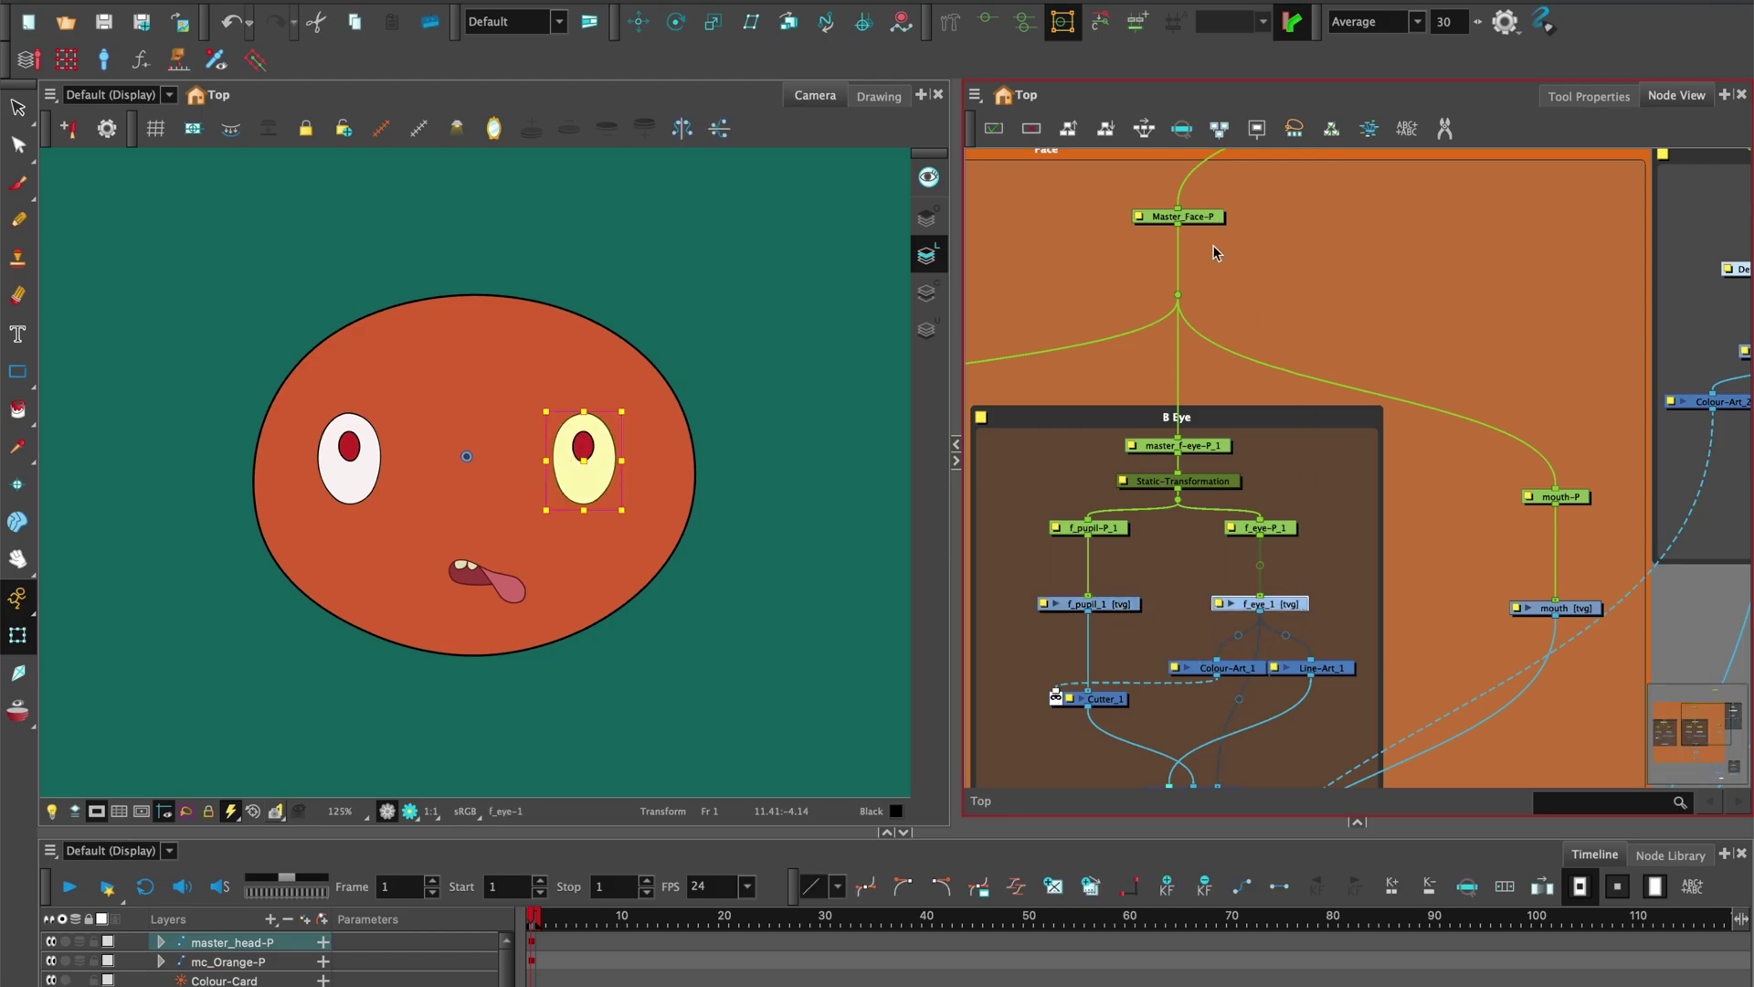
pyautogui.click(1585, 607)
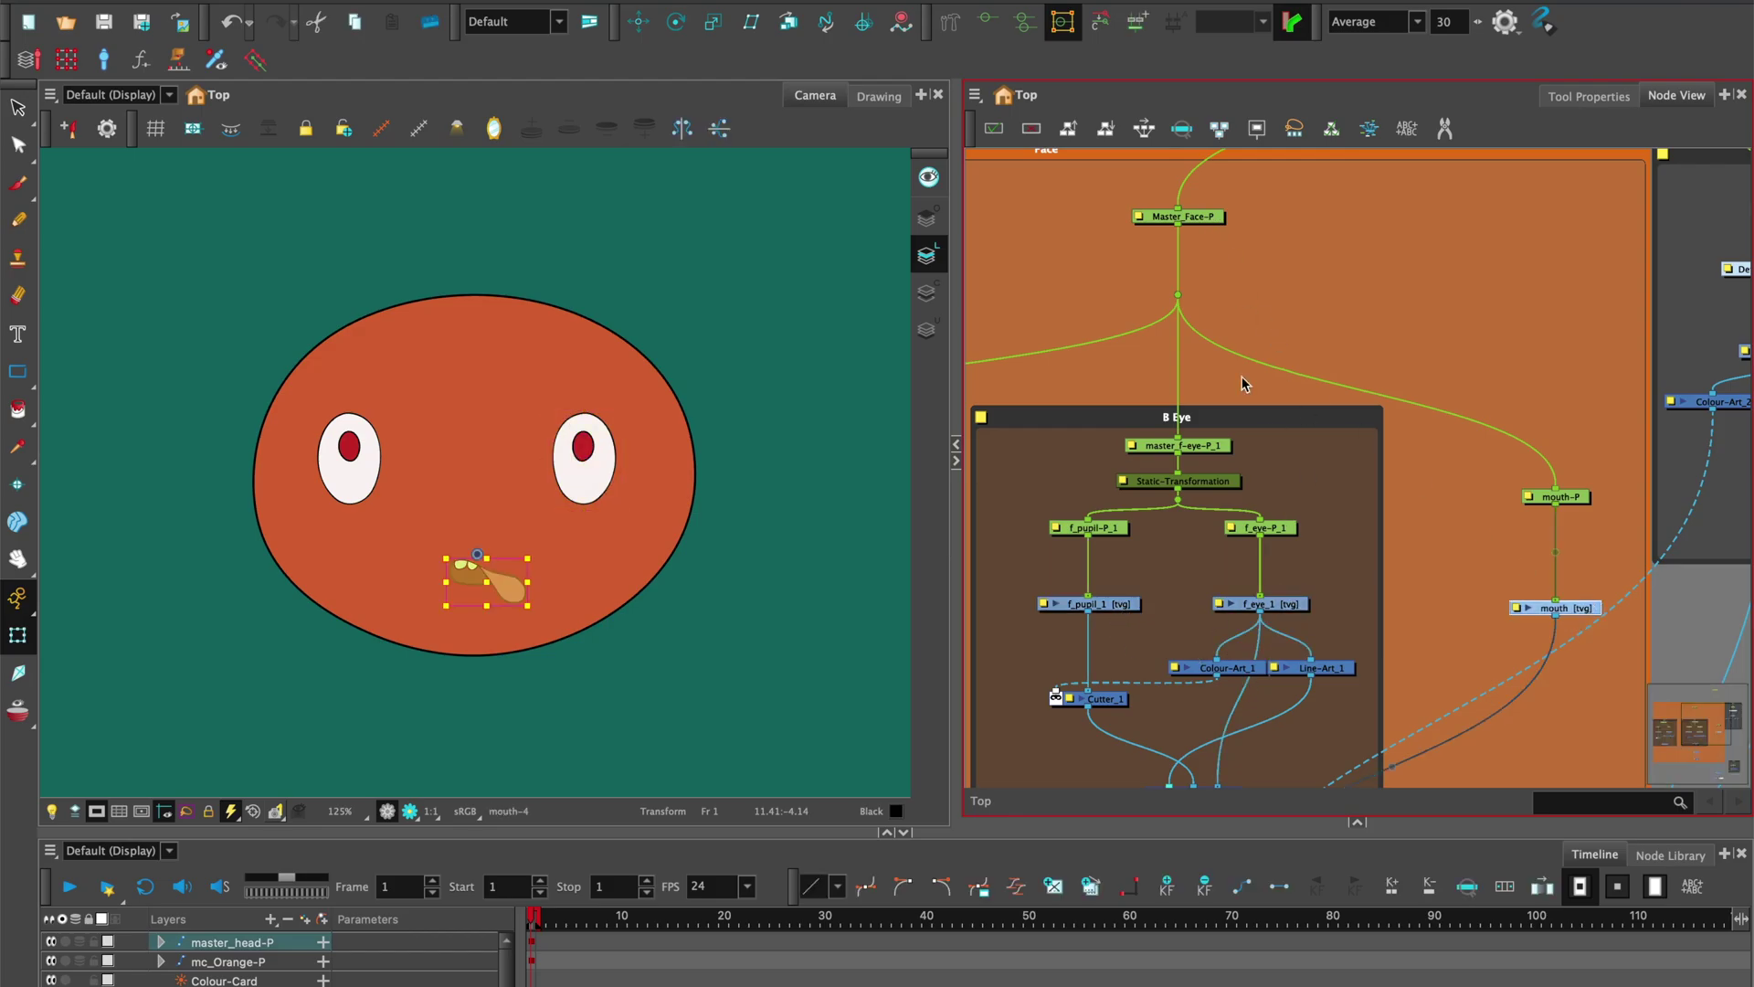
pyautogui.click(1207, 217)
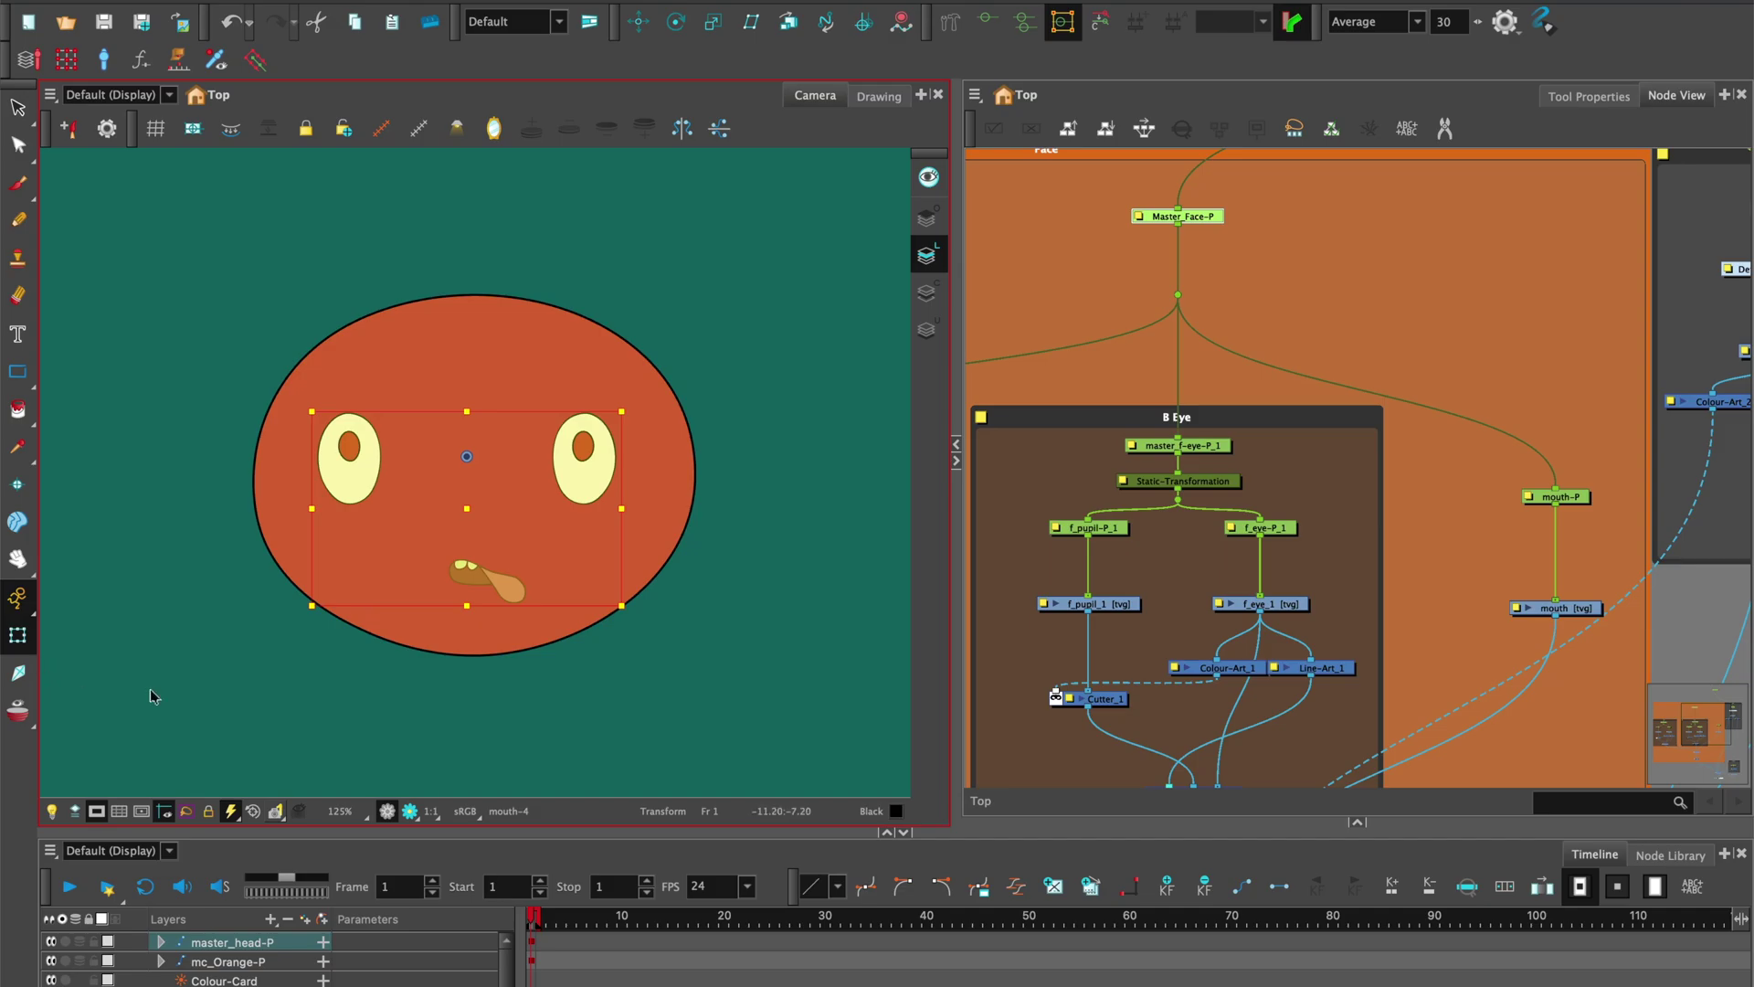
pyautogui.moveTo(1527, 343); pyautogui.dragTo(1384, 340)
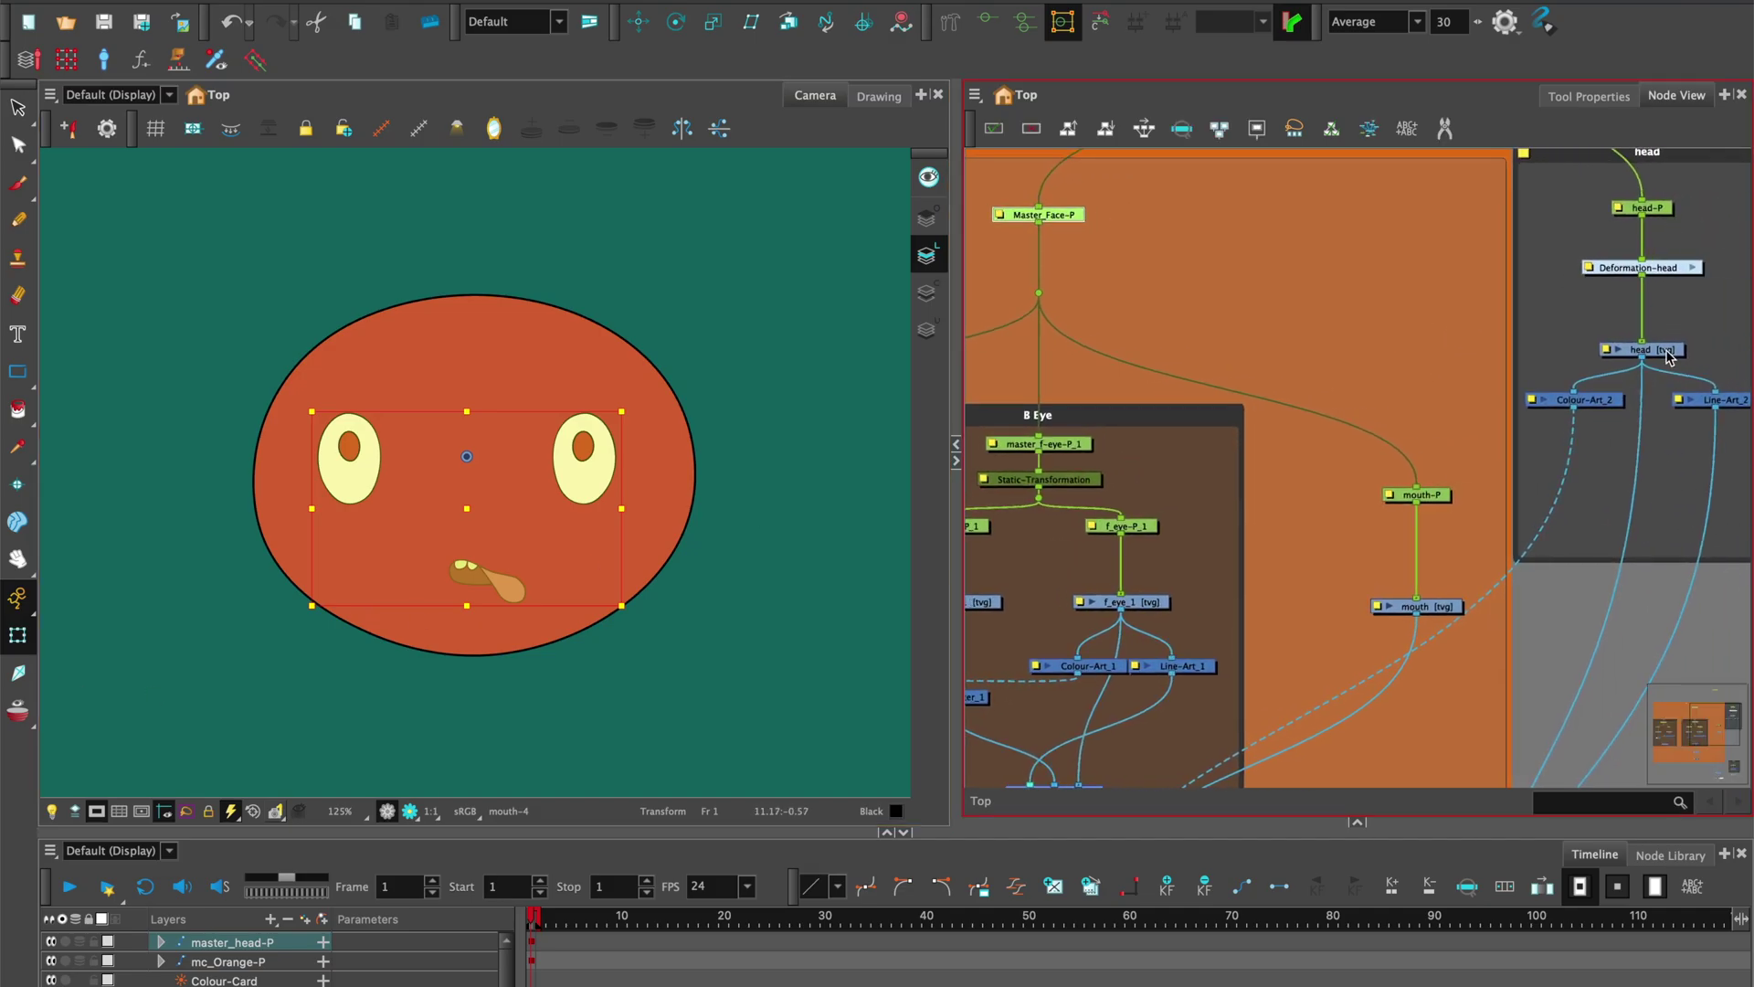
pyautogui.click(1668, 352)
pyautogui.click(1660, 212)
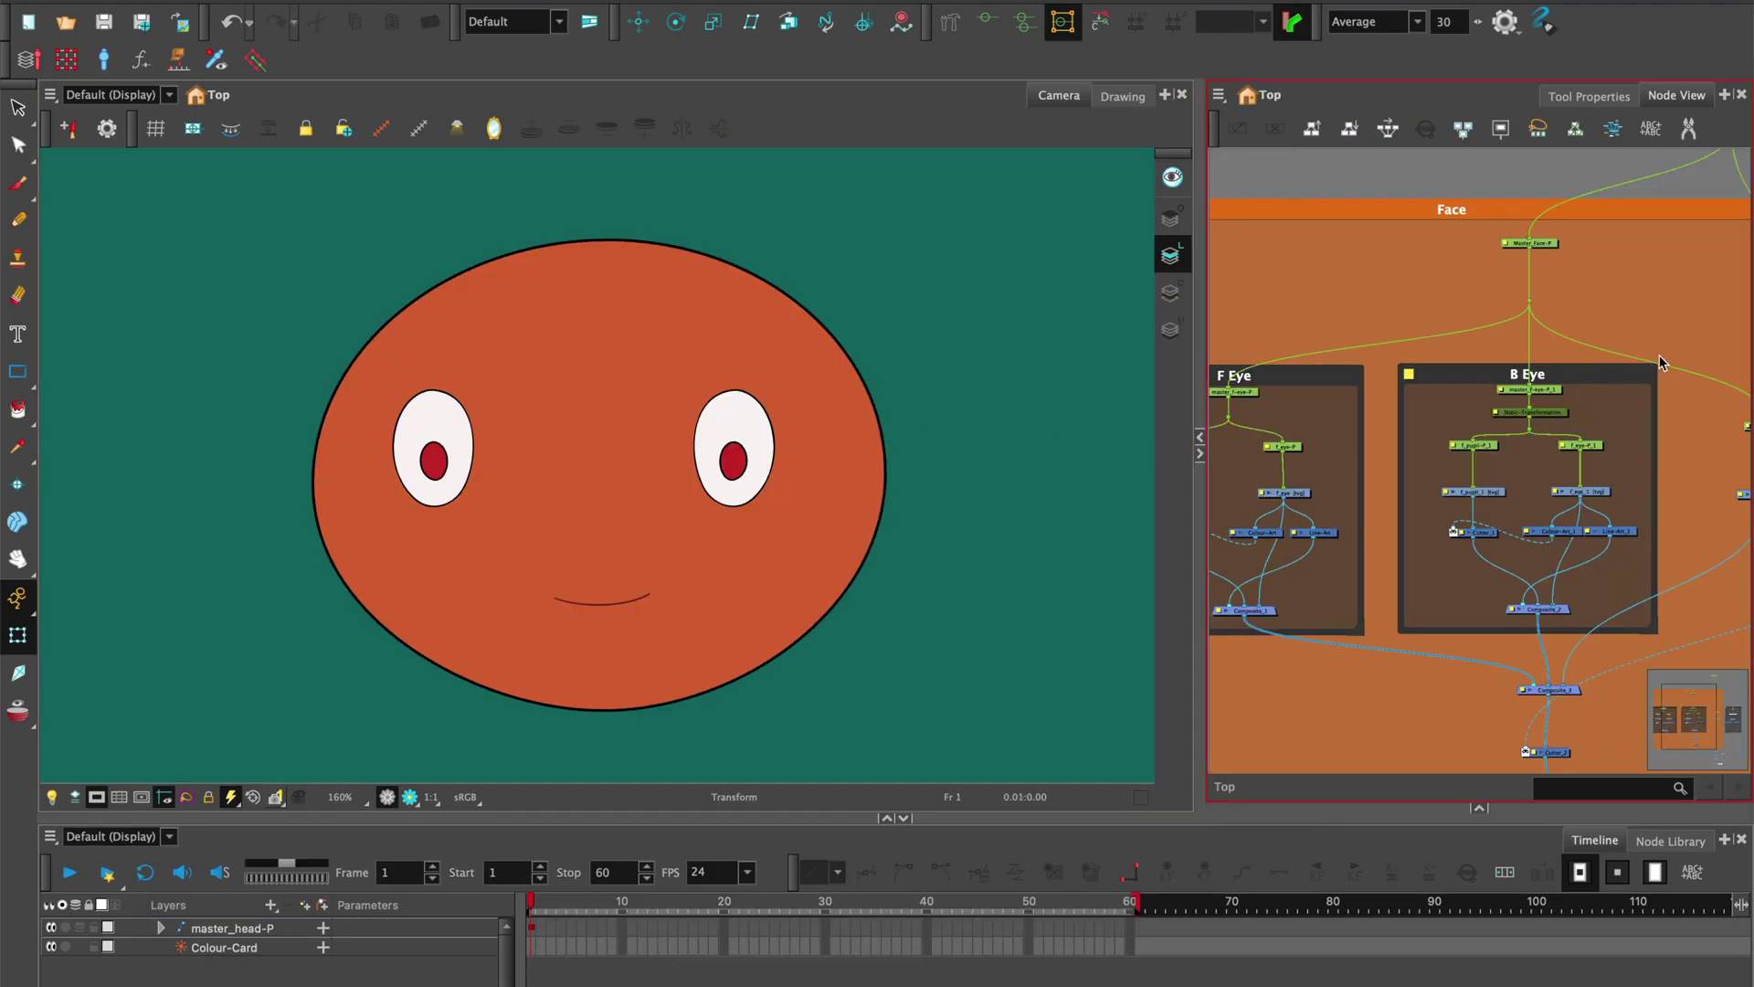
# On frame 1, move the Master_Face-P peg left so the facial features sit at the side of the head
pyautogui.moveTo(1661, 362)
pyautogui.mouseDown()
pyautogui.moveTo(1375, 356)
pyautogui.moveTo(1693, 359)
pyautogui.moveTo(1659, 381)
pyautogui.mouseUp()
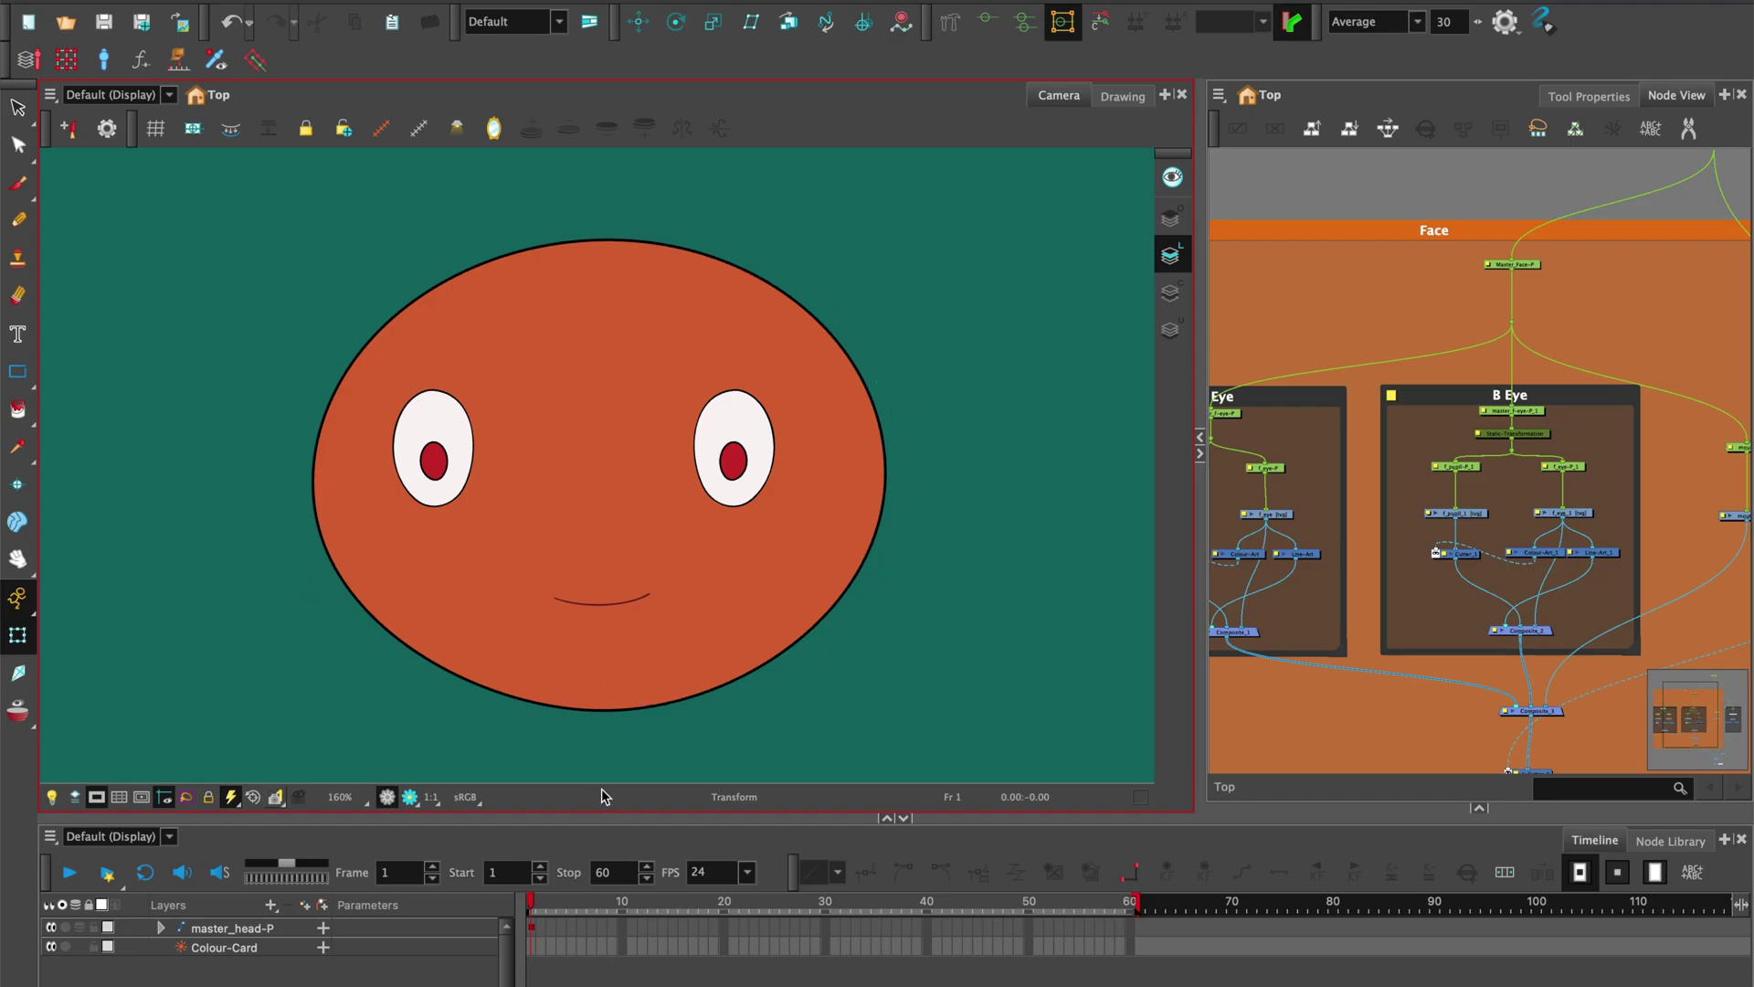
pyautogui.click(534, 929)
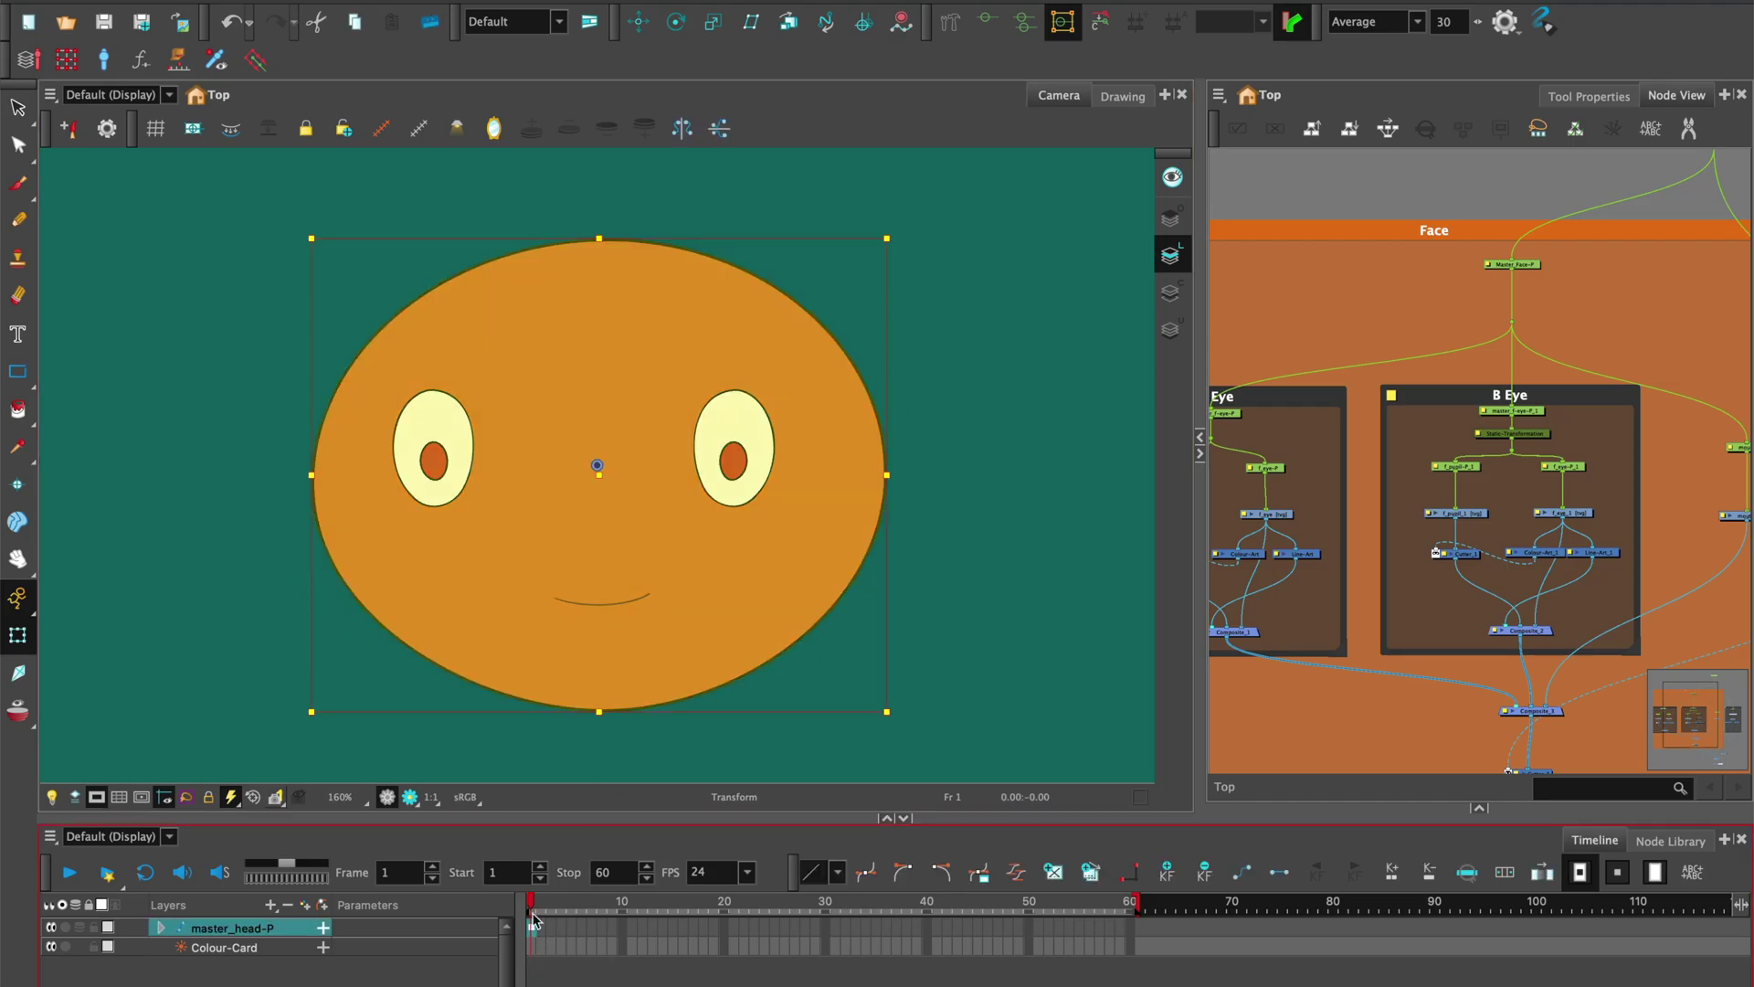
pyautogui.click(1533, 264)
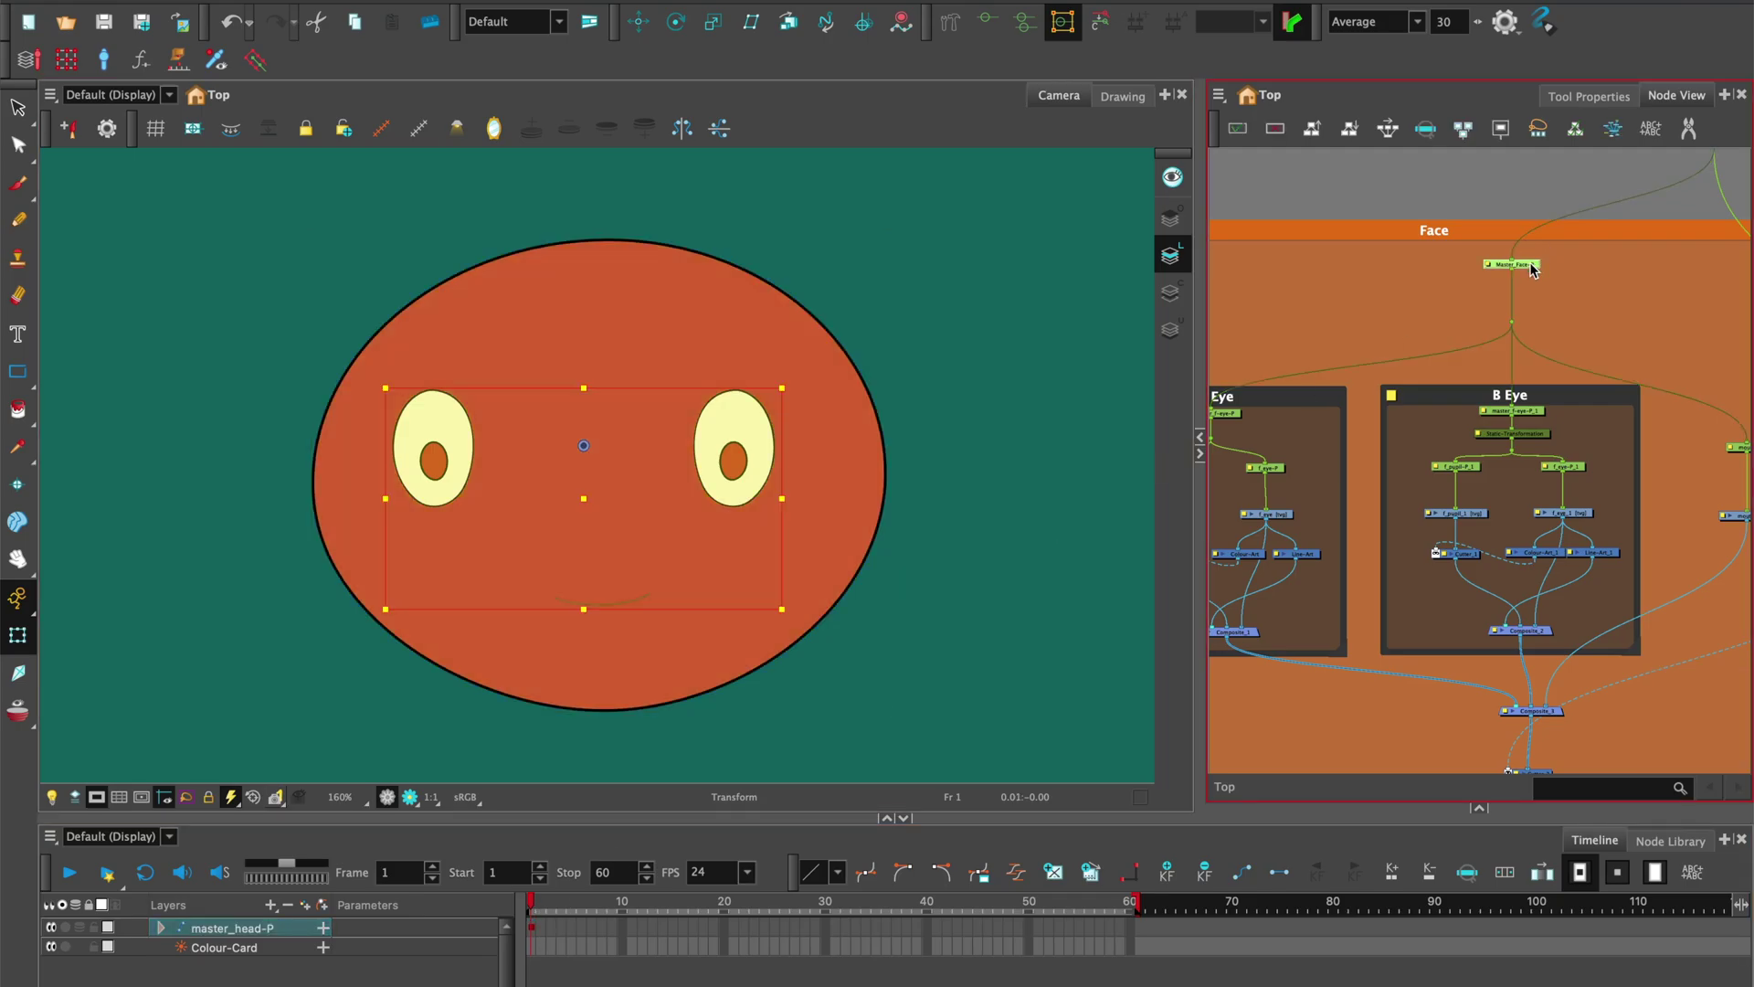
pyautogui.moveTo(613, 490); pyautogui.dragTo(414, 496)
pyautogui.click(1244, 201)
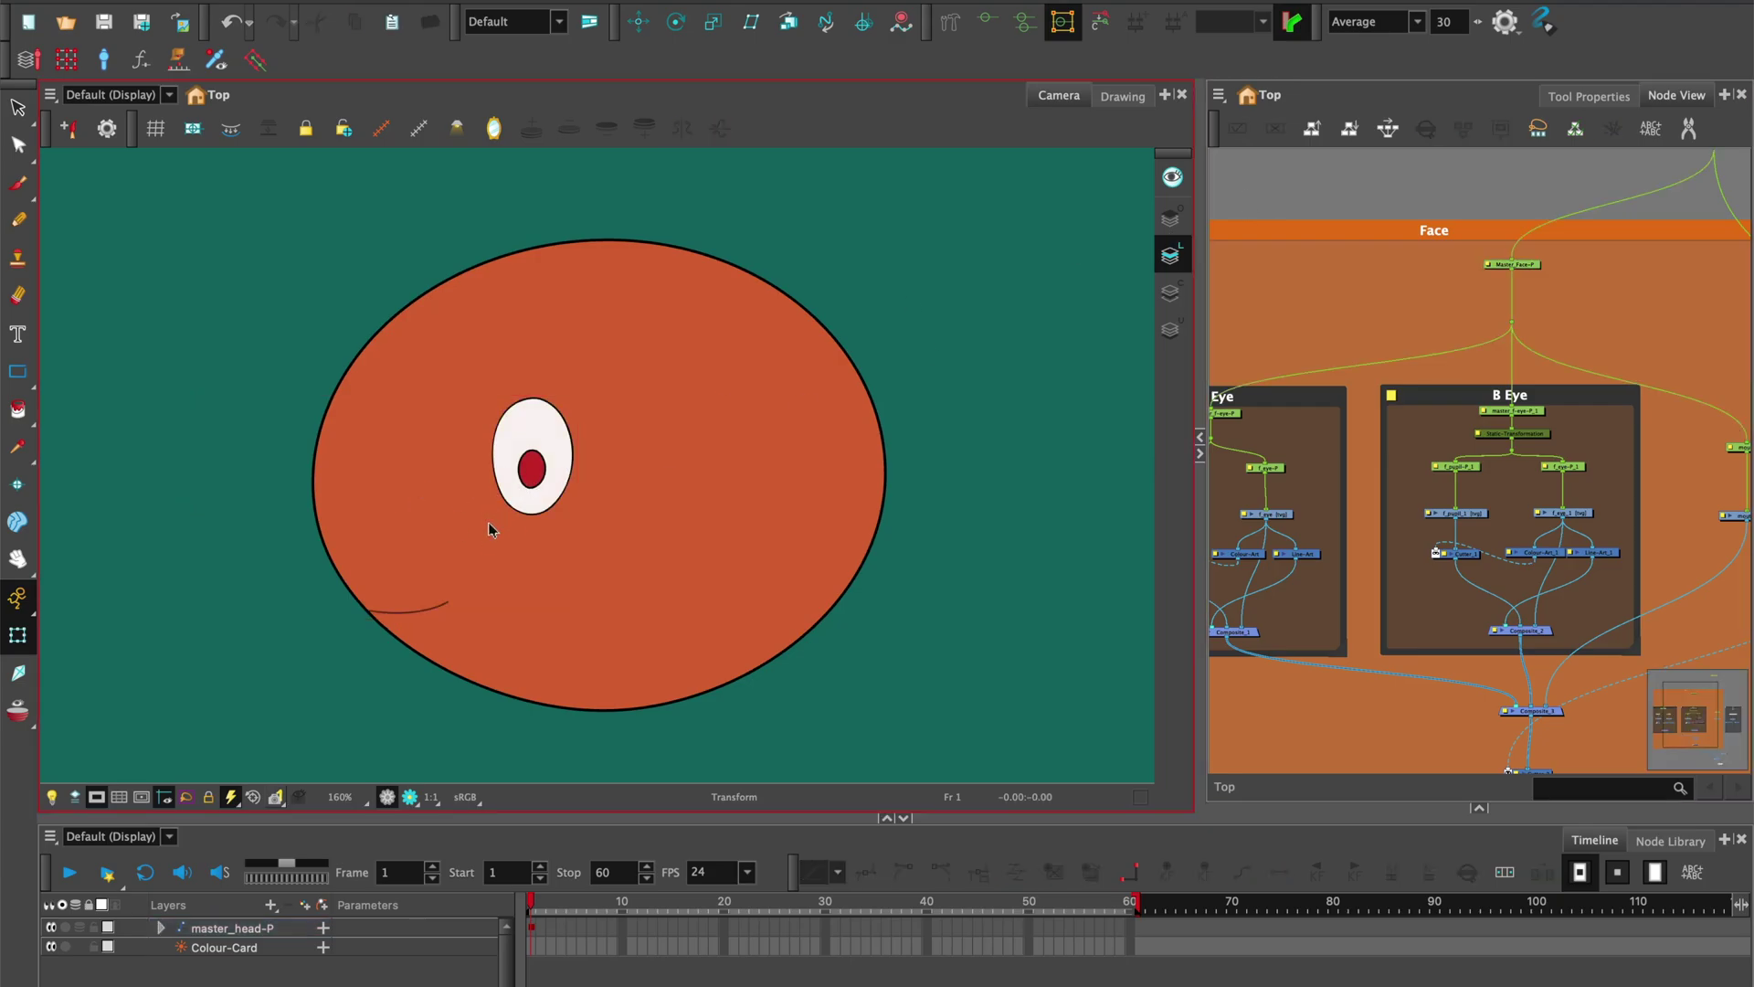
# Shift the B Eye pupil peg to the left edge of its eye white on frame 1
pyautogui.click(1267, 533)
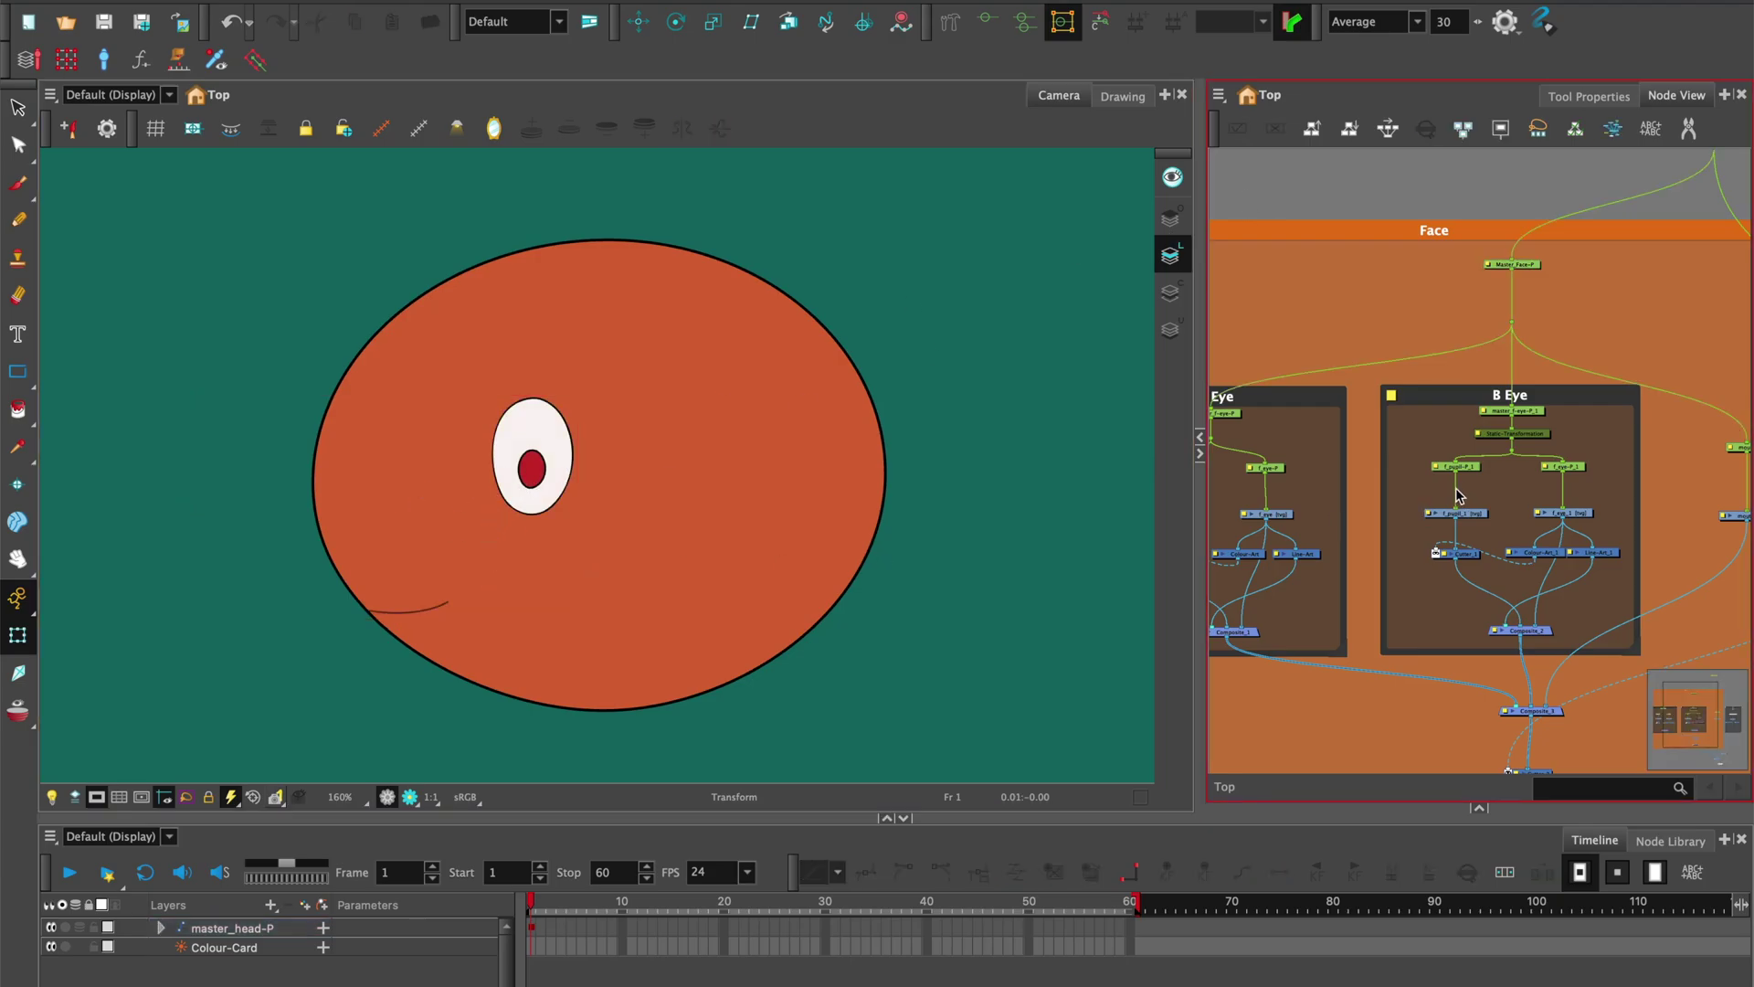
pyautogui.click(1481, 517)
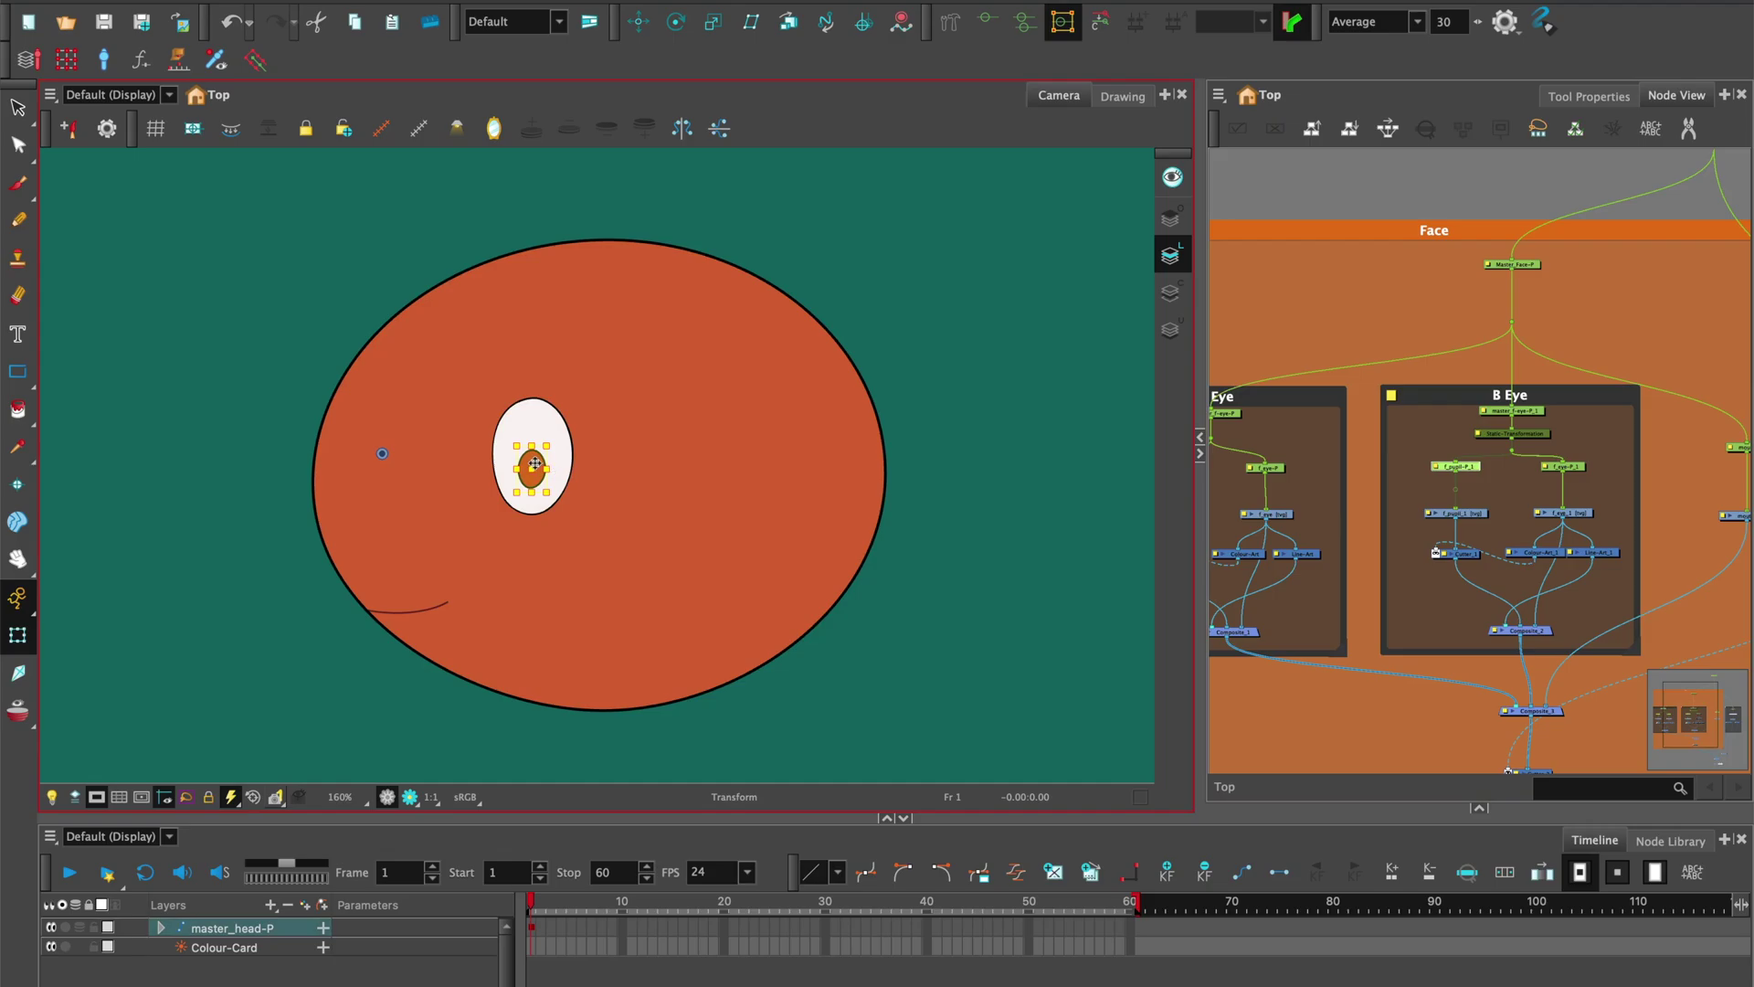
pyautogui.moveTo(535, 463); pyautogui.dragTo(509, 461)
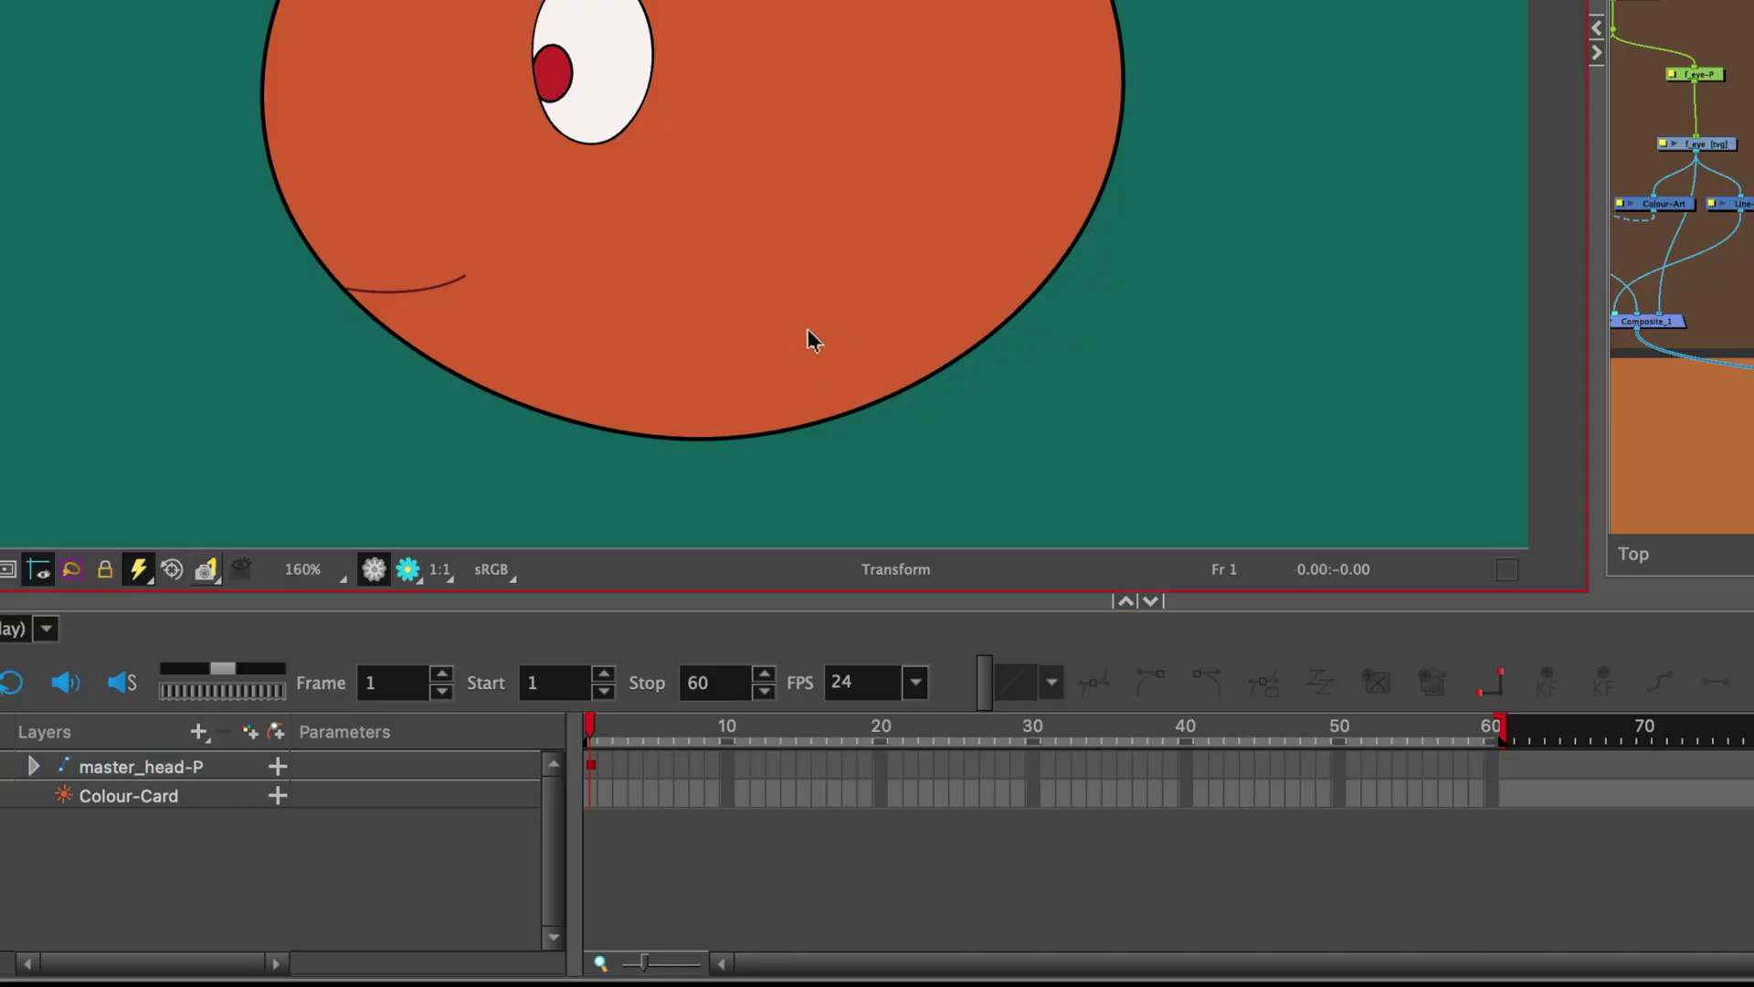
# Advance to frame 4 and add a stop-motion keyframe to the master_head-P layer
pyautogui.press('.')
pyautogui.press('.')
pyautogui.press('.')
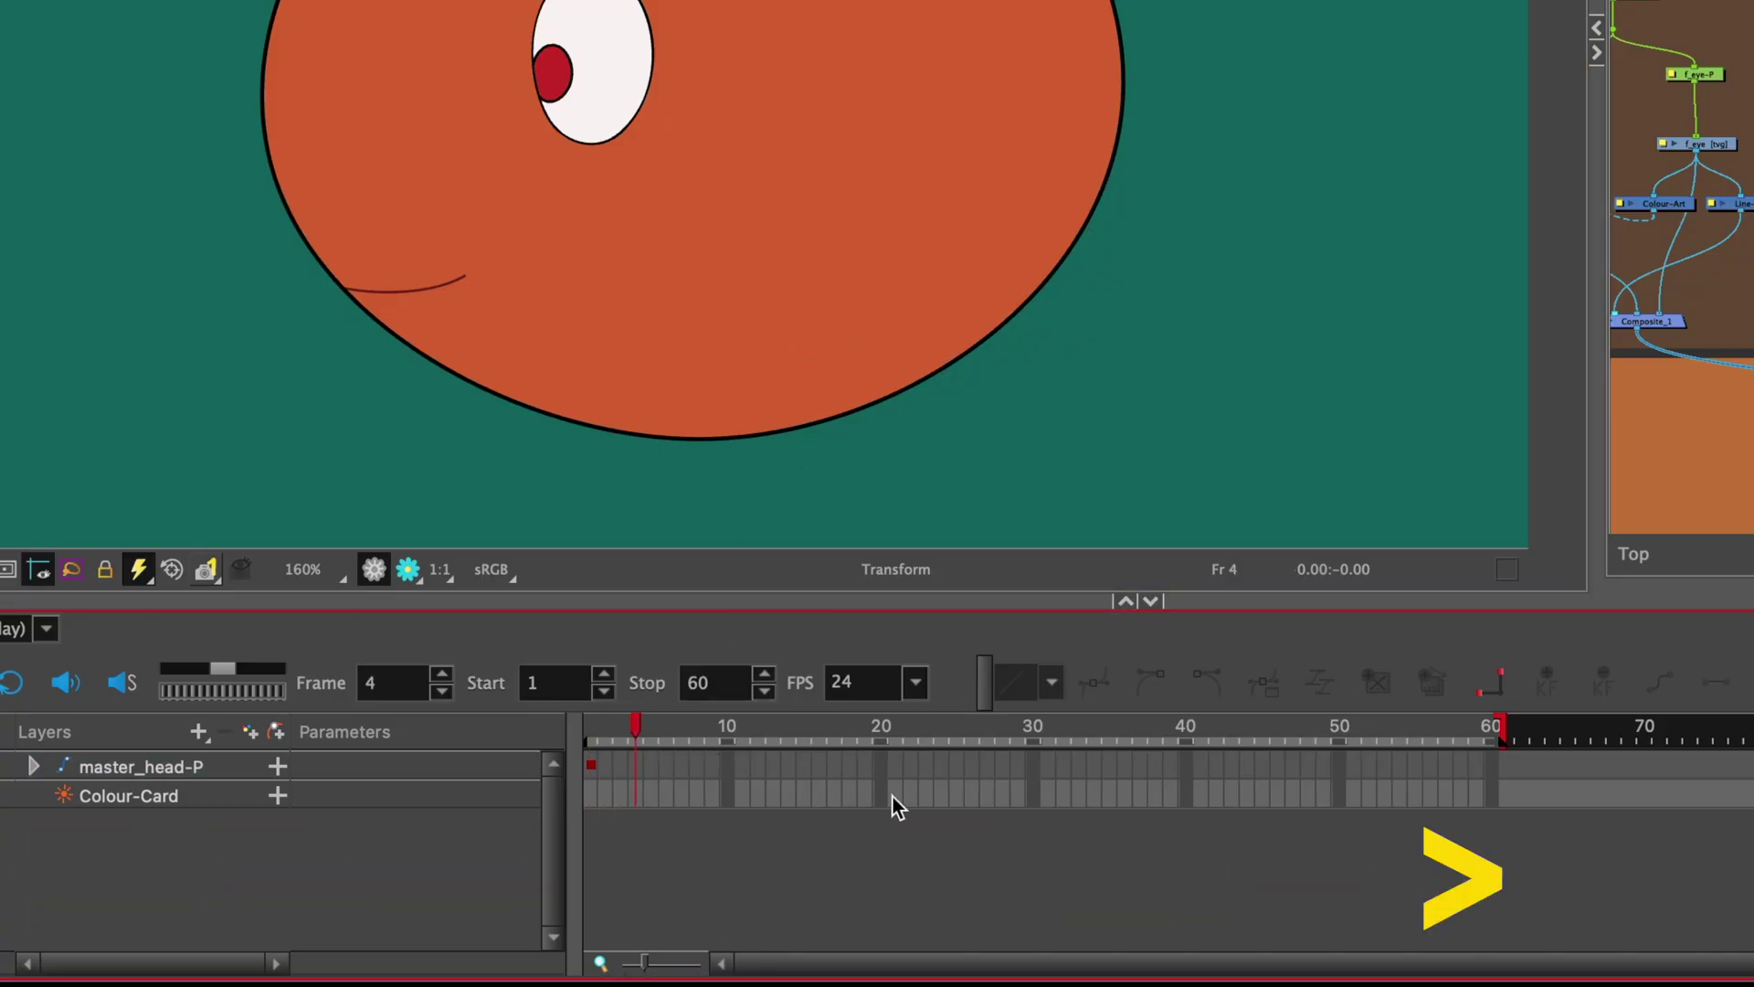
pyautogui.click(239, 763)
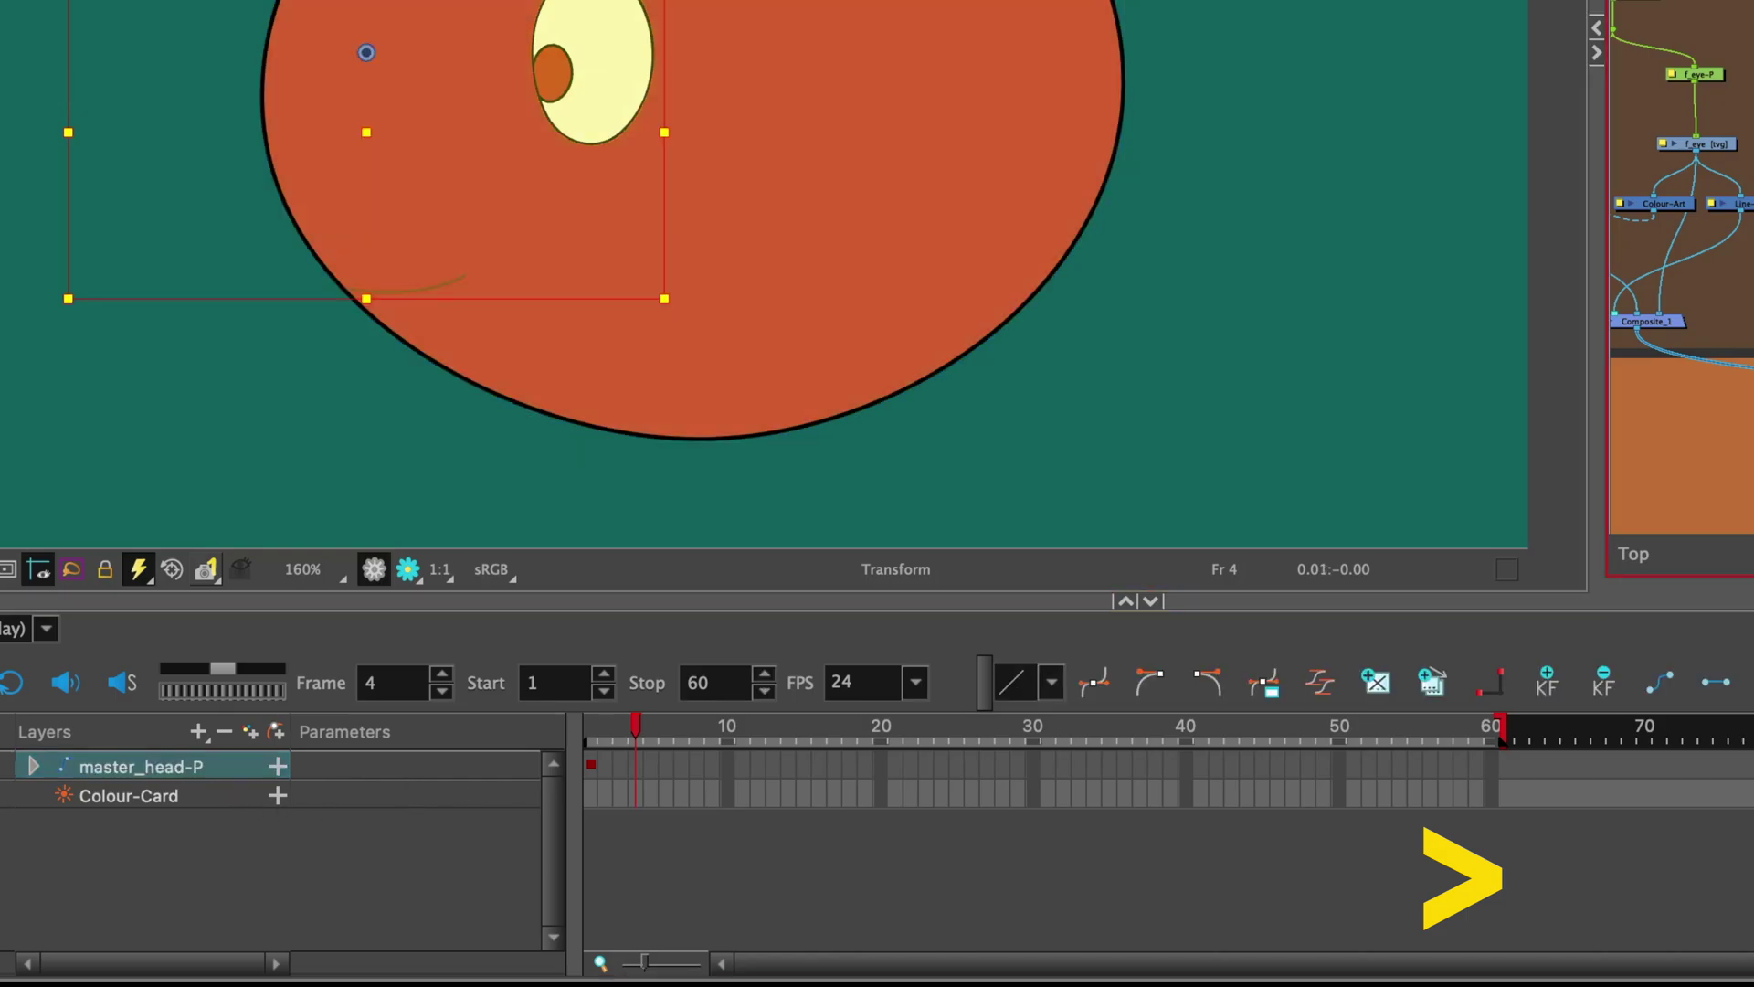
pyautogui.click(1490, 682)
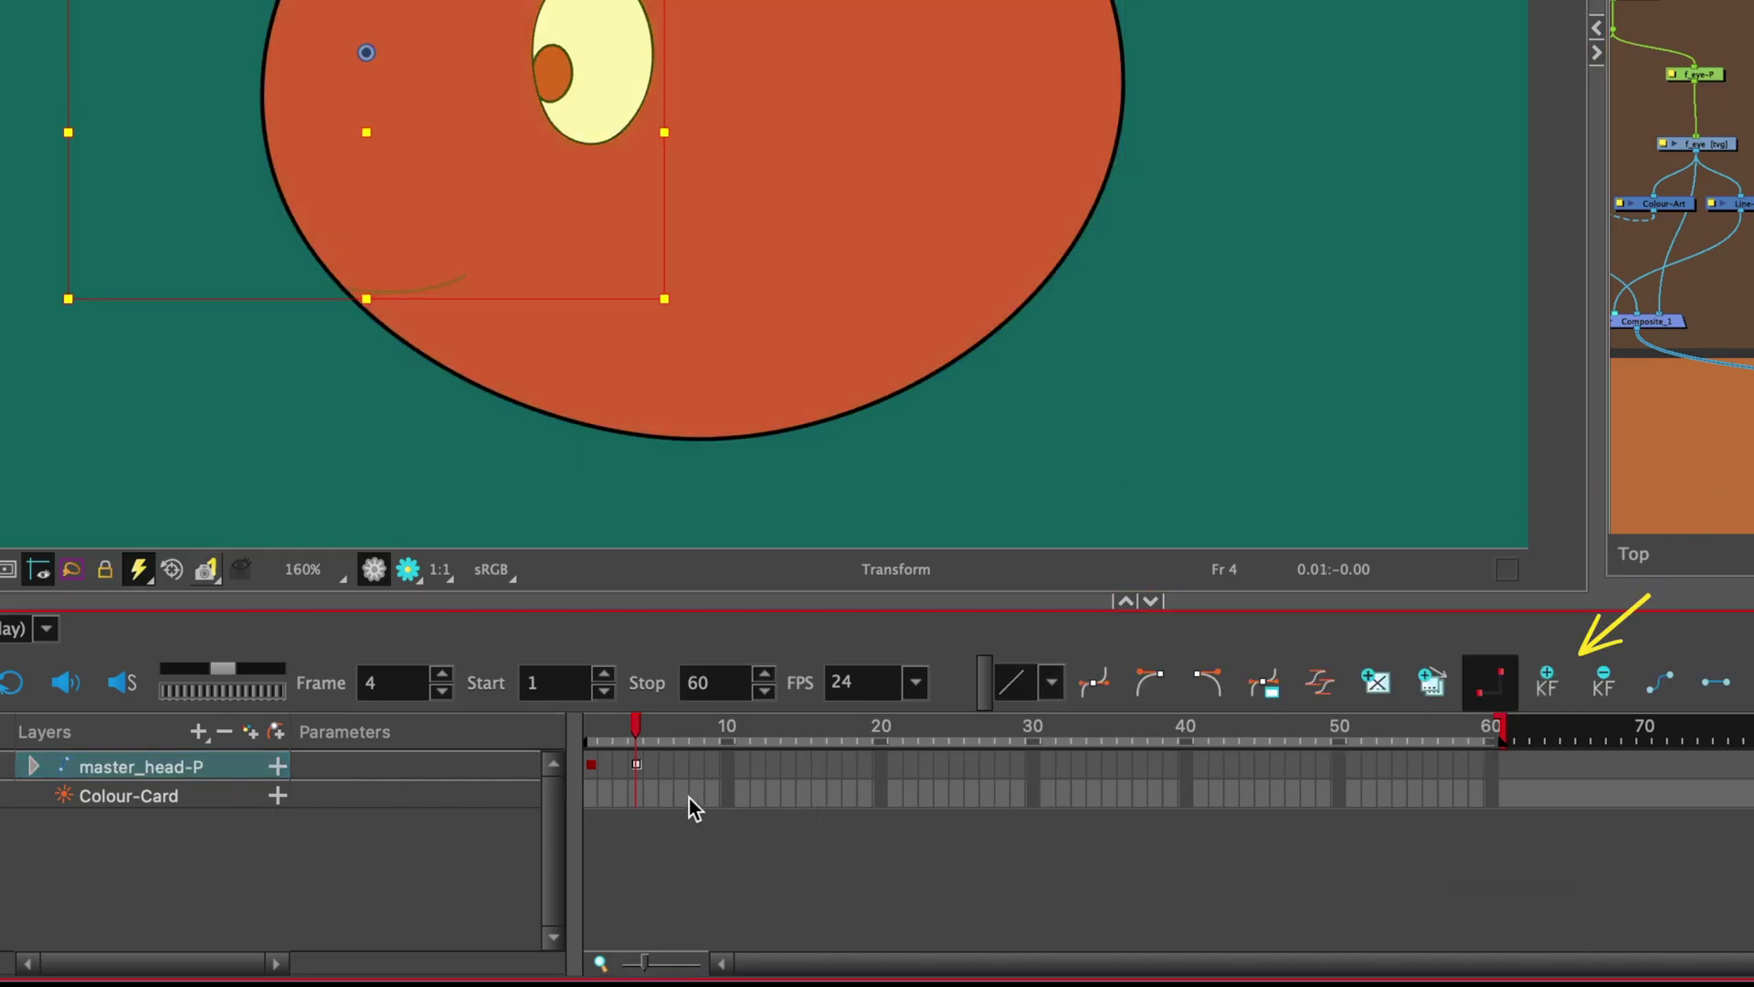
pyautogui.click(638, 768)
pyautogui.click(1551, 681)
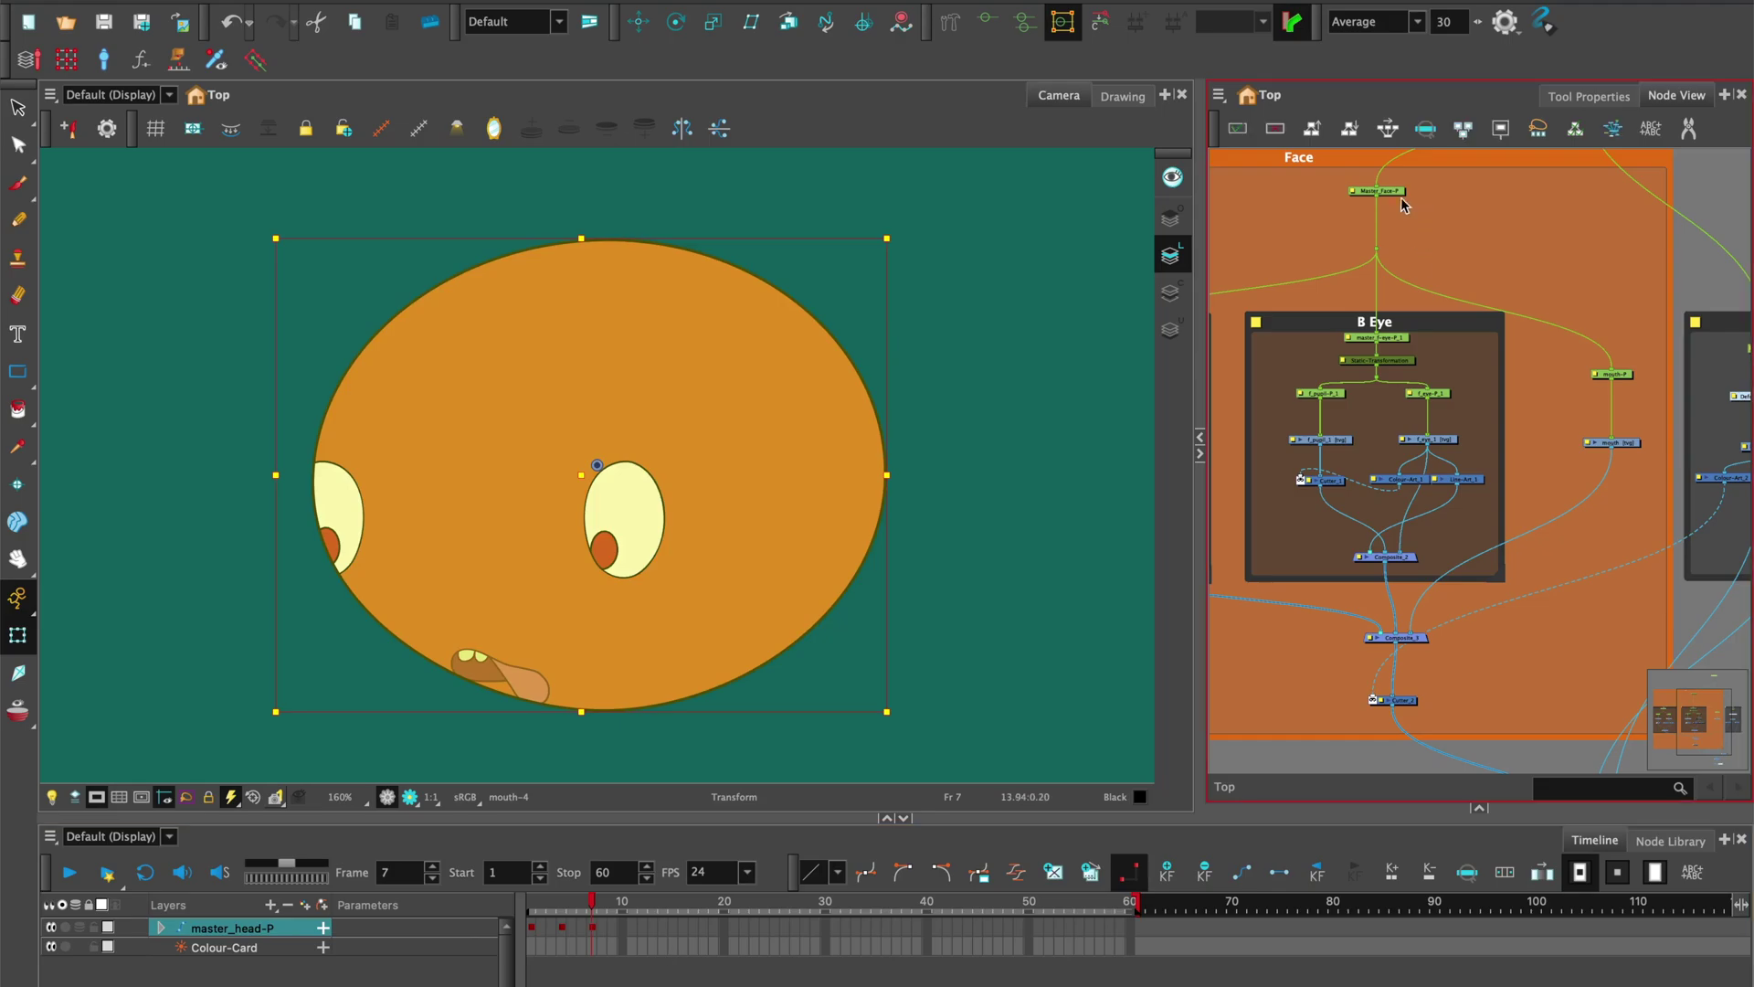
# Move the Master_Face-P peg to the lower centre of the head for the frame 7 pose and switch the mouth to mouth-2
pyautogui.click(1398, 193)
pyautogui.moveTo(581, 512); pyautogui.dragTo(693, 554)
pyautogui.click(1715, 243)
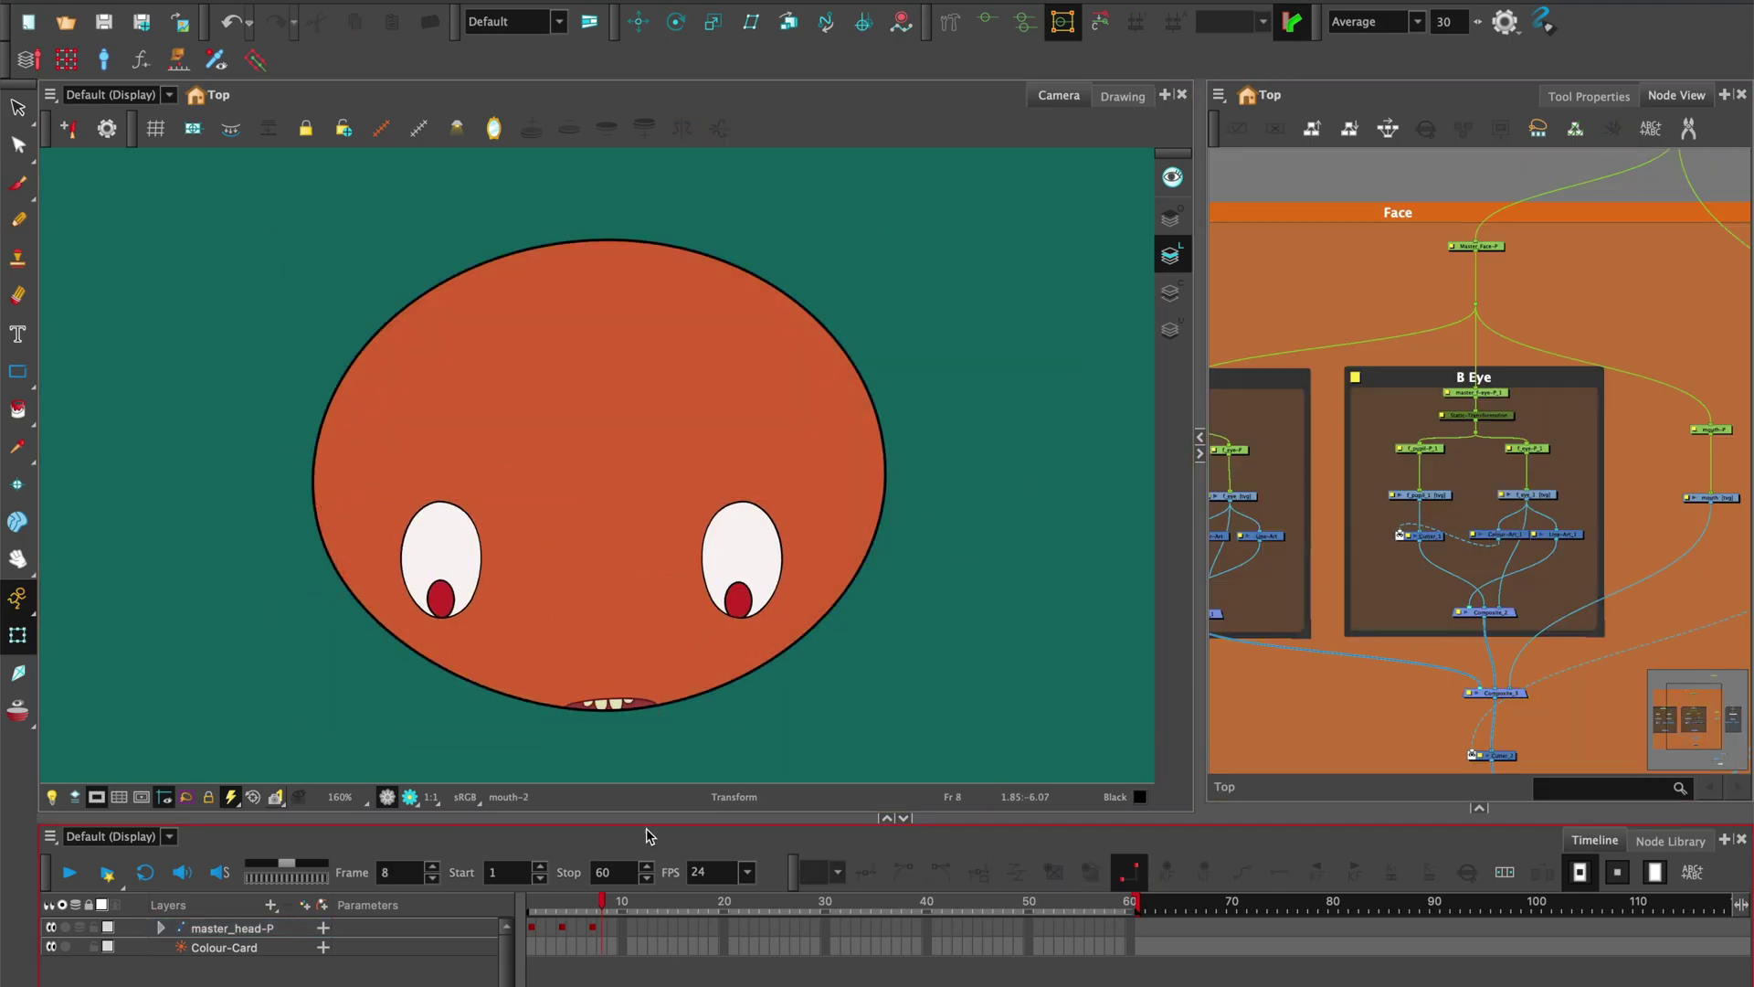
# On frame 10, move the Master_Face-P peg to the lower right of the head and adjust both pupils to match
pyautogui.click(276, 930)
pyautogui.click(1477, 246)
pyautogui.moveTo(626, 572); pyautogui.dragTo(730, 548)
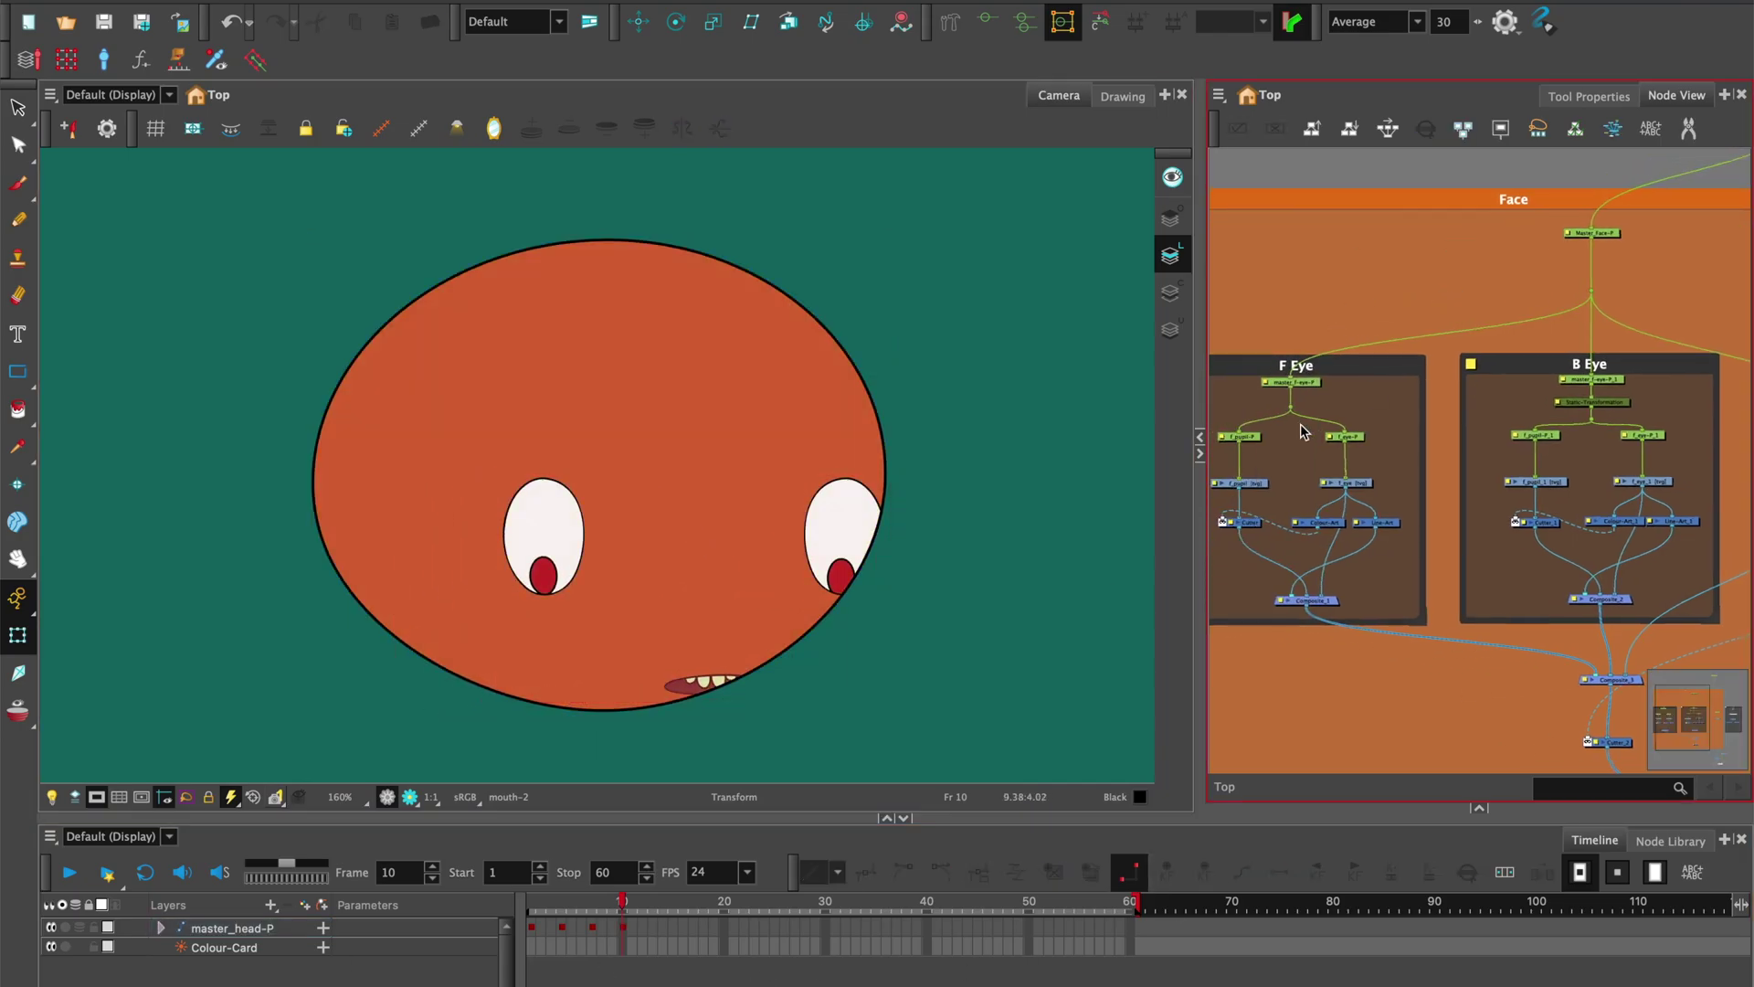
pyautogui.click(539, 576)
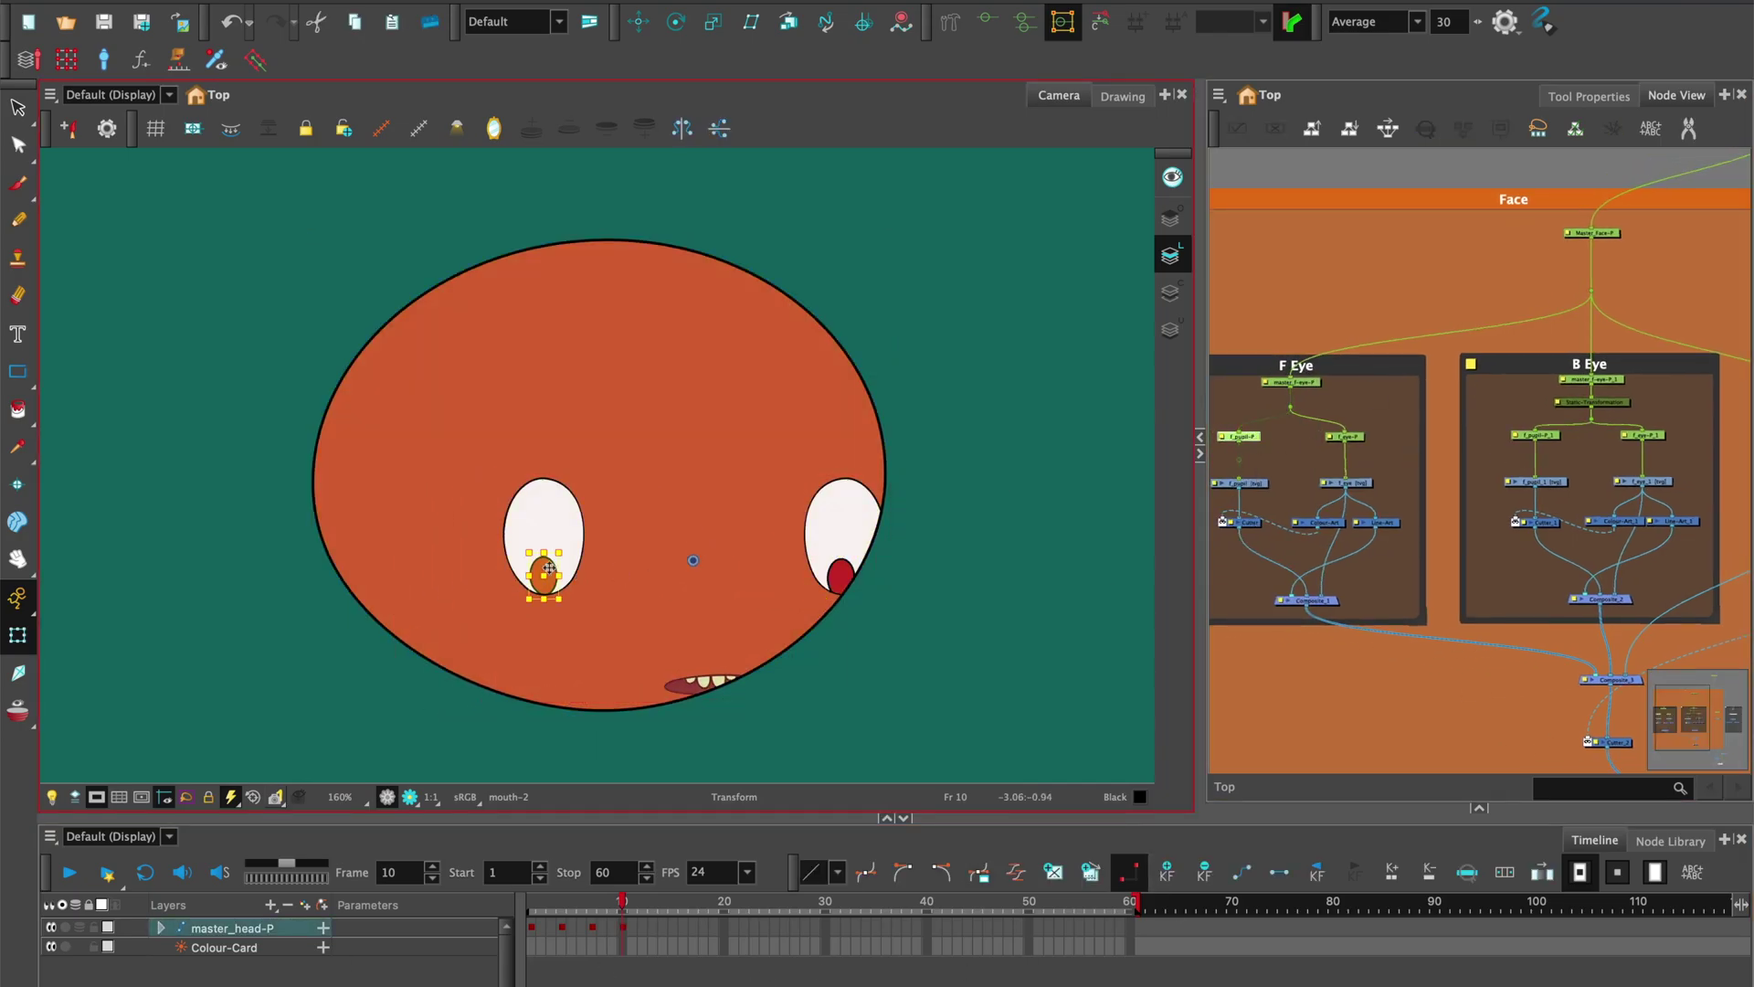
pyautogui.click(854, 567)
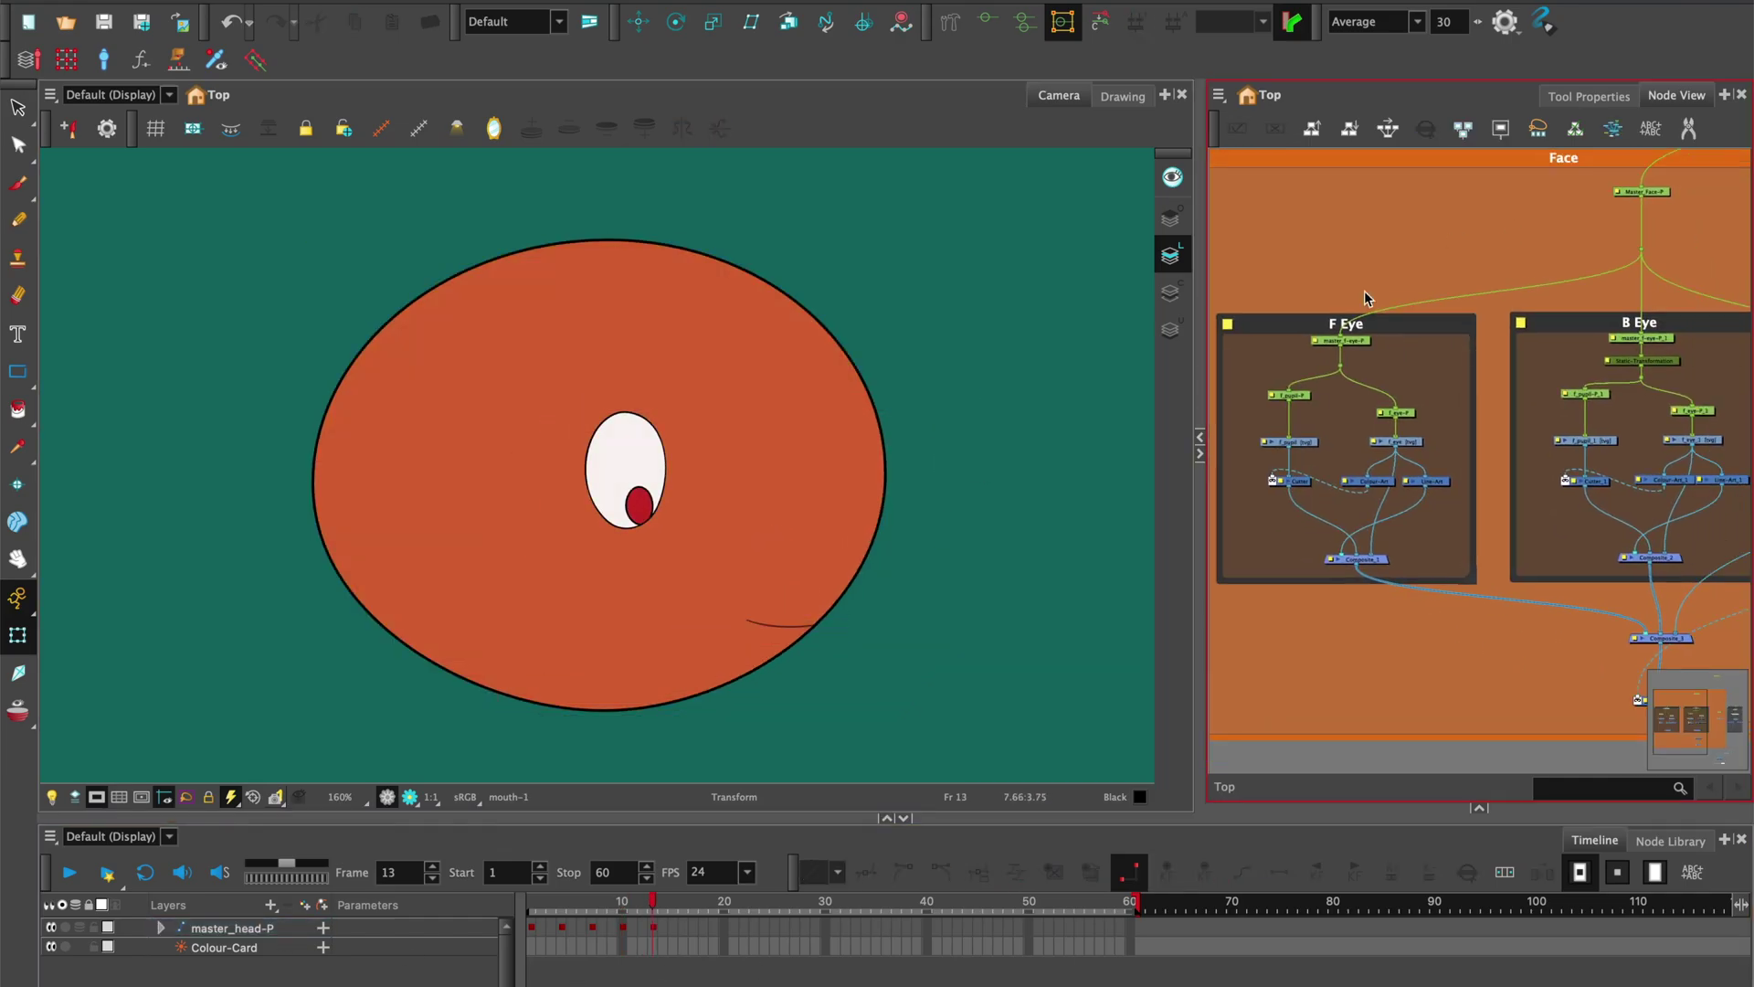
# Shift the pupil right in the frame 13 pose, and move the face and pupils to the head's upper right on frame 16
pyautogui.click(654, 484)
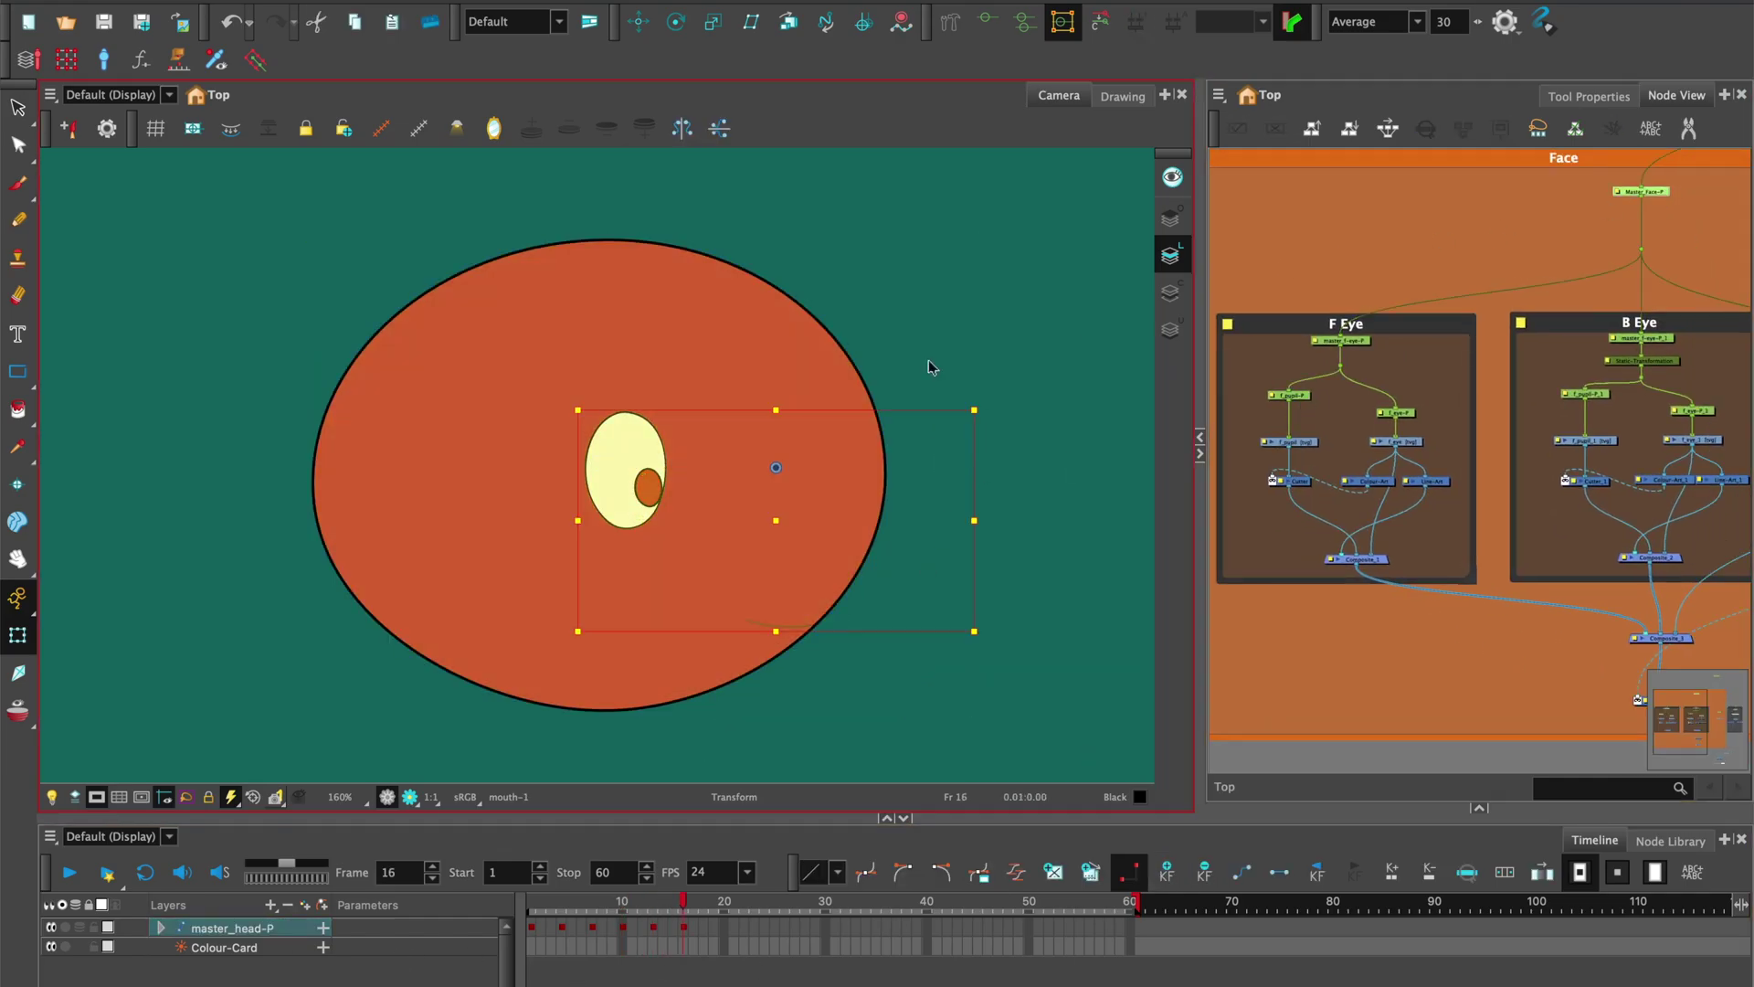
pyautogui.moveTo(724, 488); pyautogui.dragTo(576, 368)
pyautogui.click(1292, 397)
pyautogui.click(1588, 394)
pyautogui.keyDown('shift'); pyautogui.click(1293, 395); pyautogui.keyUp('shift')
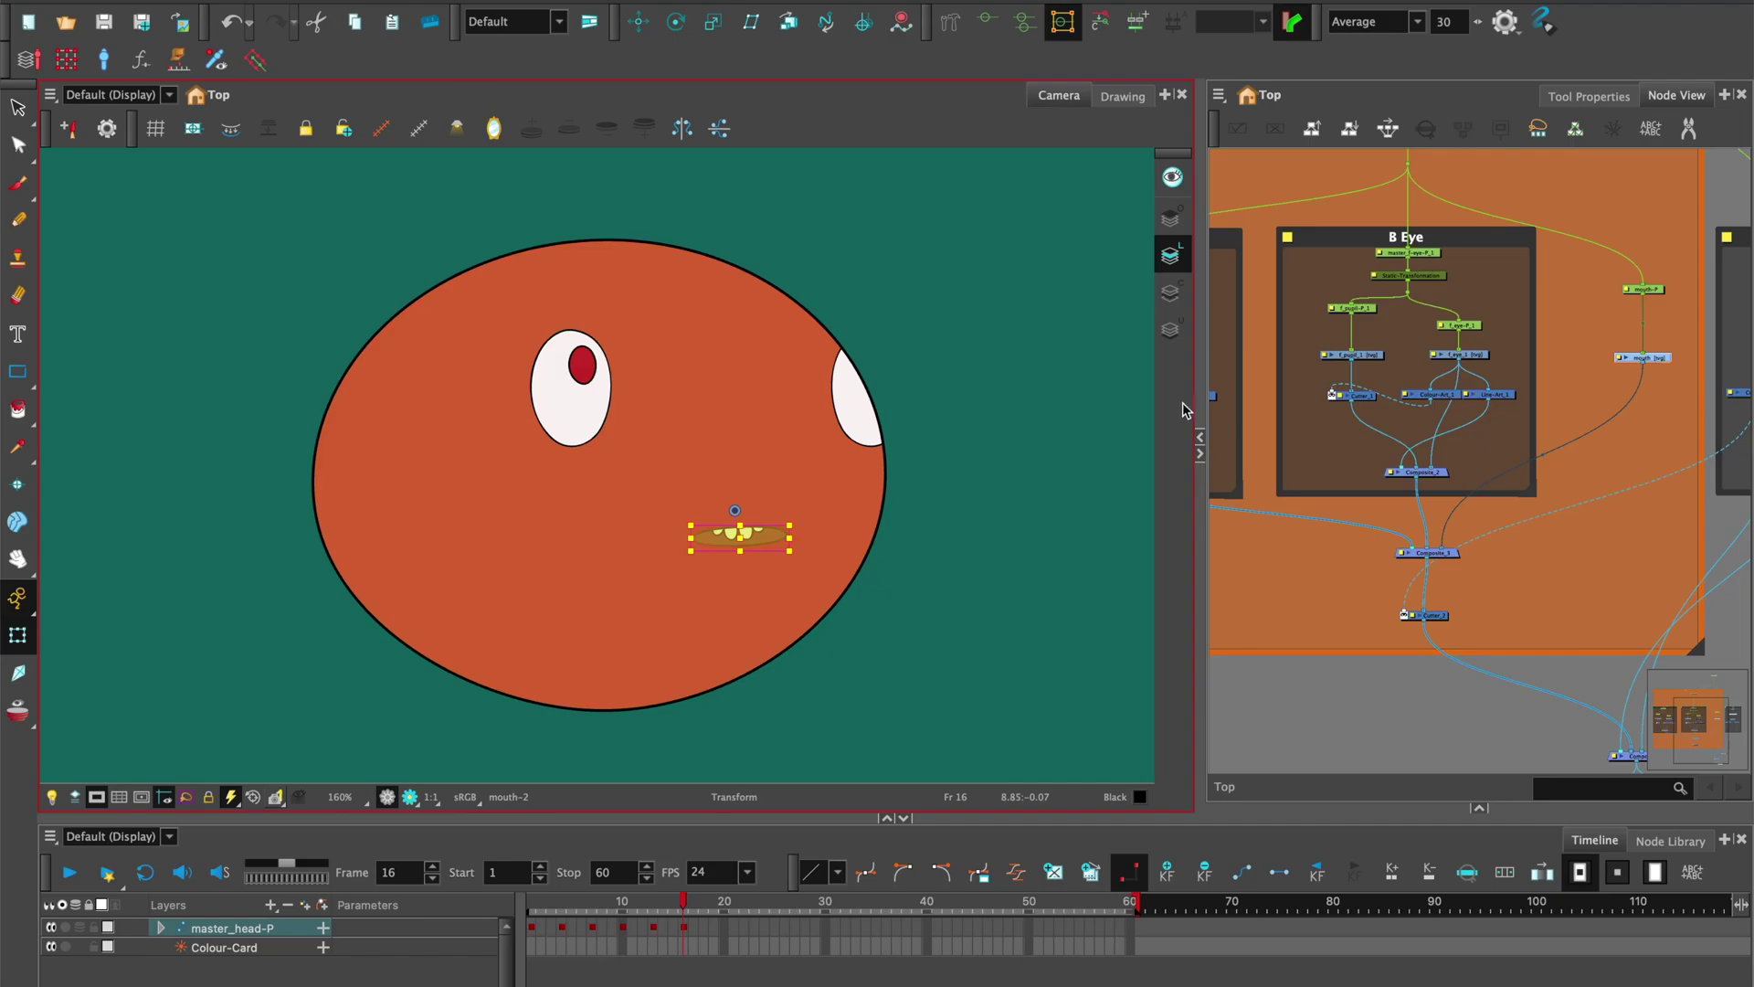
# Swap the mouth's drawing substitution in the frame 16 pose and clear the node selection
pyautogui.press(']')
pyautogui.press(']')
pyautogui.press(']')
pyautogui.click(1329, 733)
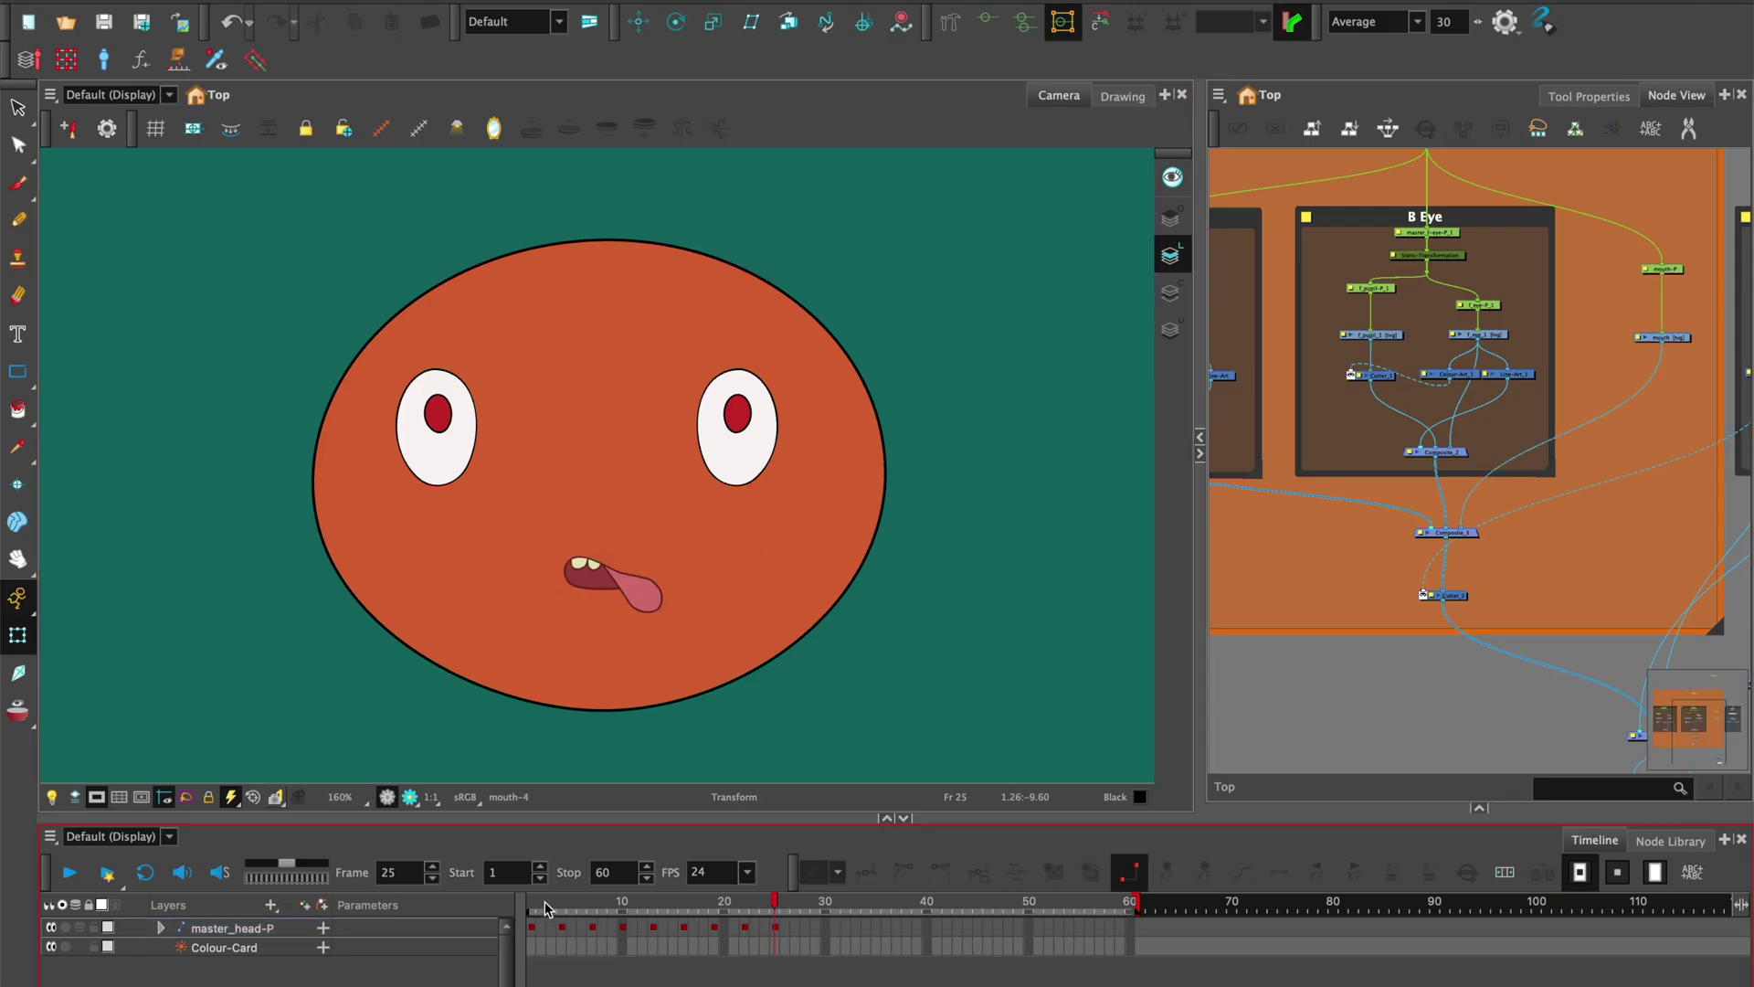
# Step through the keyed frames from the start to frame 25 to examine each face pose
pyautogui.click(546, 902)
pyautogui.press('.')
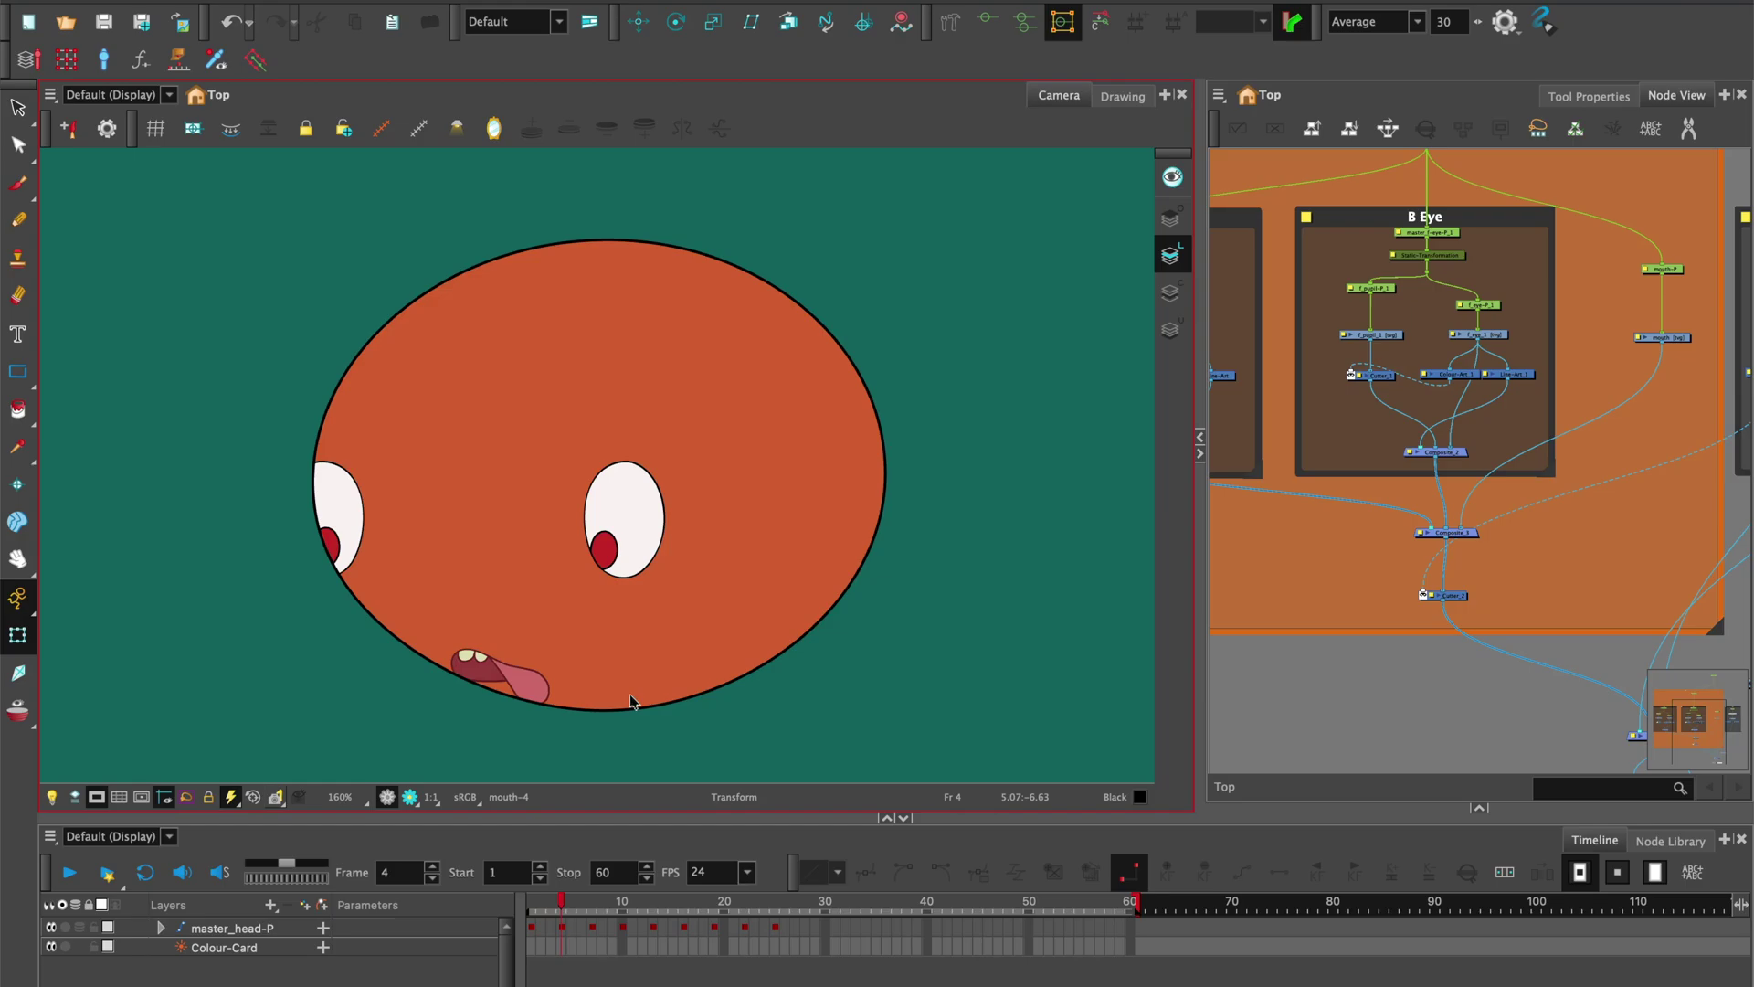
pyautogui.press('.')
pyautogui.press('.')
pyautogui.press('.')
pyautogui.press('.')
pyautogui.press('.')
pyautogui.press('.')
pyautogui.press('.')
pyautogui.press('.')
pyautogui.press('.')
pyautogui.press('.')
pyautogui.press('.')
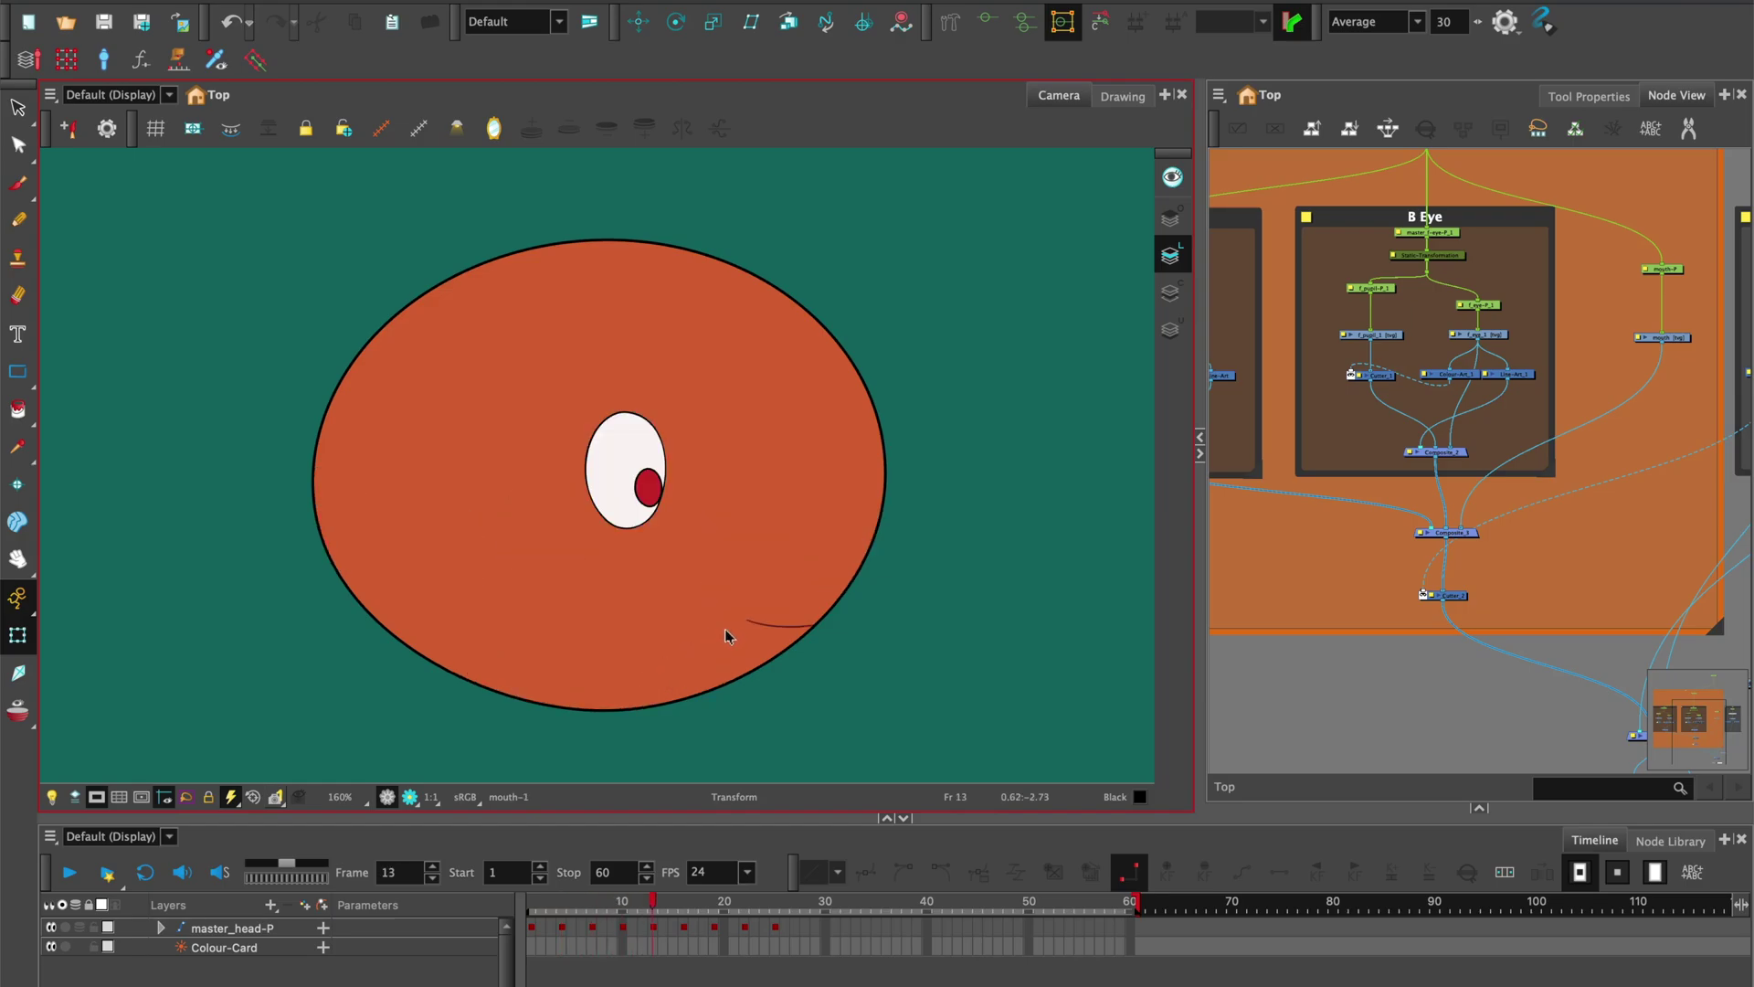
pyautogui.press('.')
pyautogui.press('.')
pyautogui.press('.')
pyautogui.press('.')
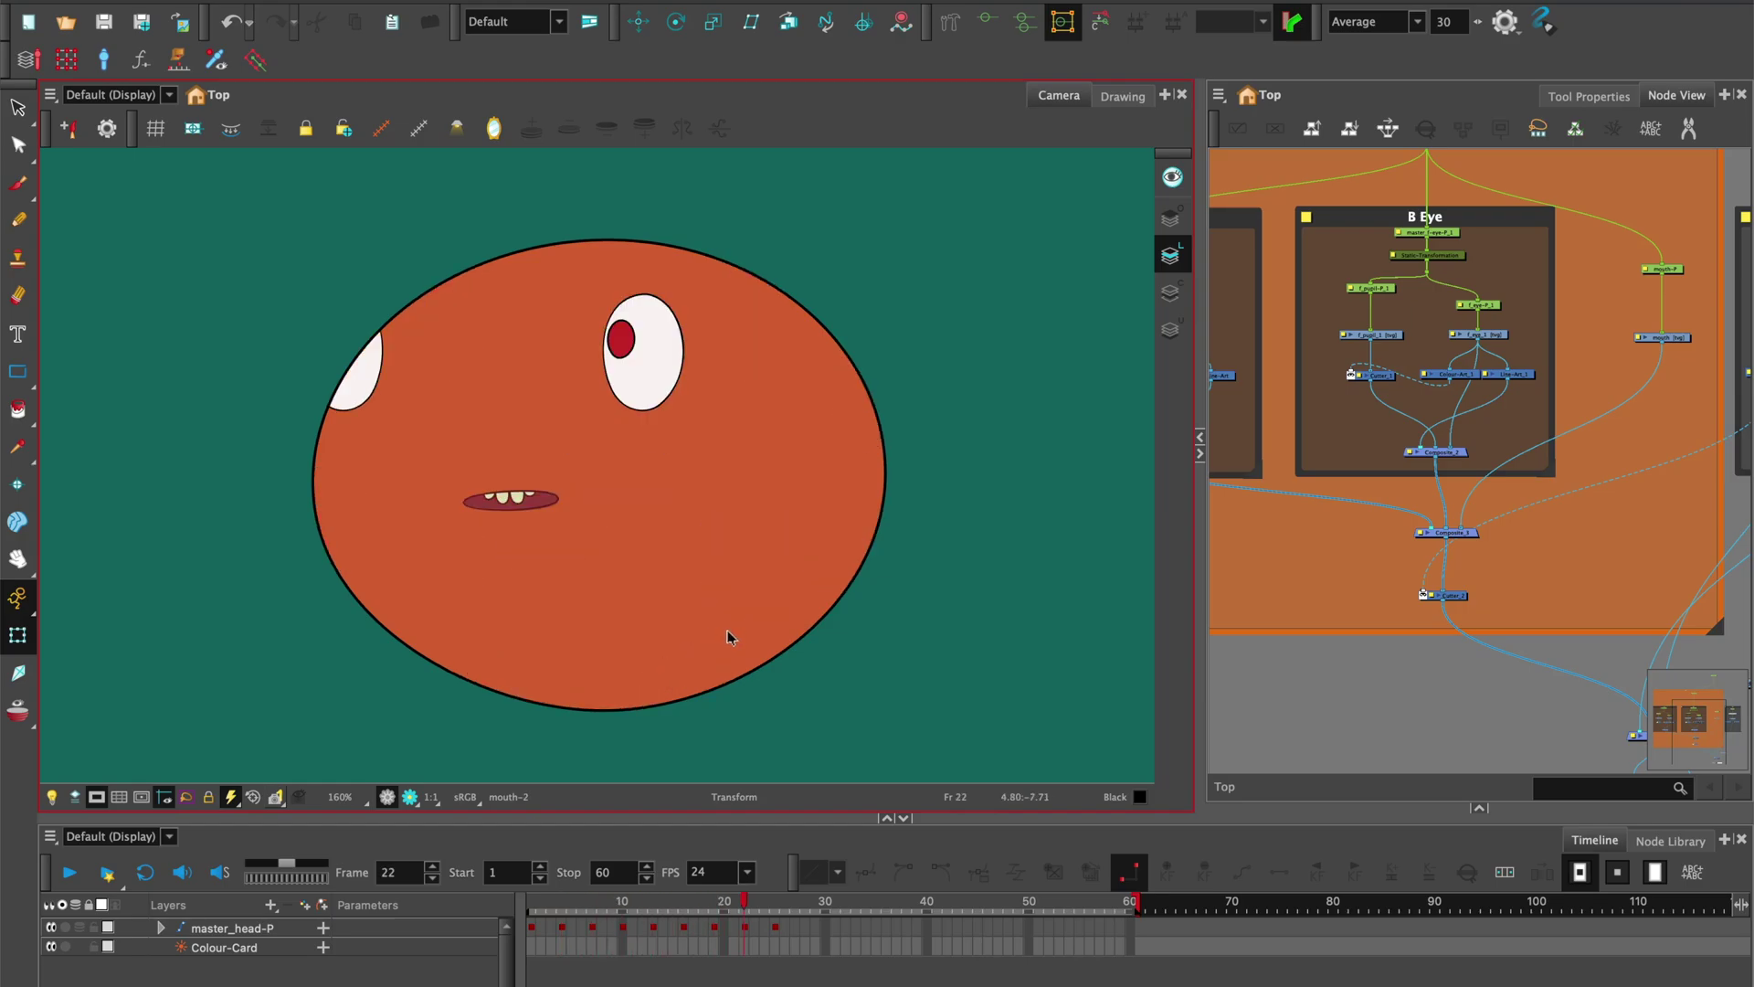
pyautogui.press('.')
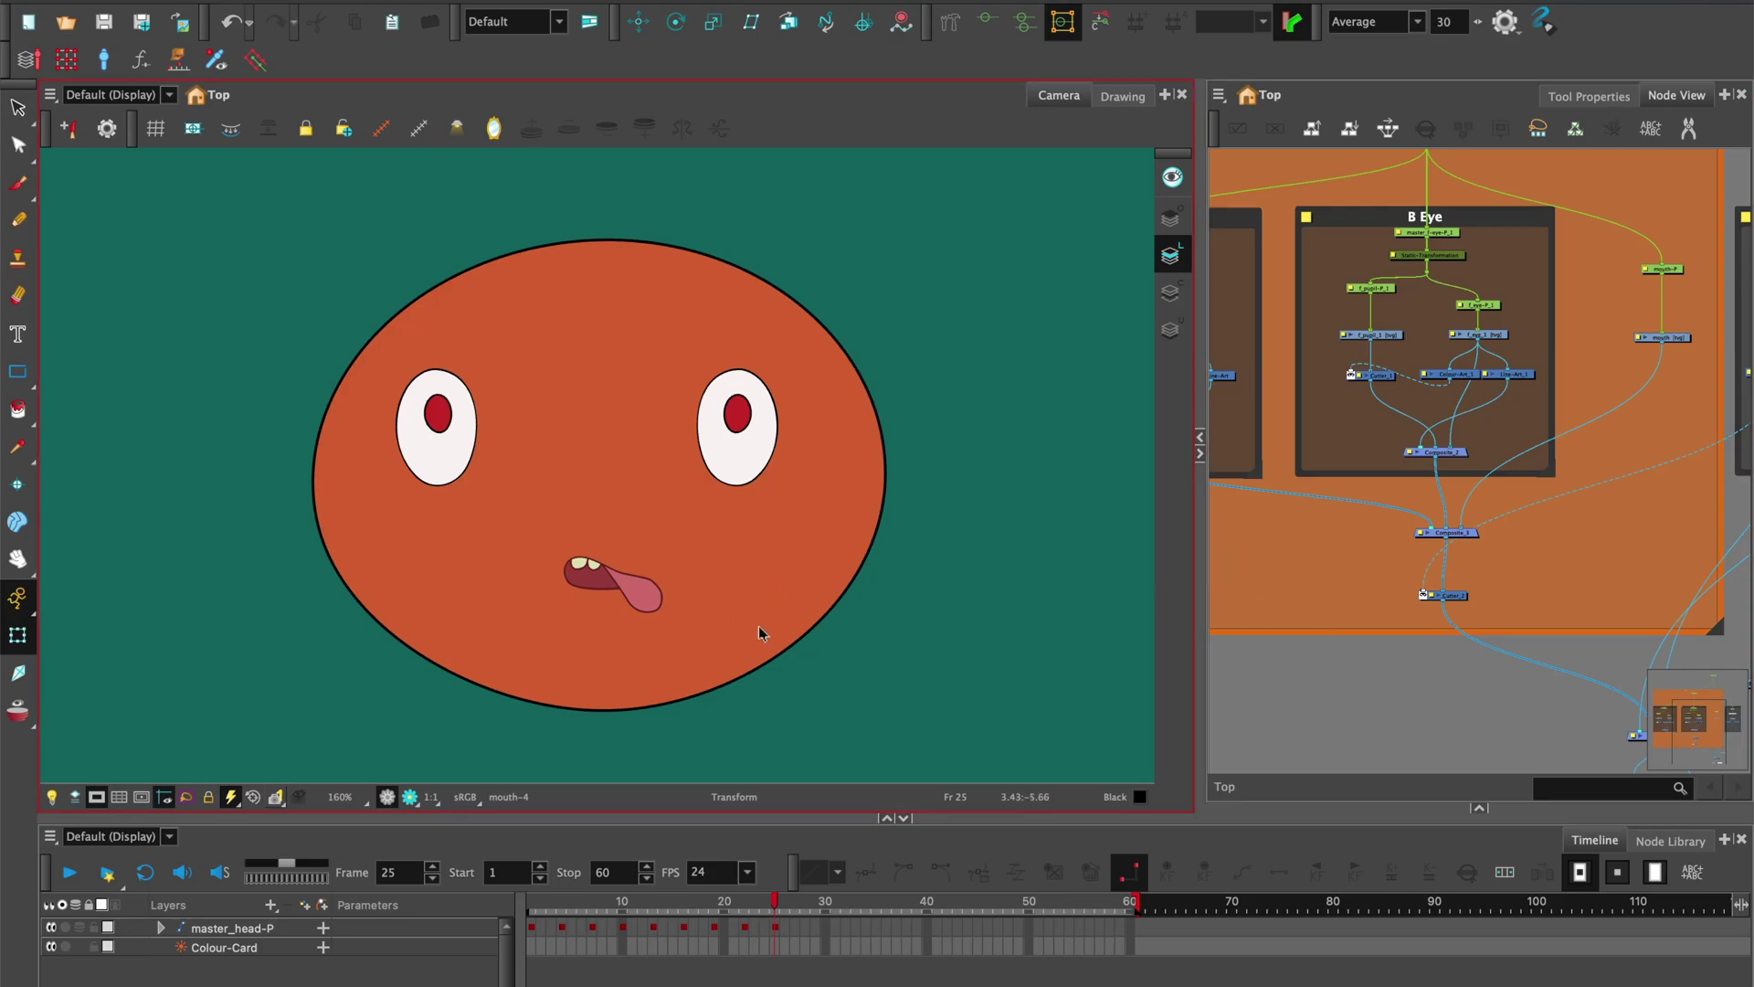
# Check the main window's and timeline's toolbar lists to see whether the Master Controller toolbar is enabled
pyautogui.rightClick(782, 52)
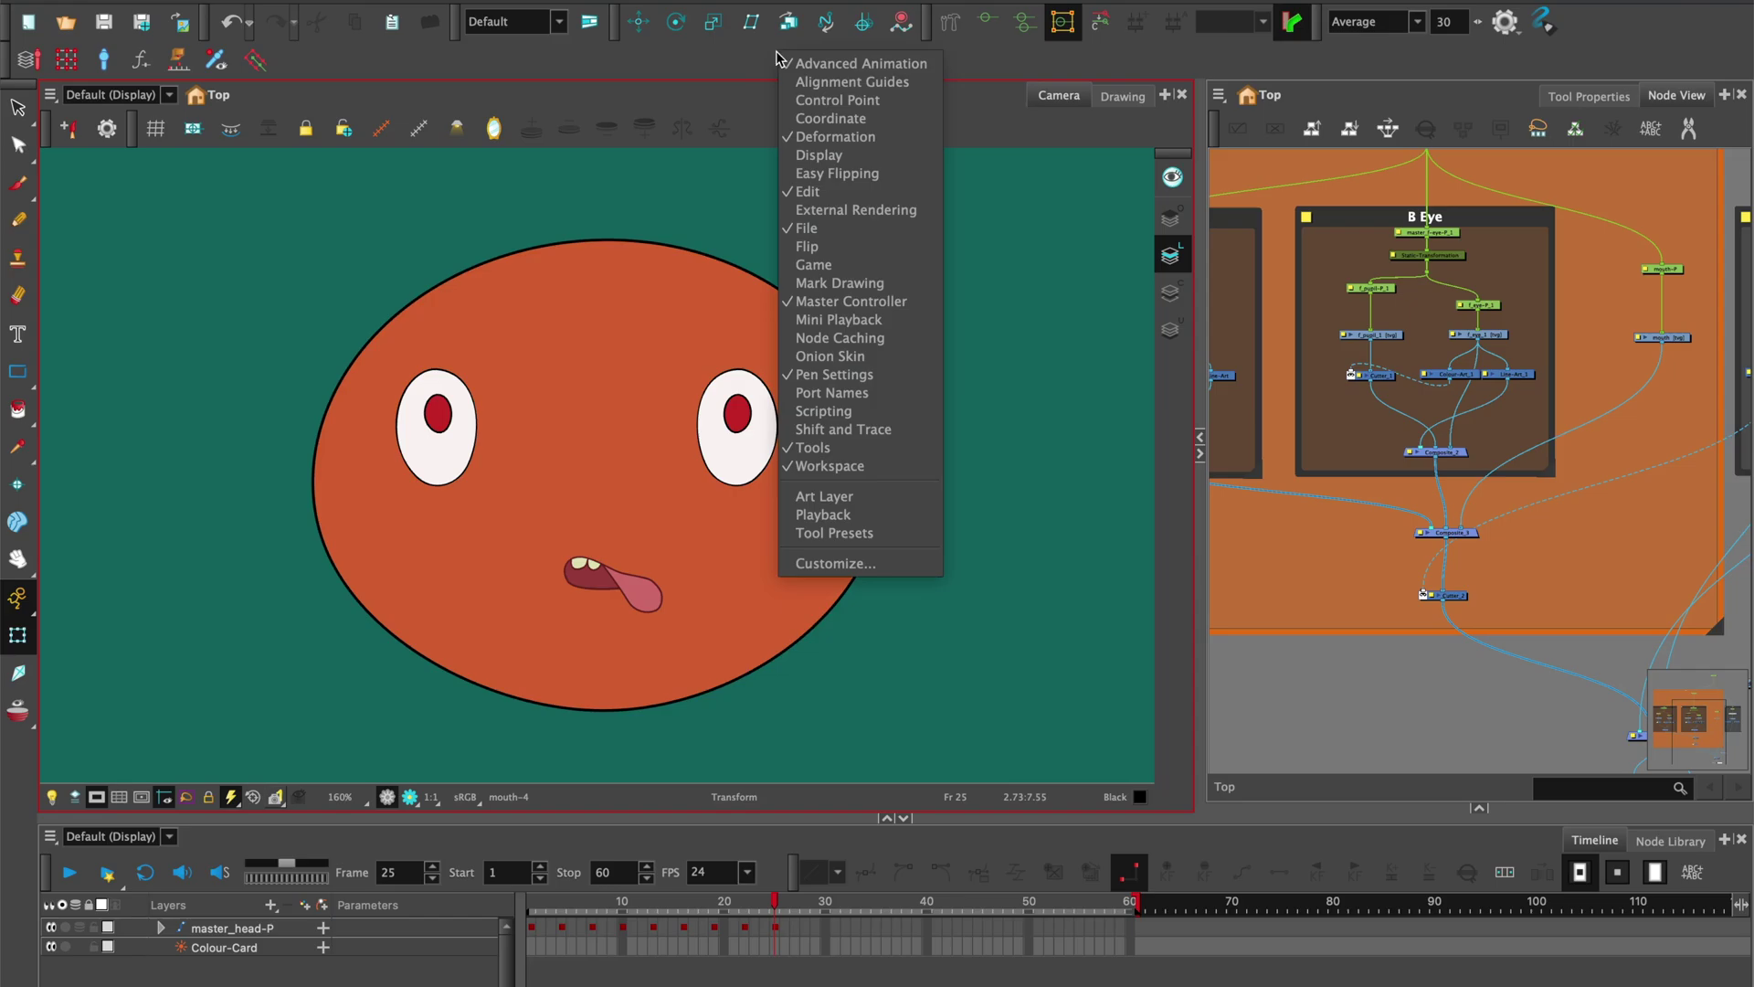
pyautogui.click(808, 304)
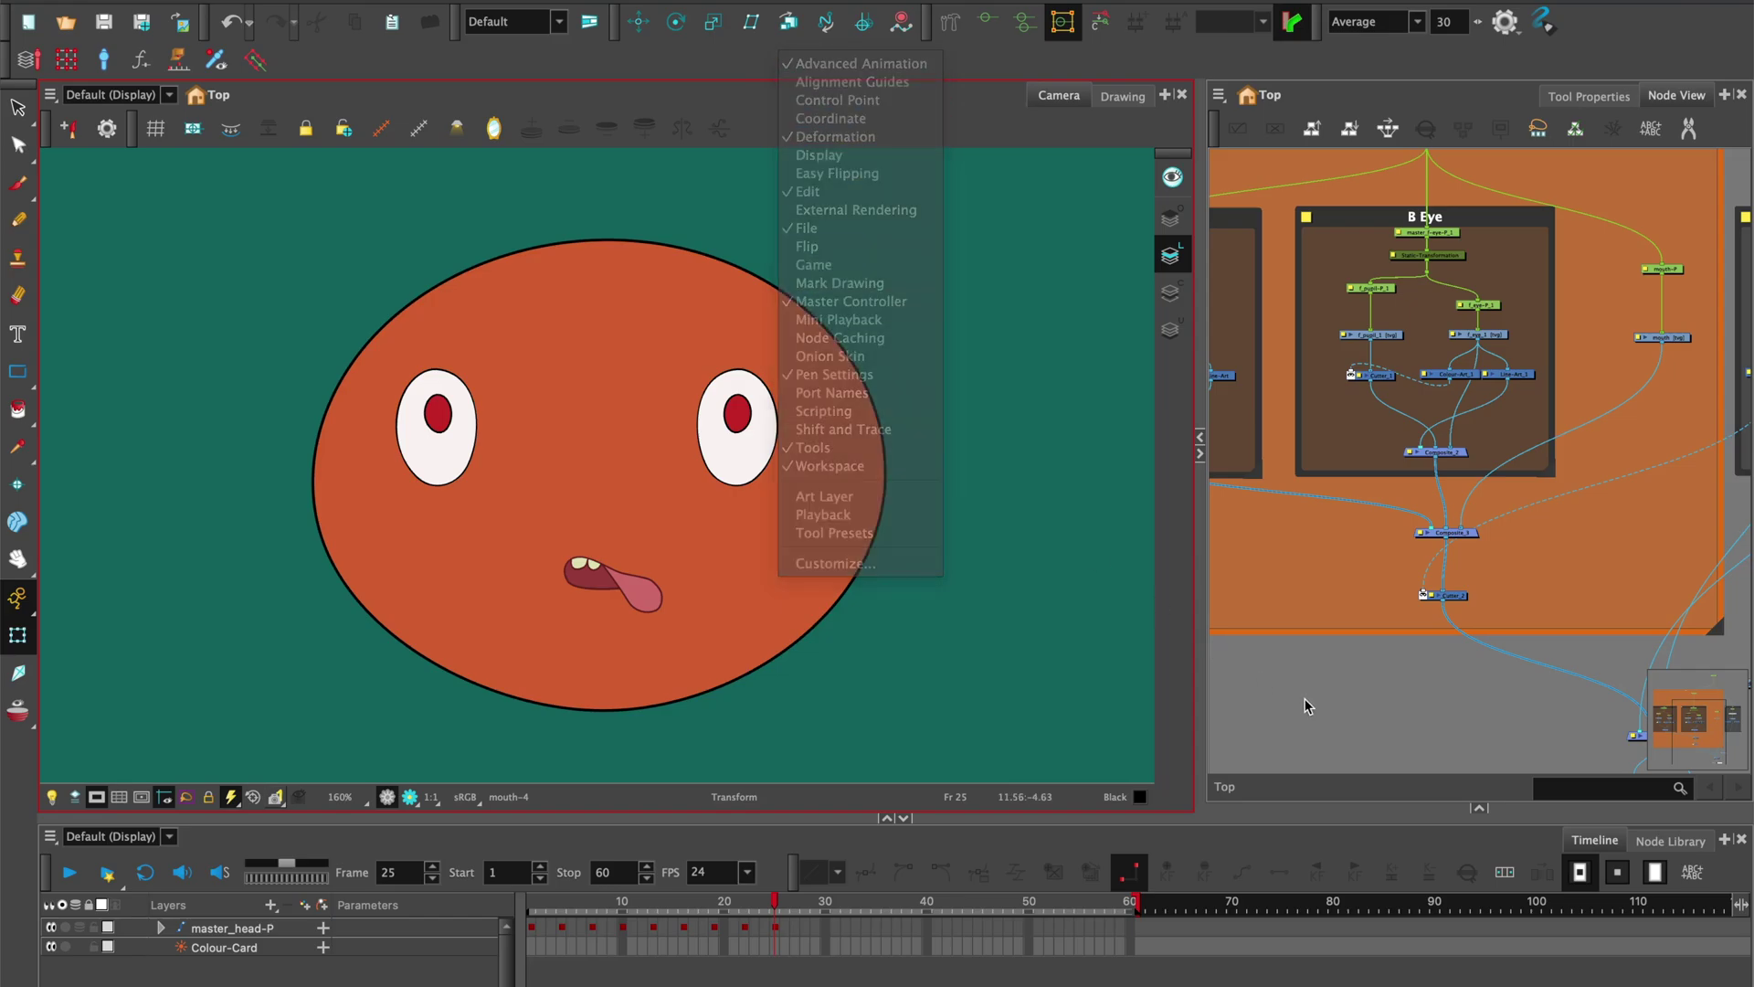
pyautogui.rightClick(1019, 846)
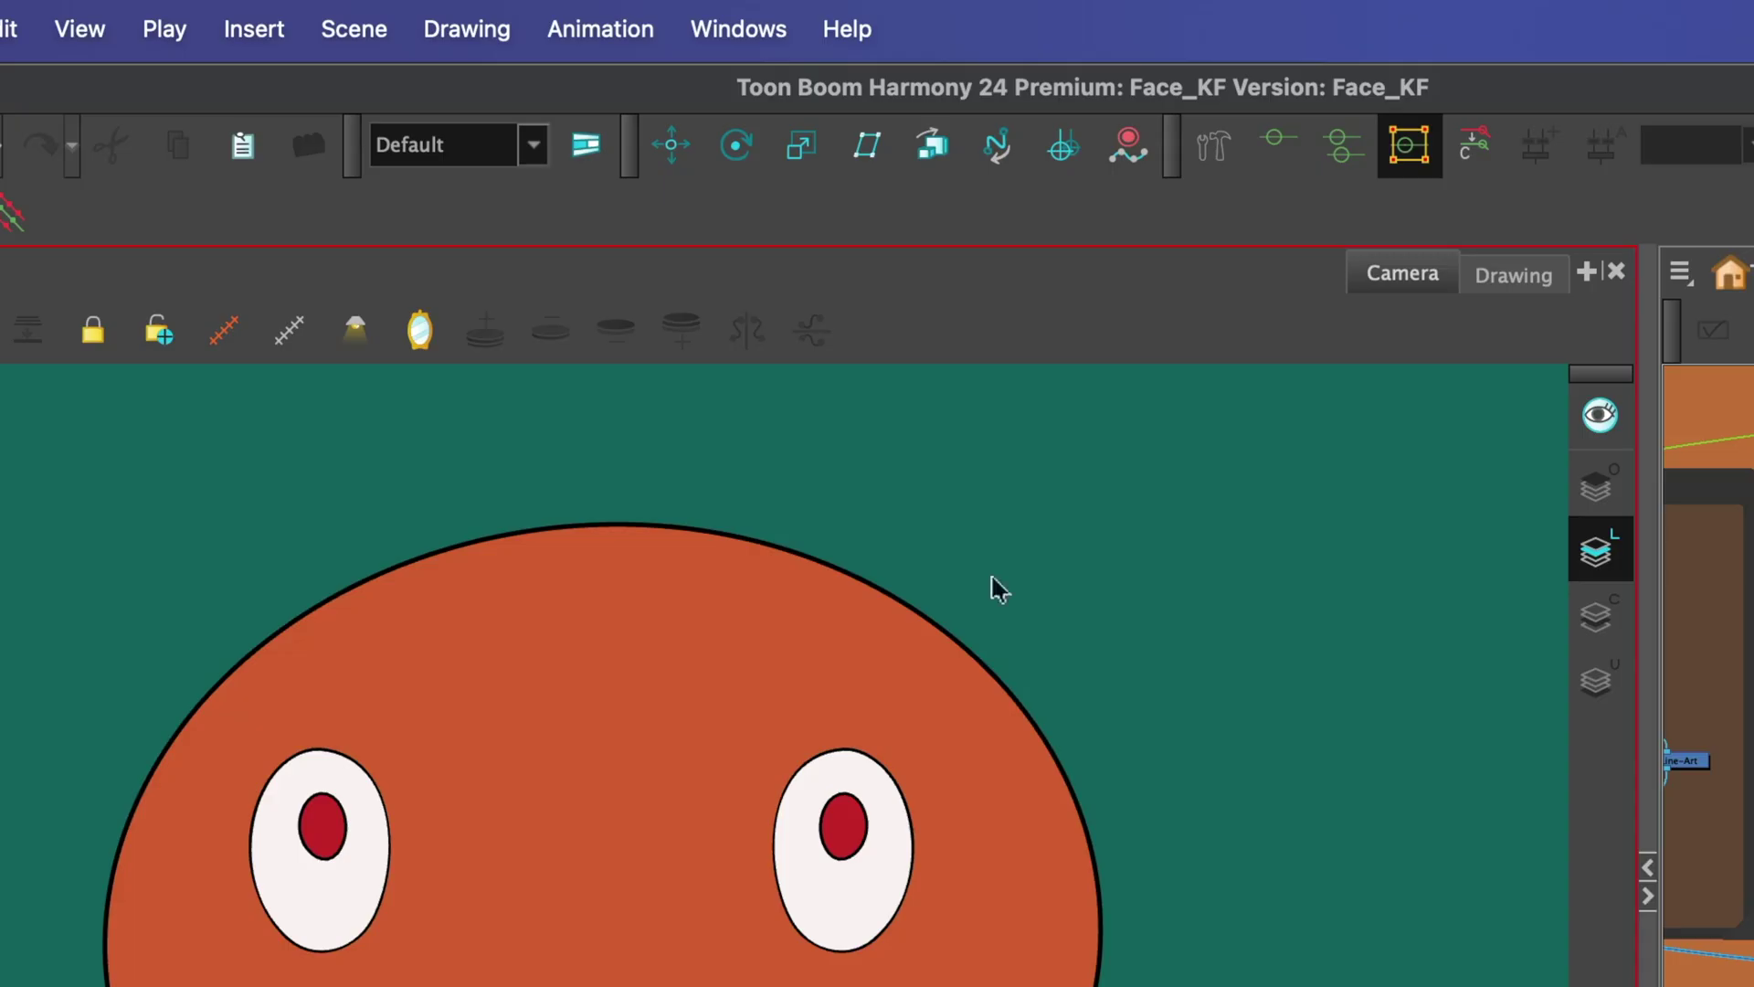
pyautogui.click(751, 27)
pyautogui.moveTo(764, 208)
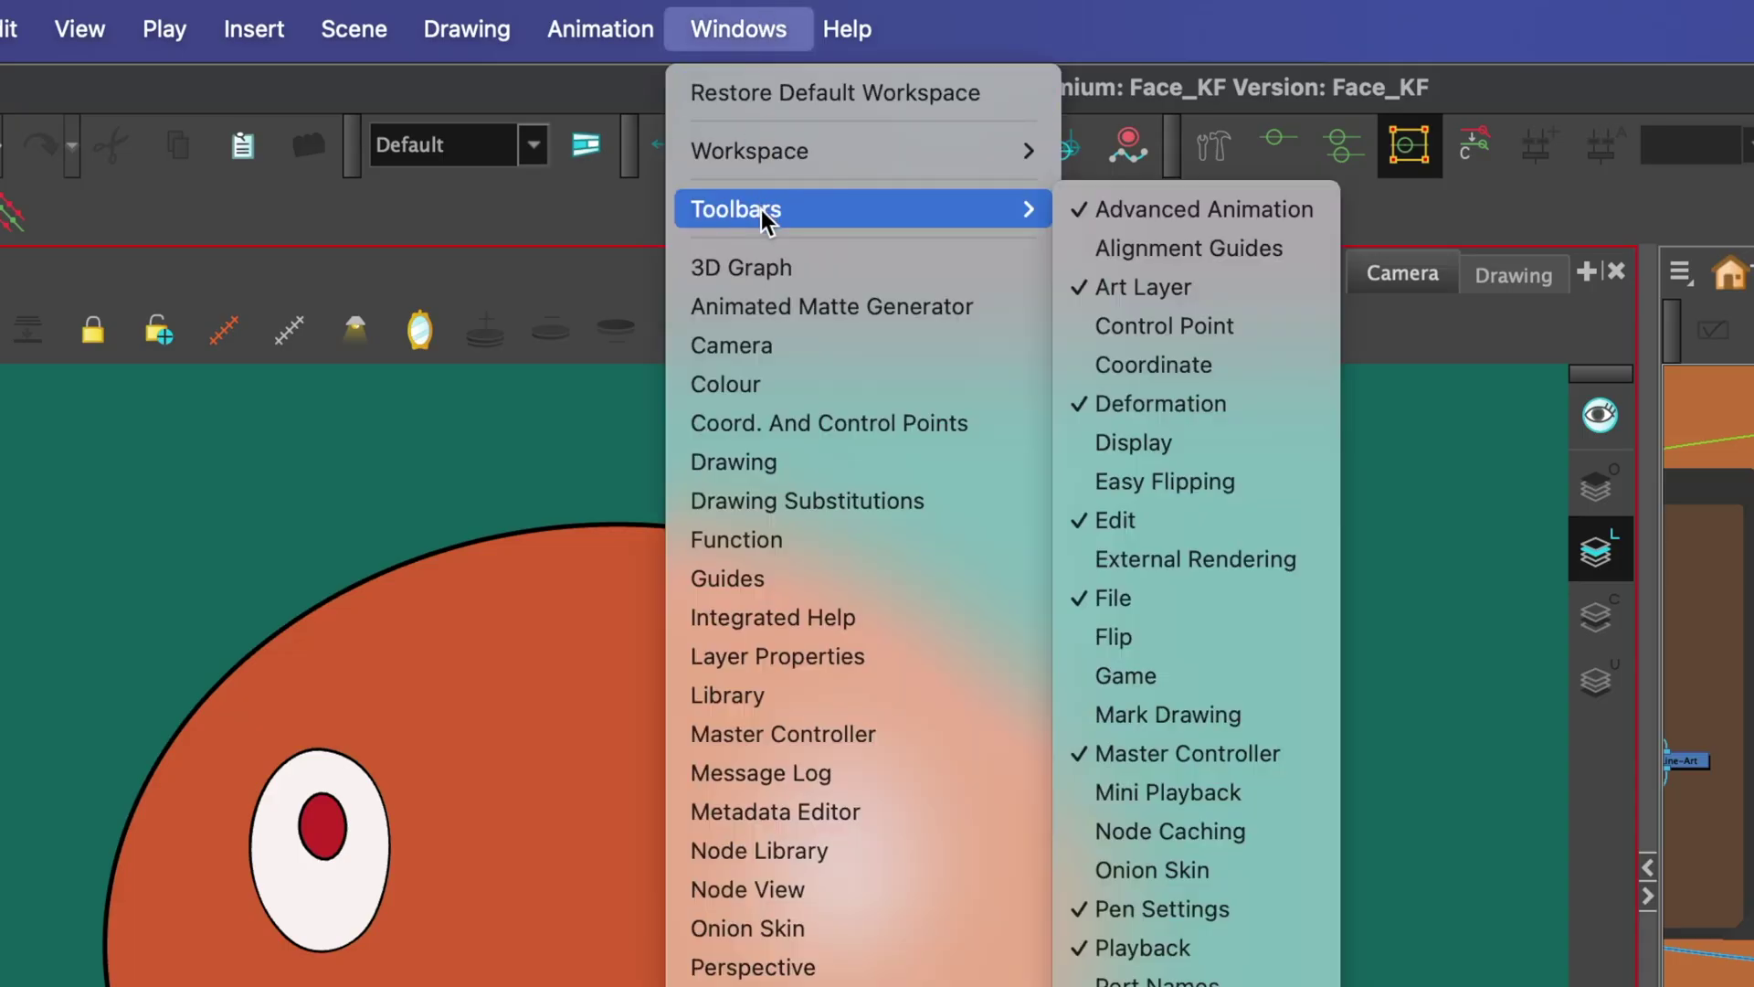
pyautogui.click(1200, 755)
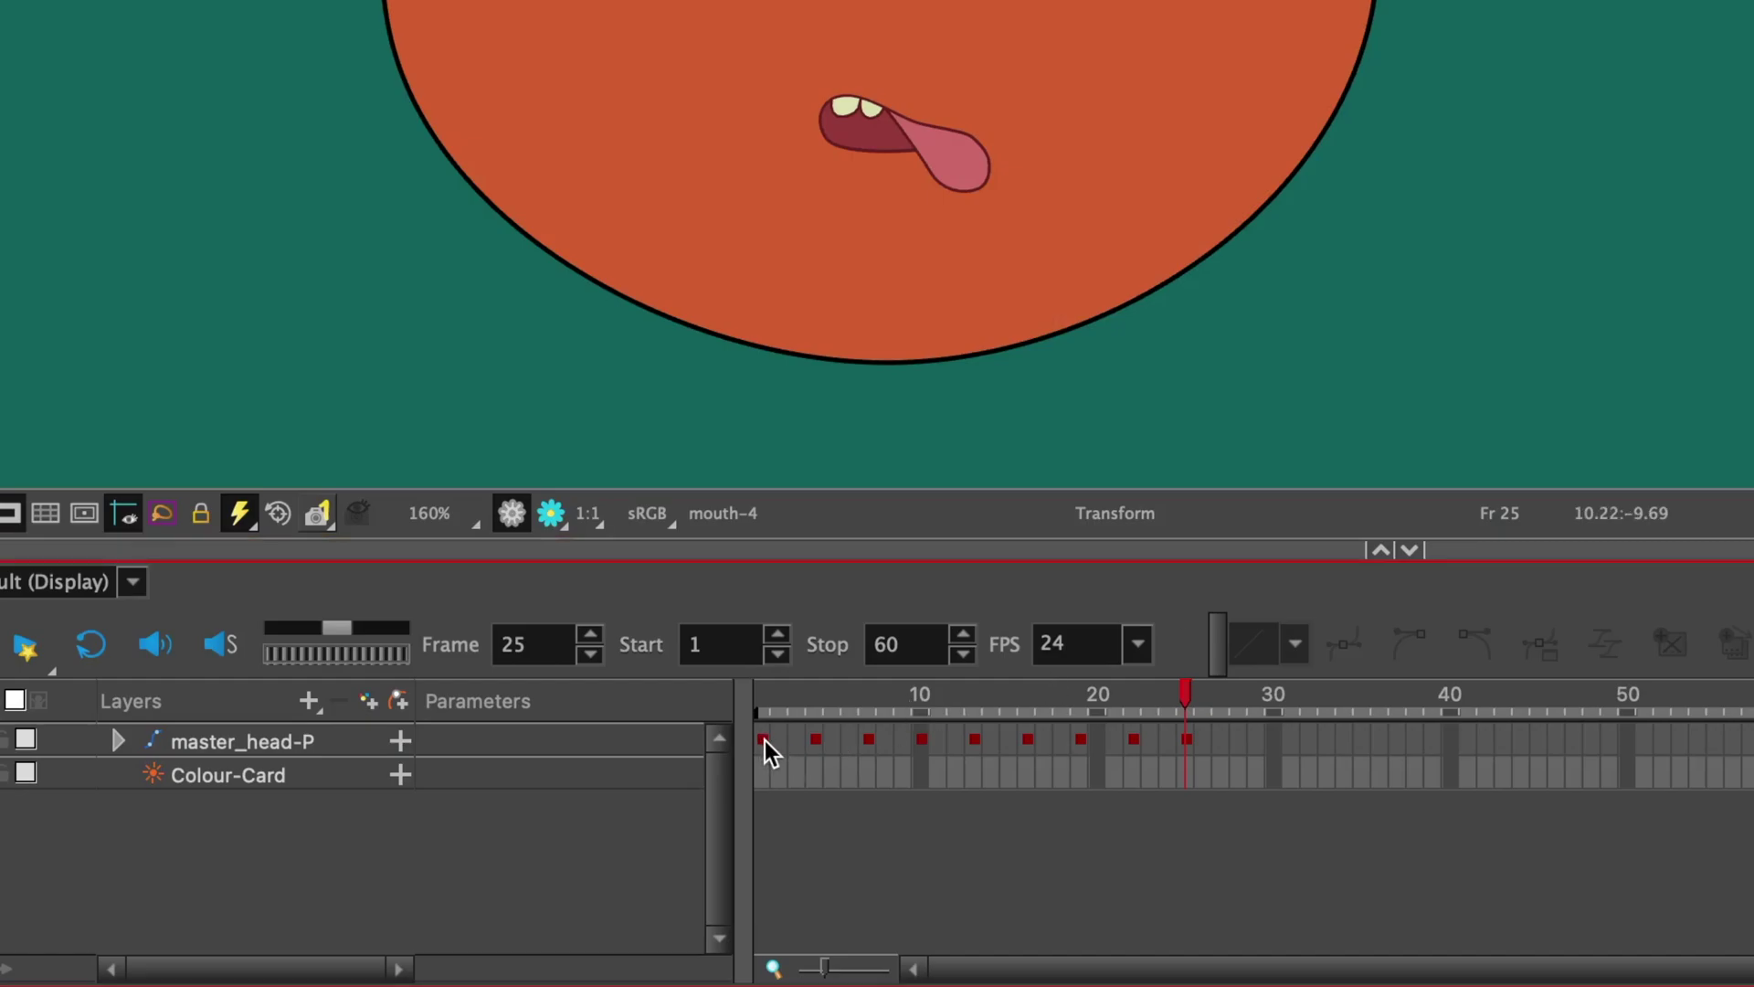
# Open the Grid Wizard, load the [grid] 3x3 preset, and move the wizard window off the head
pyautogui.click(763, 738)
pyautogui.keyDown('shift'); pyautogui.click(1187, 738); pyautogui.keyUp('shift')
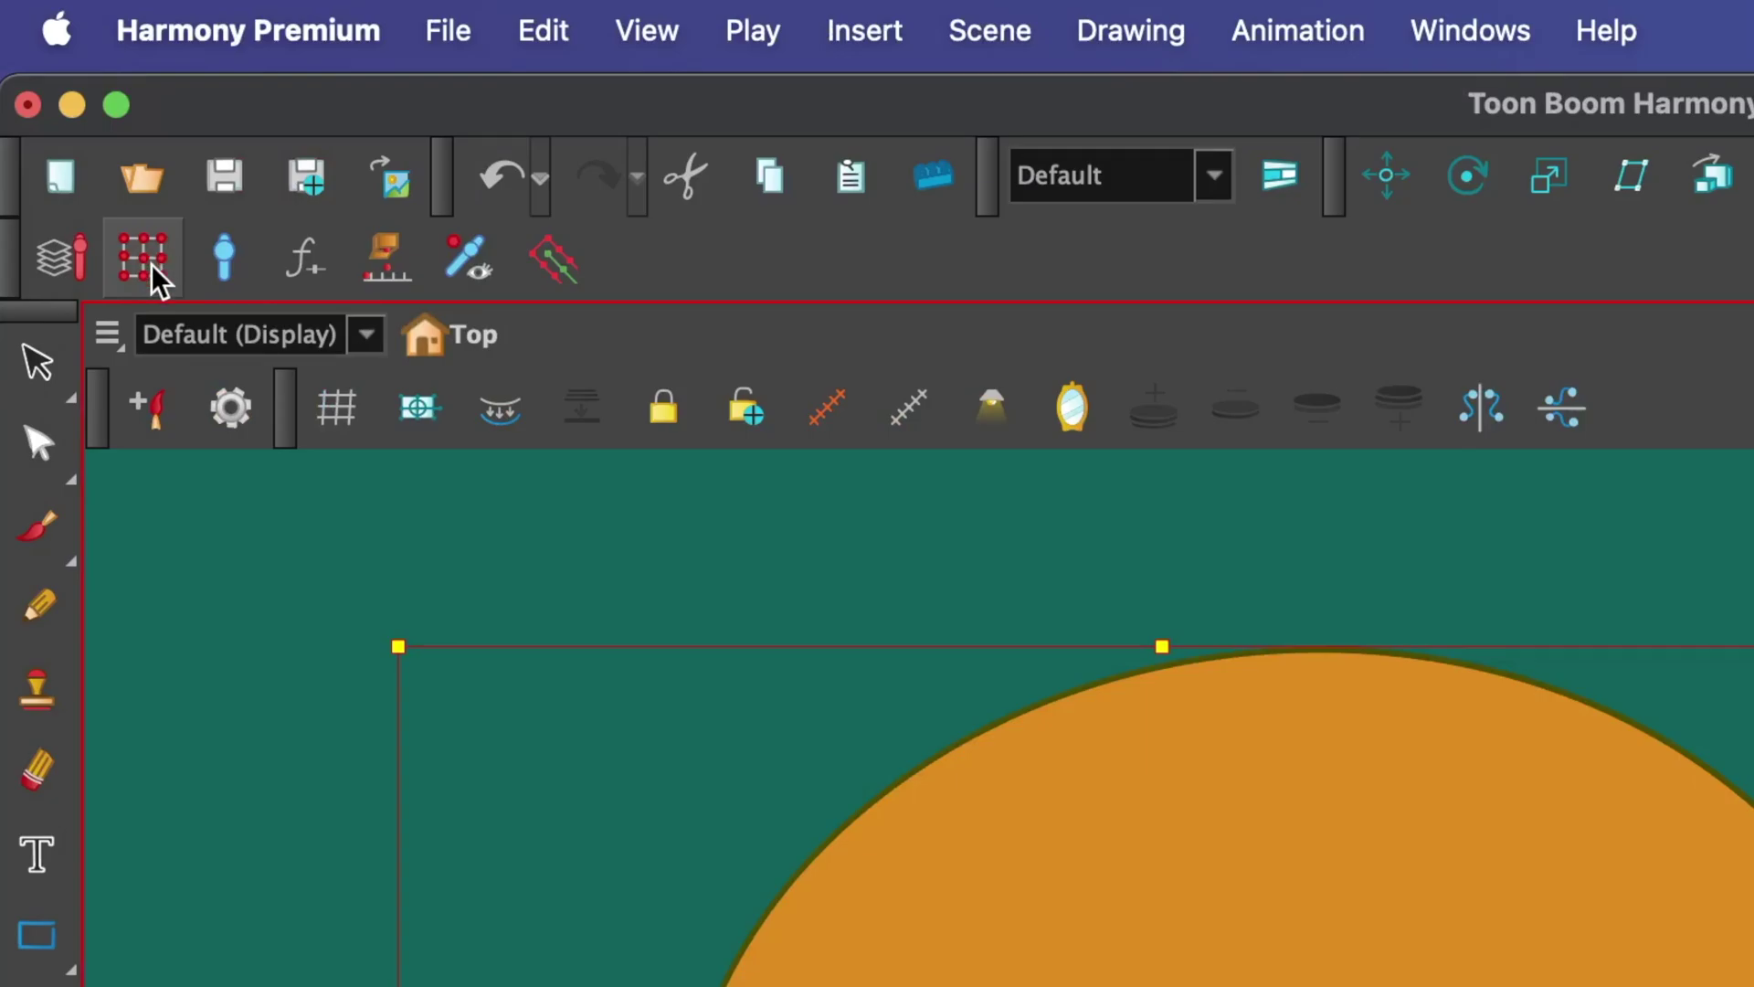
pyautogui.click(146, 260)
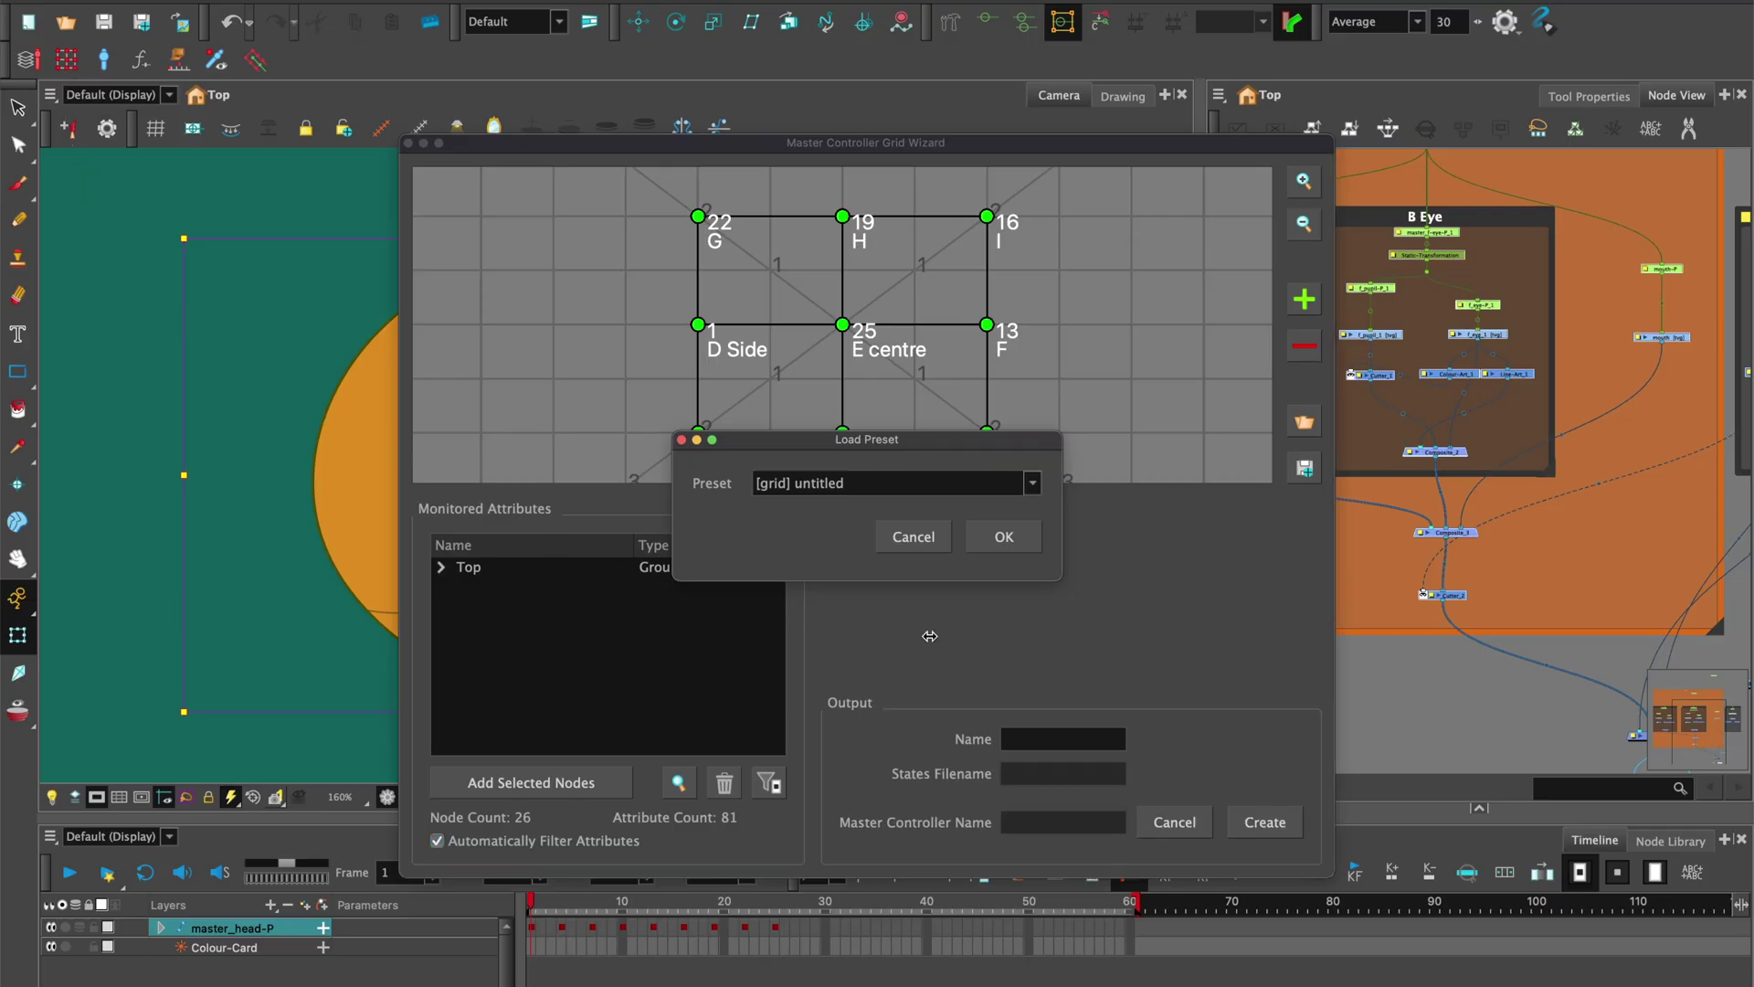
pyautogui.click(1034, 484)
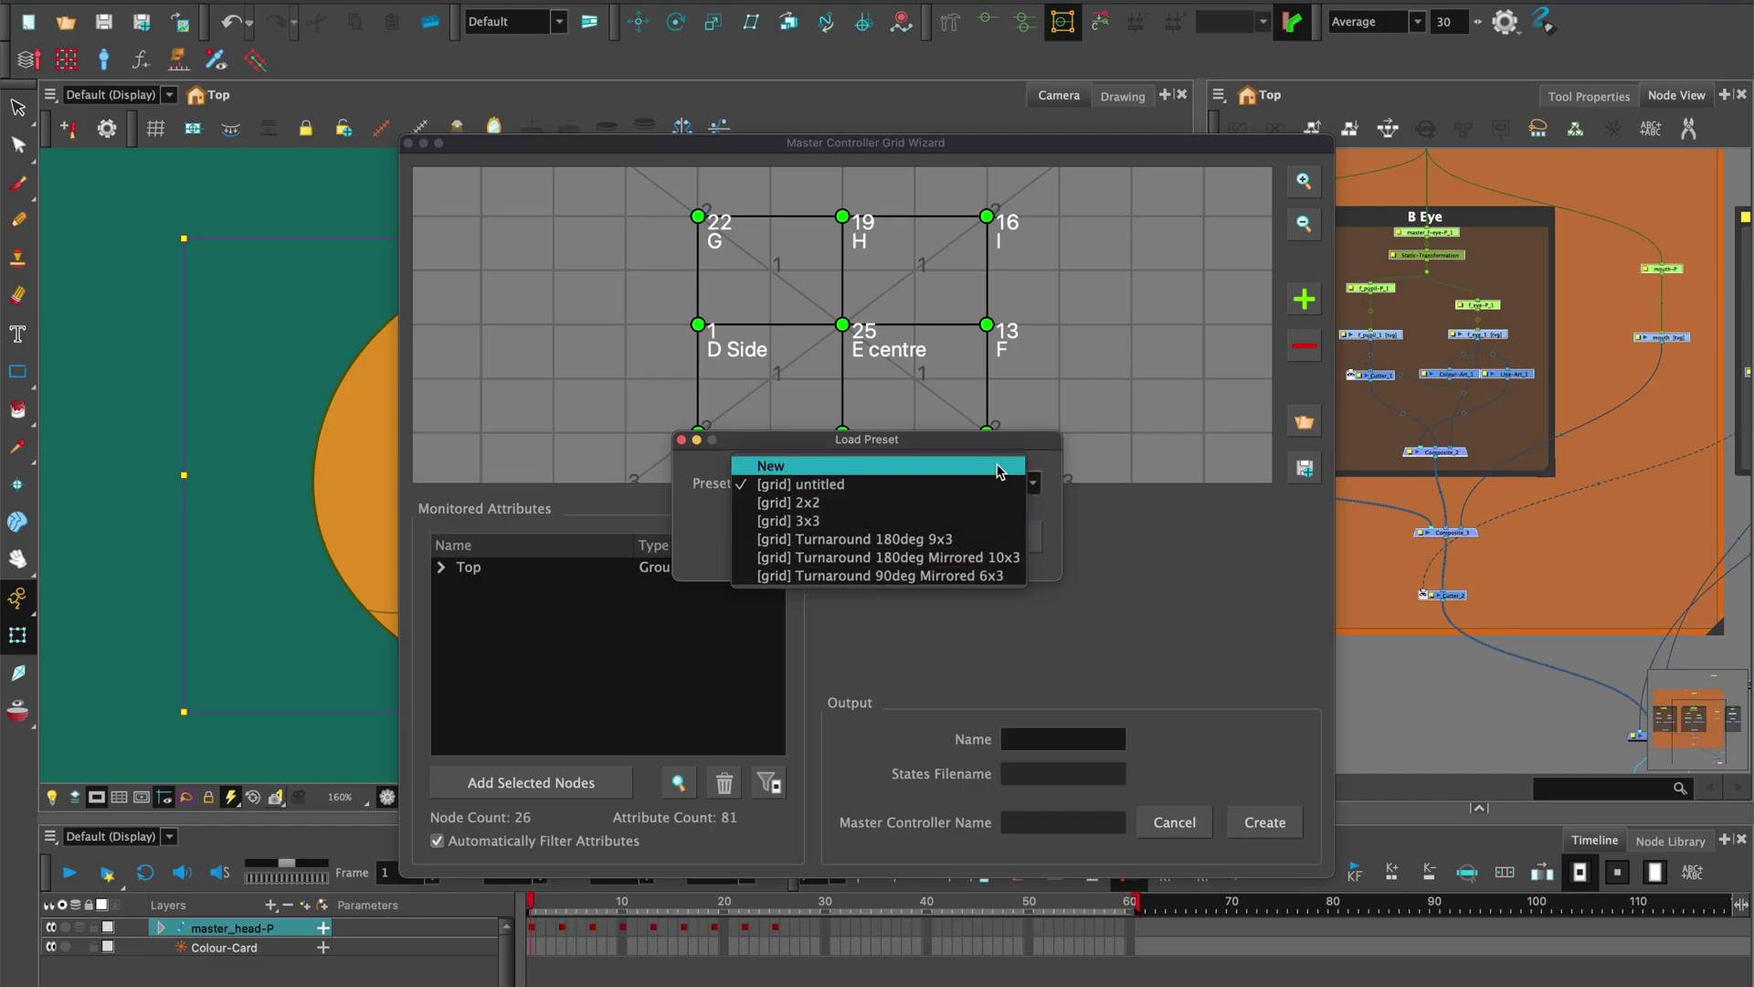
pyautogui.click(996, 519)
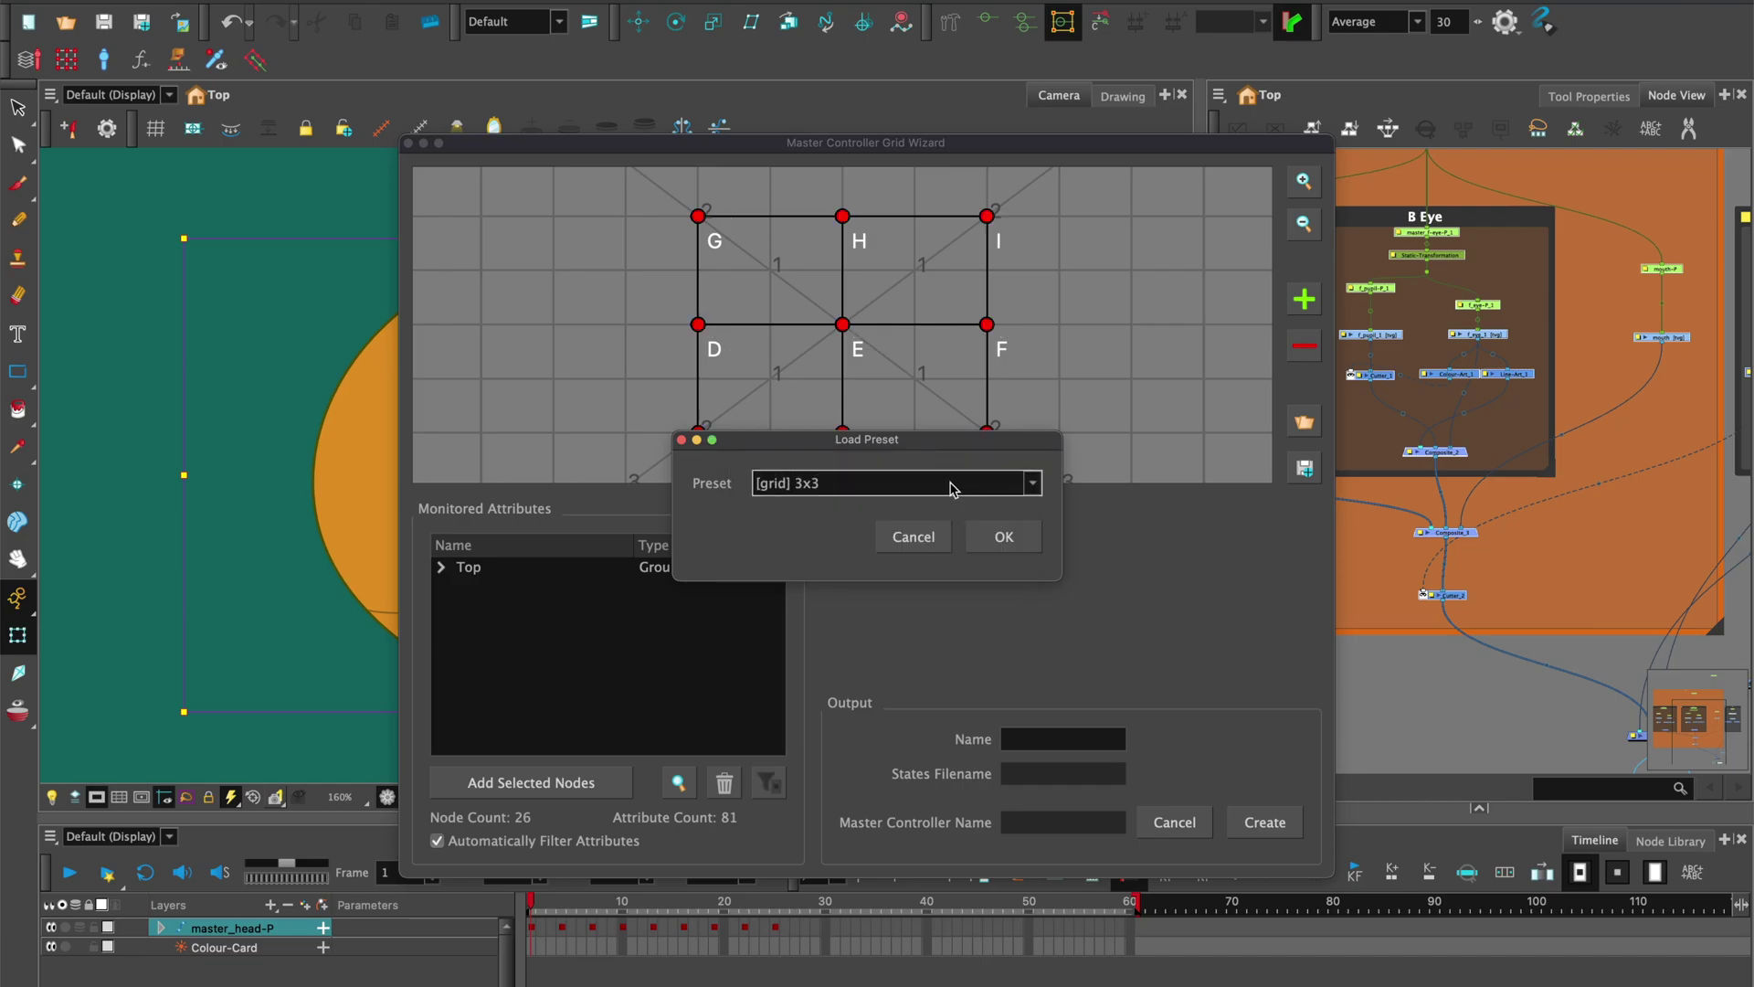
pyautogui.click(1004, 537)
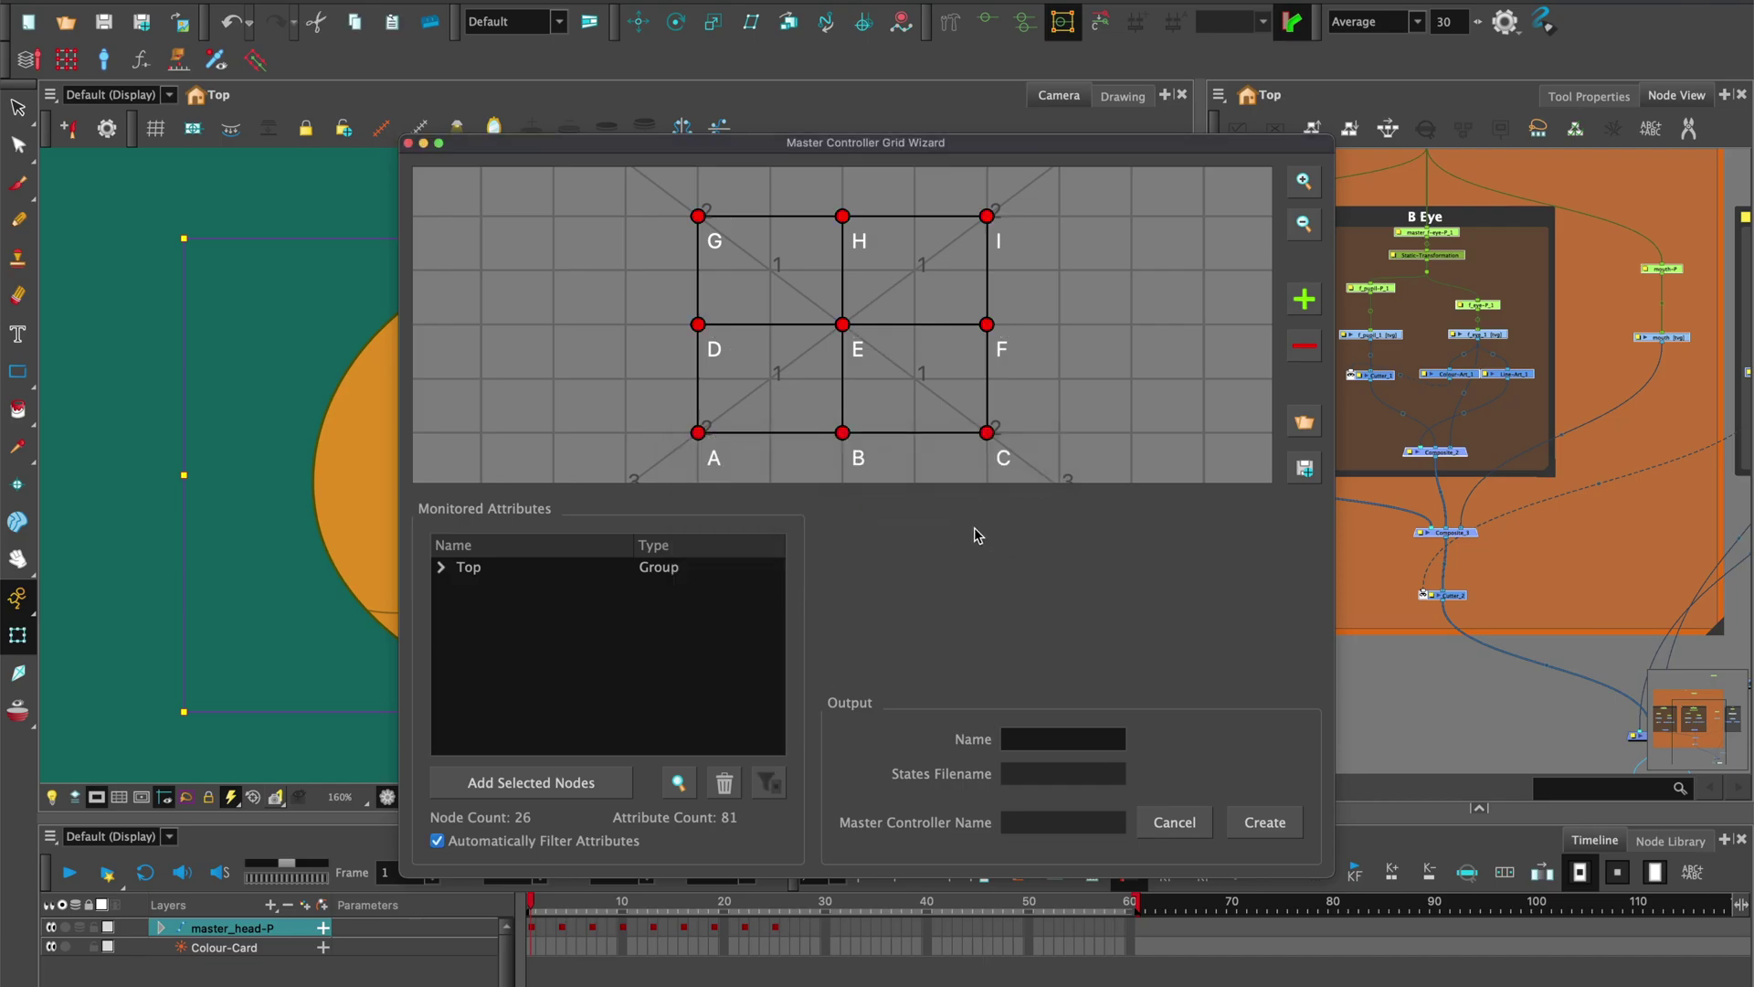
pyautogui.moveTo(1030, 149); pyautogui.dragTo(1425, 55)
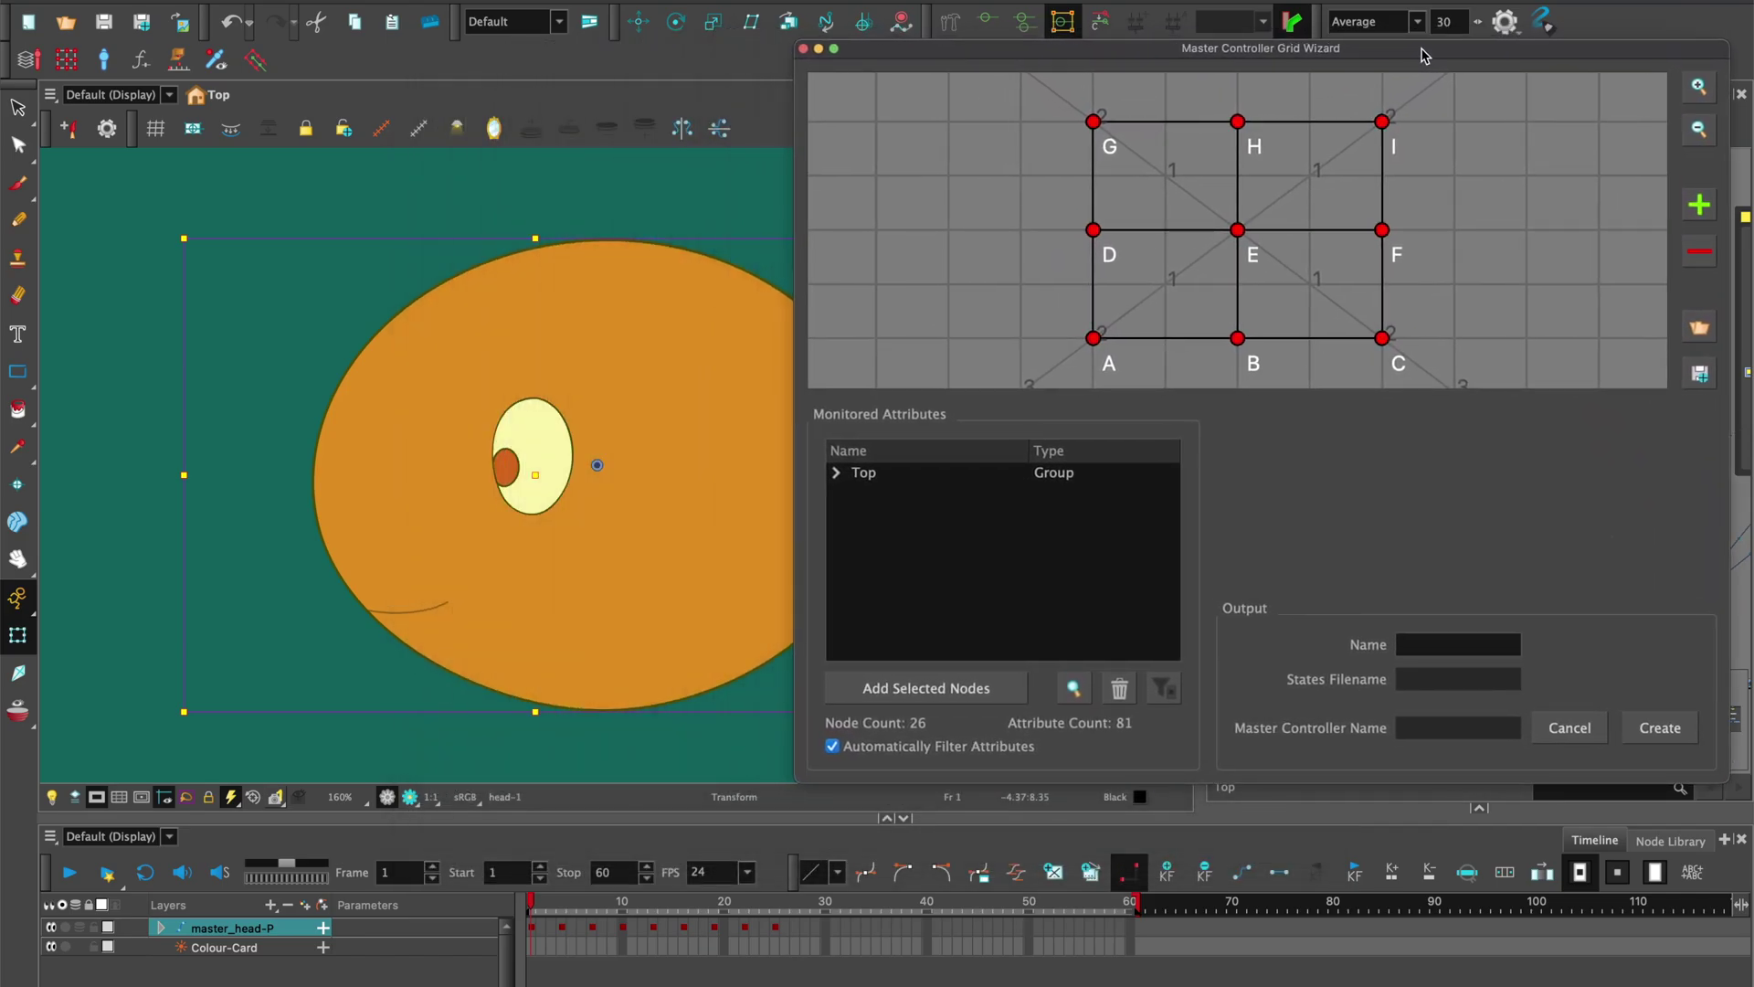
# Assign frame 1 to grid pose D and set its identifier to DL Side
pyautogui.click(534, 929)
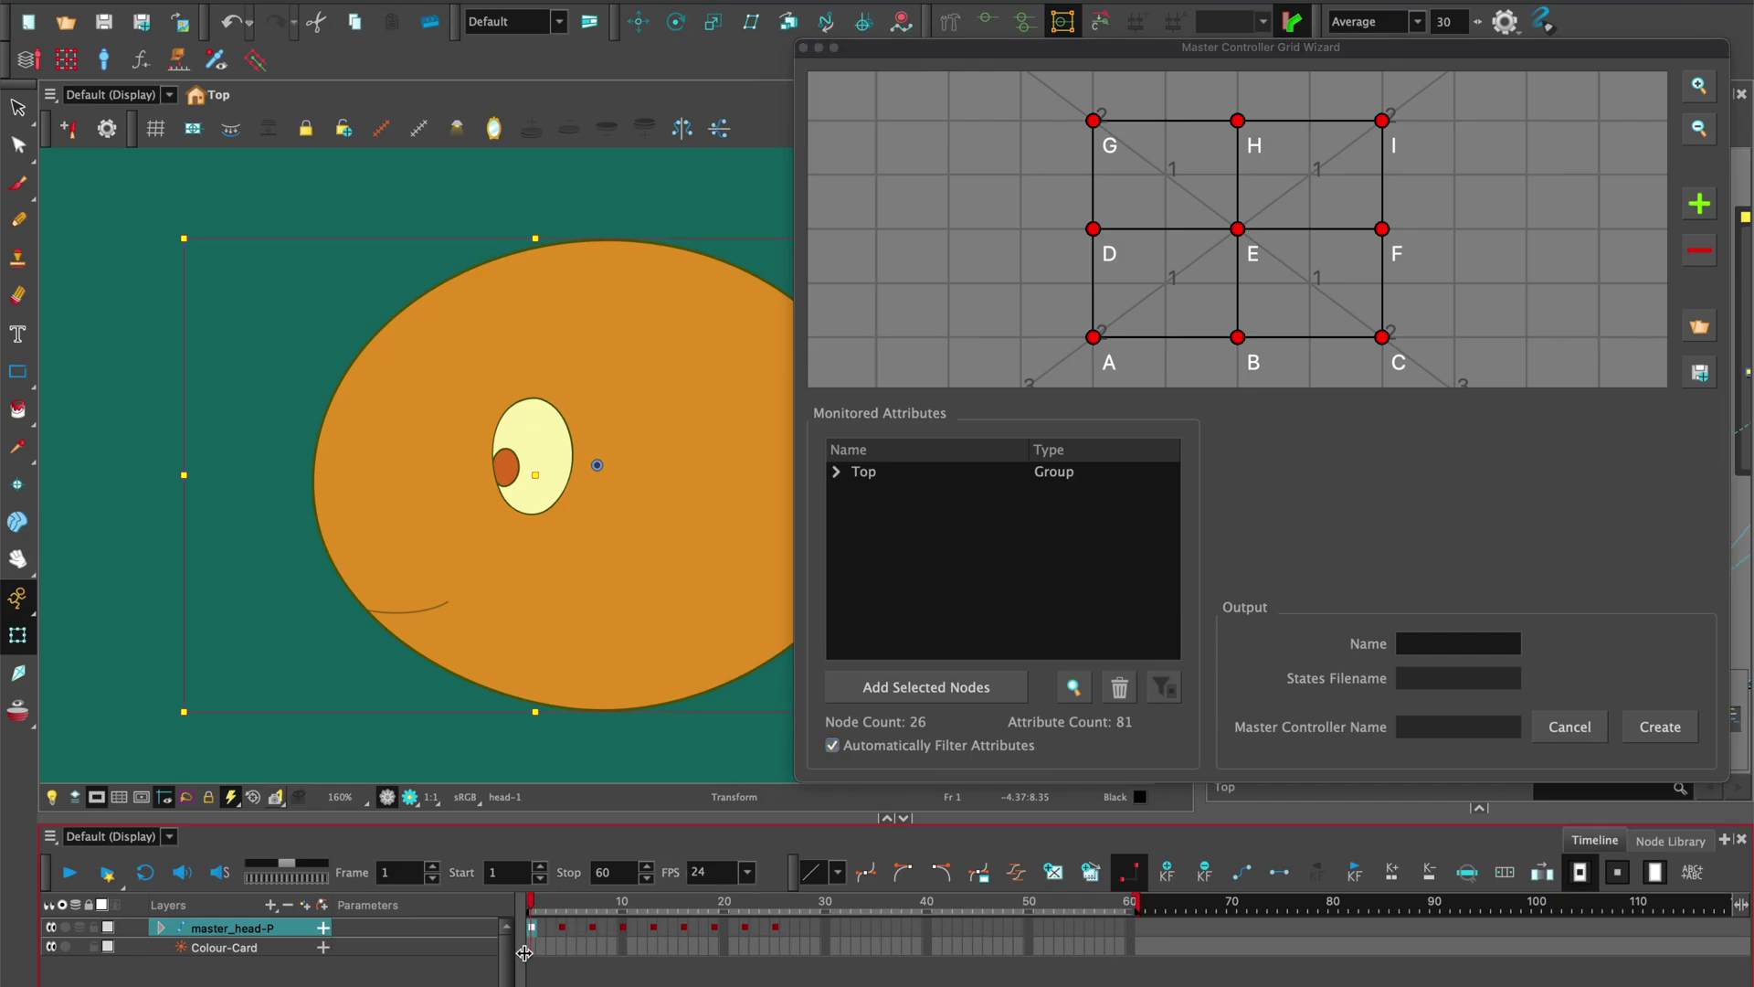
pyautogui.click(781, 809)
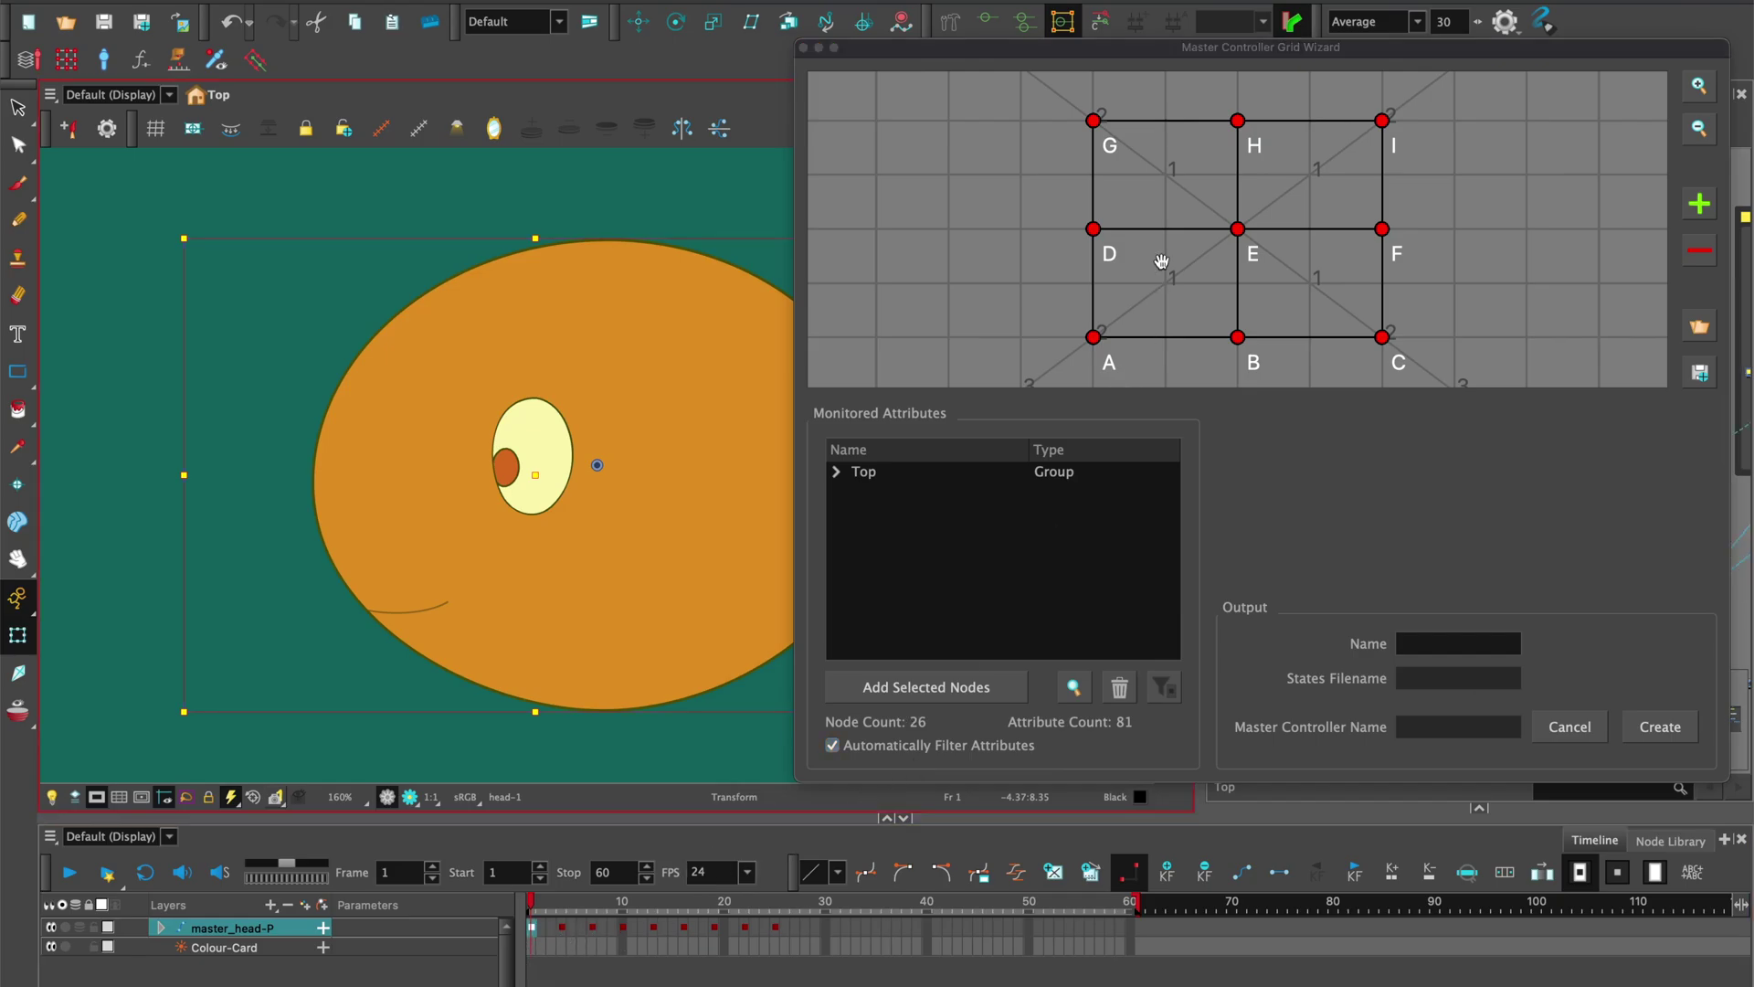
pyautogui.doubleClick(1094, 229)
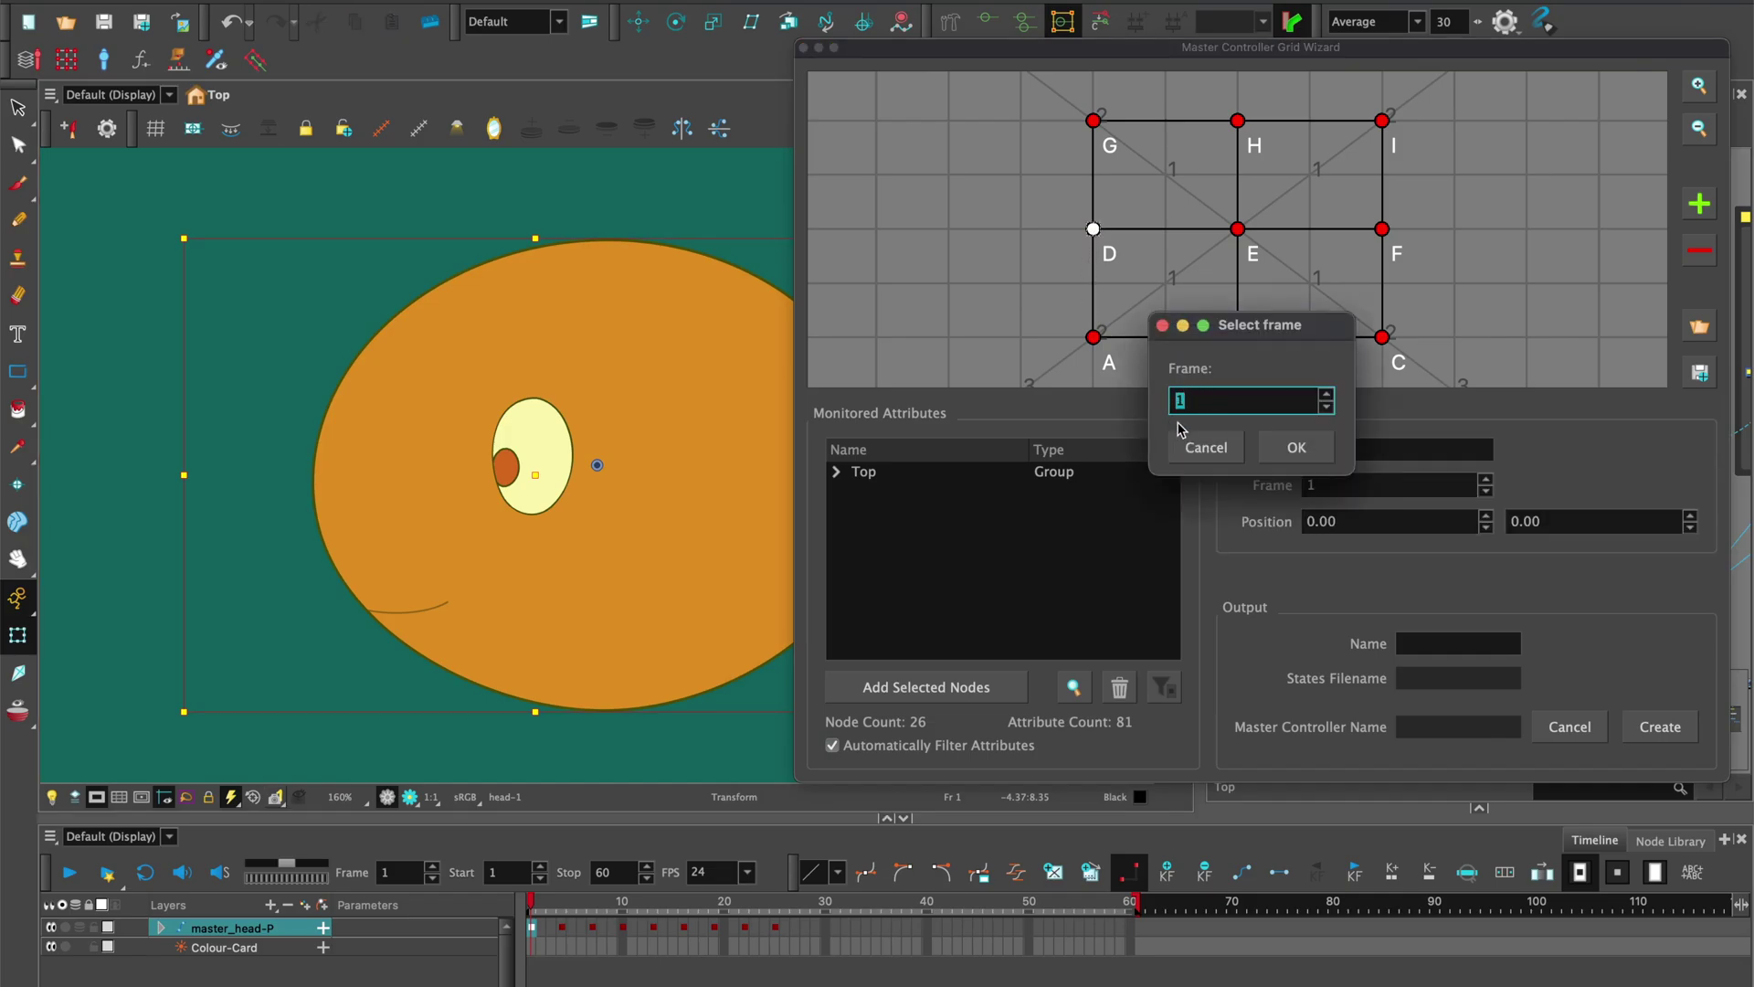
pyautogui.click(1317, 451)
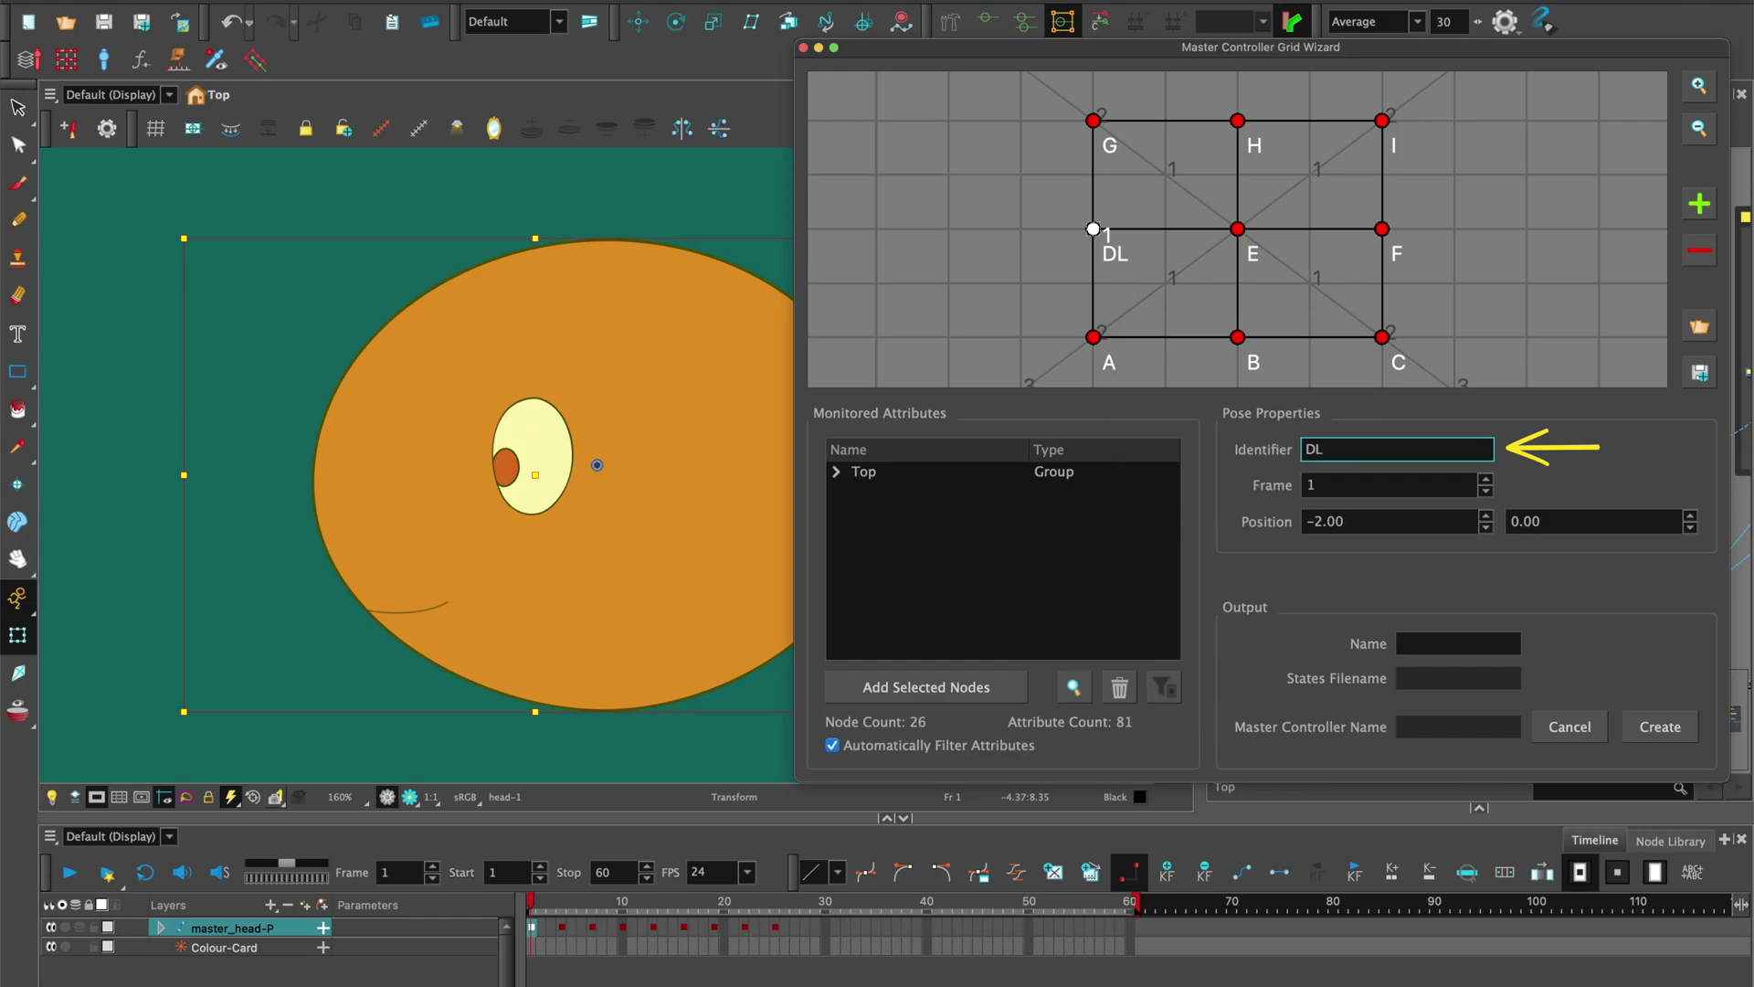
pyautogui.write('L Side')
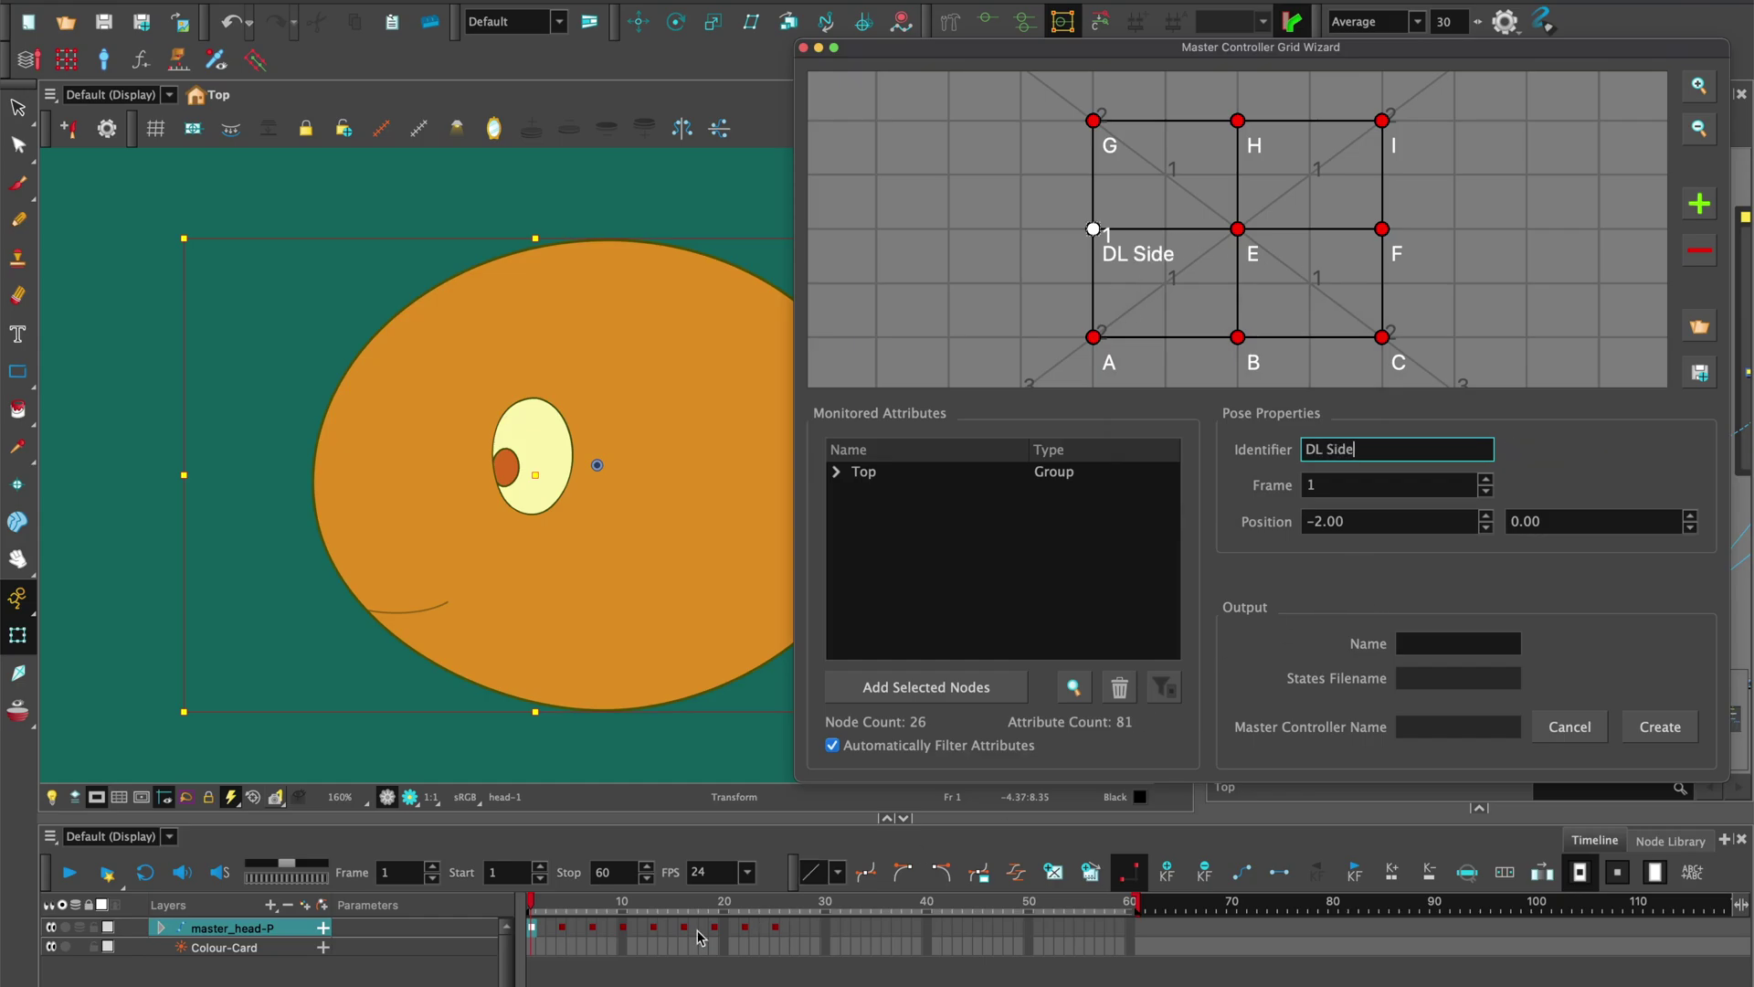
# Assign frames 4, 7, 10 and 13 to grid poses A, B, C and F respectively
pyautogui.click(563, 928)
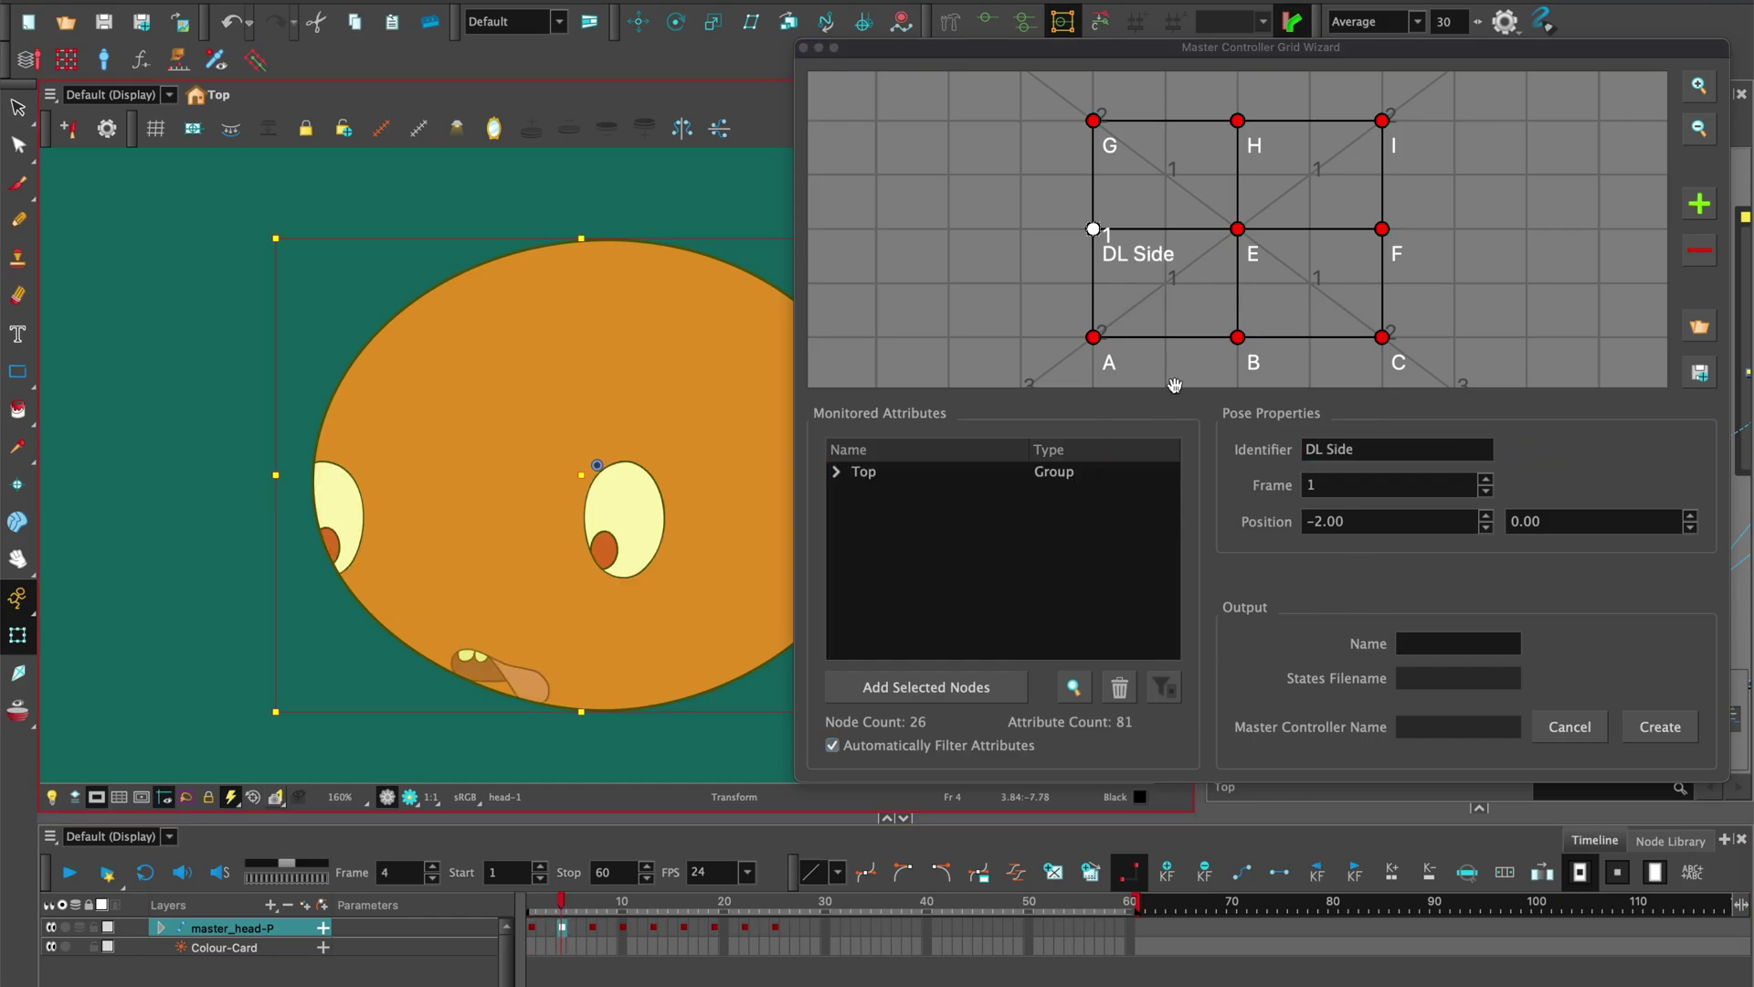
pyautogui.click(1094, 337)
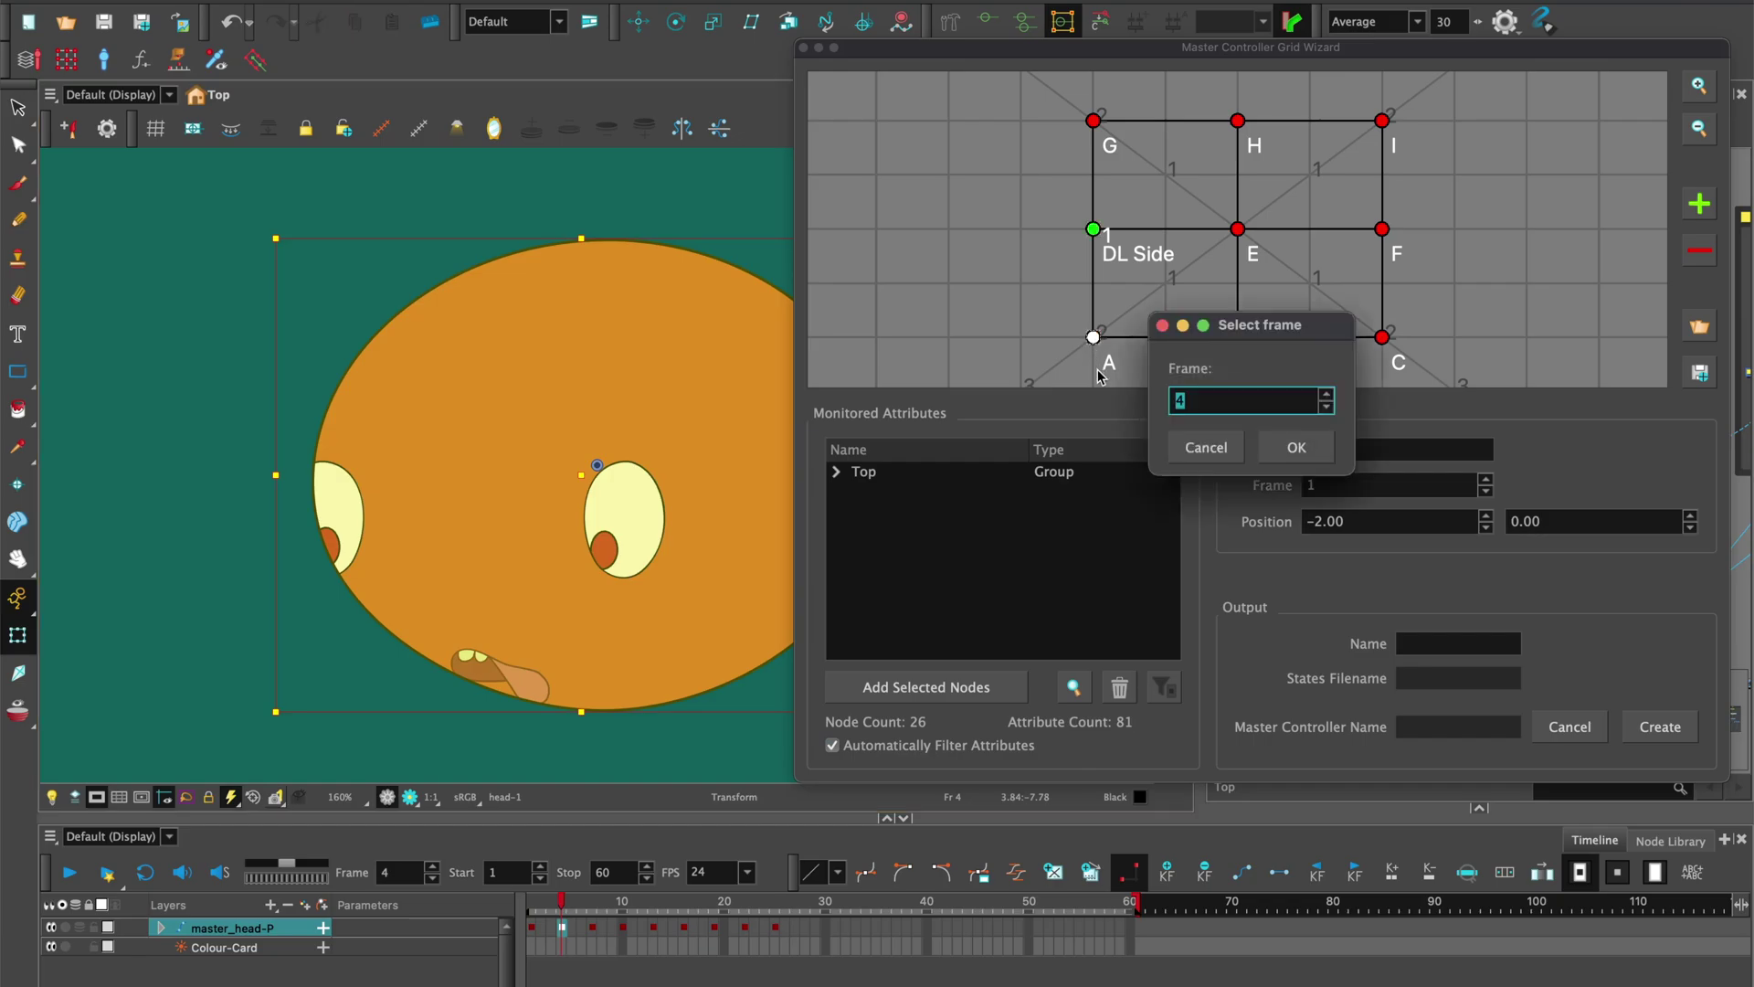
pyautogui.click(1308, 451)
pyautogui.click(593, 928)
pyautogui.click(1238, 337)
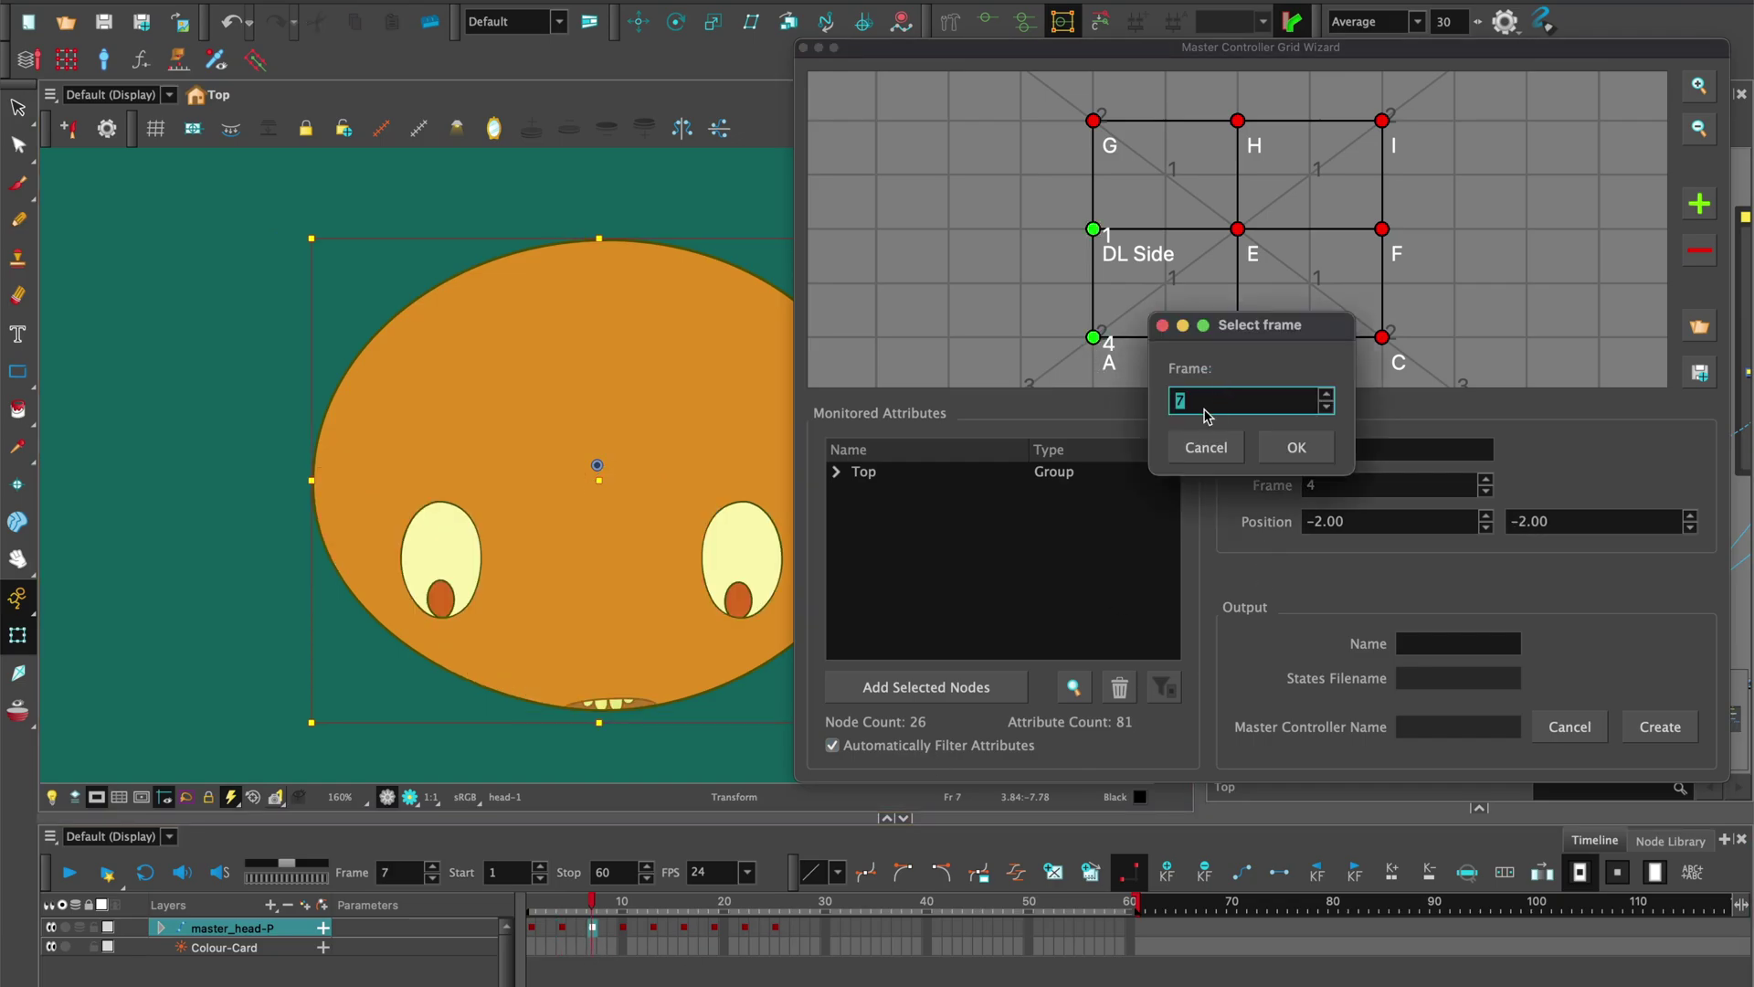
pyautogui.click(1298, 447)
pyautogui.click(1382, 337)
pyautogui.click(1298, 447)
pyautogui.click(1382, 229)
pyautogui.click(1298, 446)
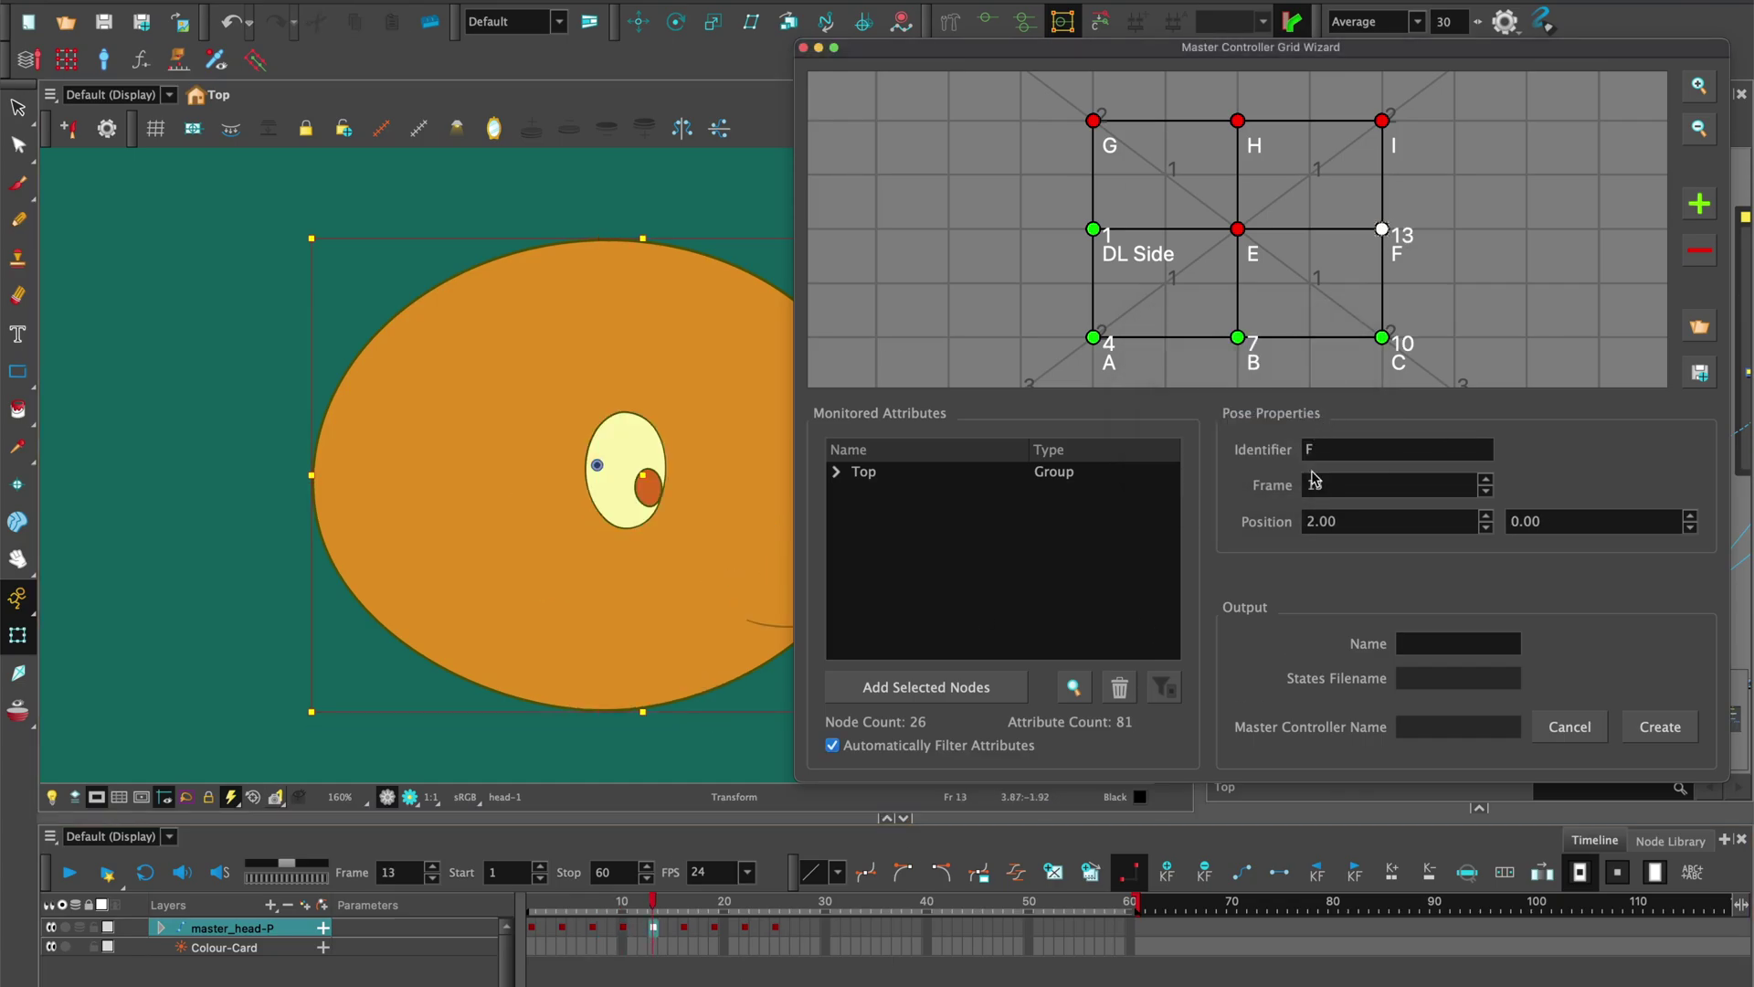
# Assign frames 16, 19 and 22 to grid poses I, H and G respectively
pyautogui.click(685, 927)
pyautogui.doubleClick(1382, 120)
pyautogui.click(1296, 447)
pyautogui.click(715, 926)
pyautogui.doubleClick(1238, 120)
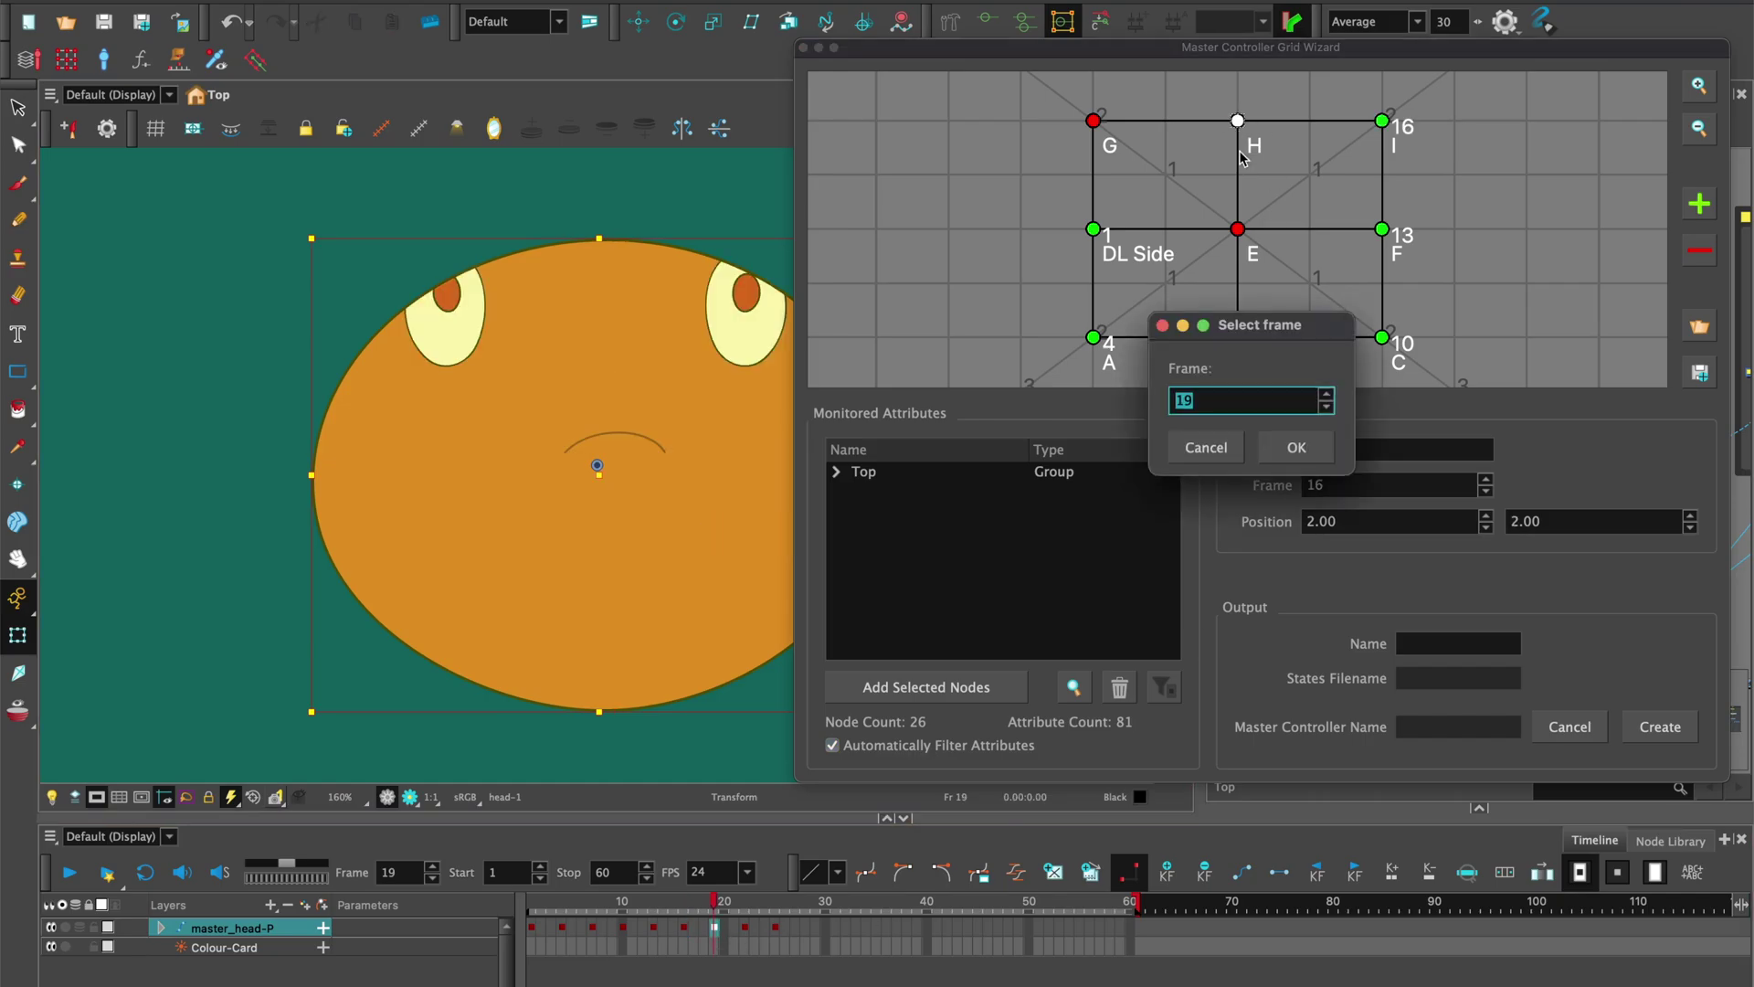
pyautogui.click(1296, 447)
pyautogui.click(745, 928)
pyautogui.click(1093, 120)
pyautogui.click(1297, 447)
# Assign frame 25 to the centre grid pose E and set its identifier to E neutral
pyautogui.click(775, 928)
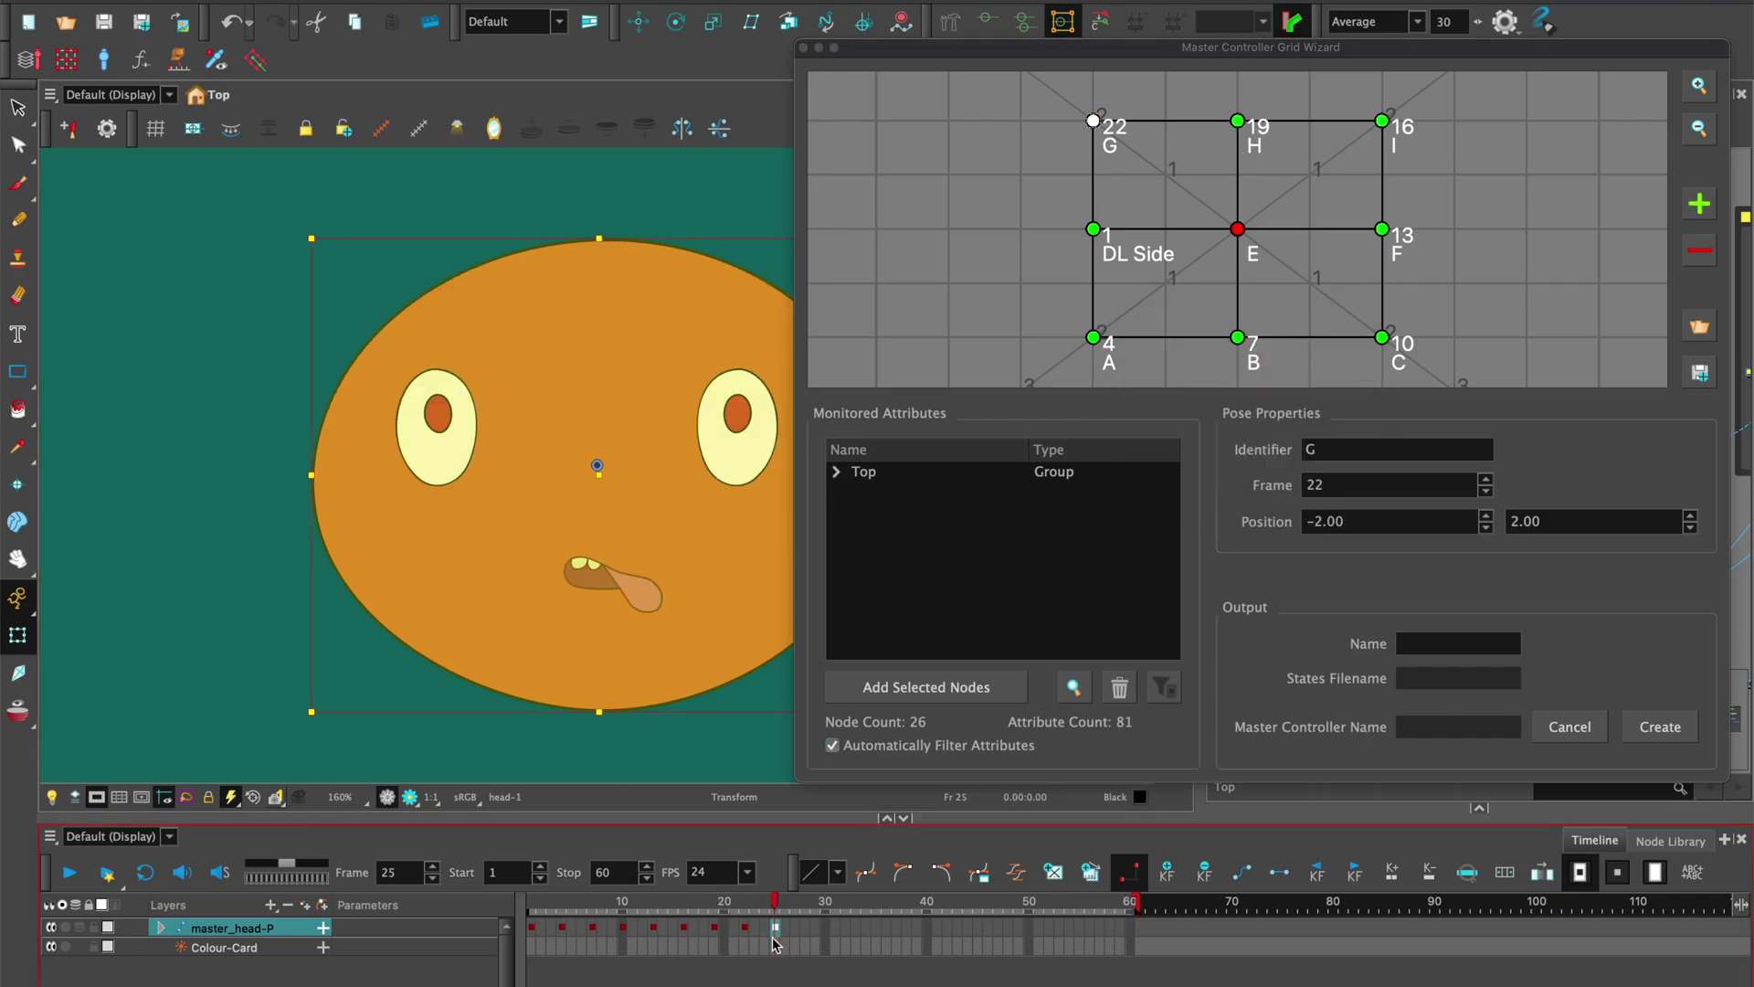
pyautogui.click(1238, 229)
pyautogui.click(1292, 448)
pyautogui.click(1371, 448)
pyautogui.write('neutral')
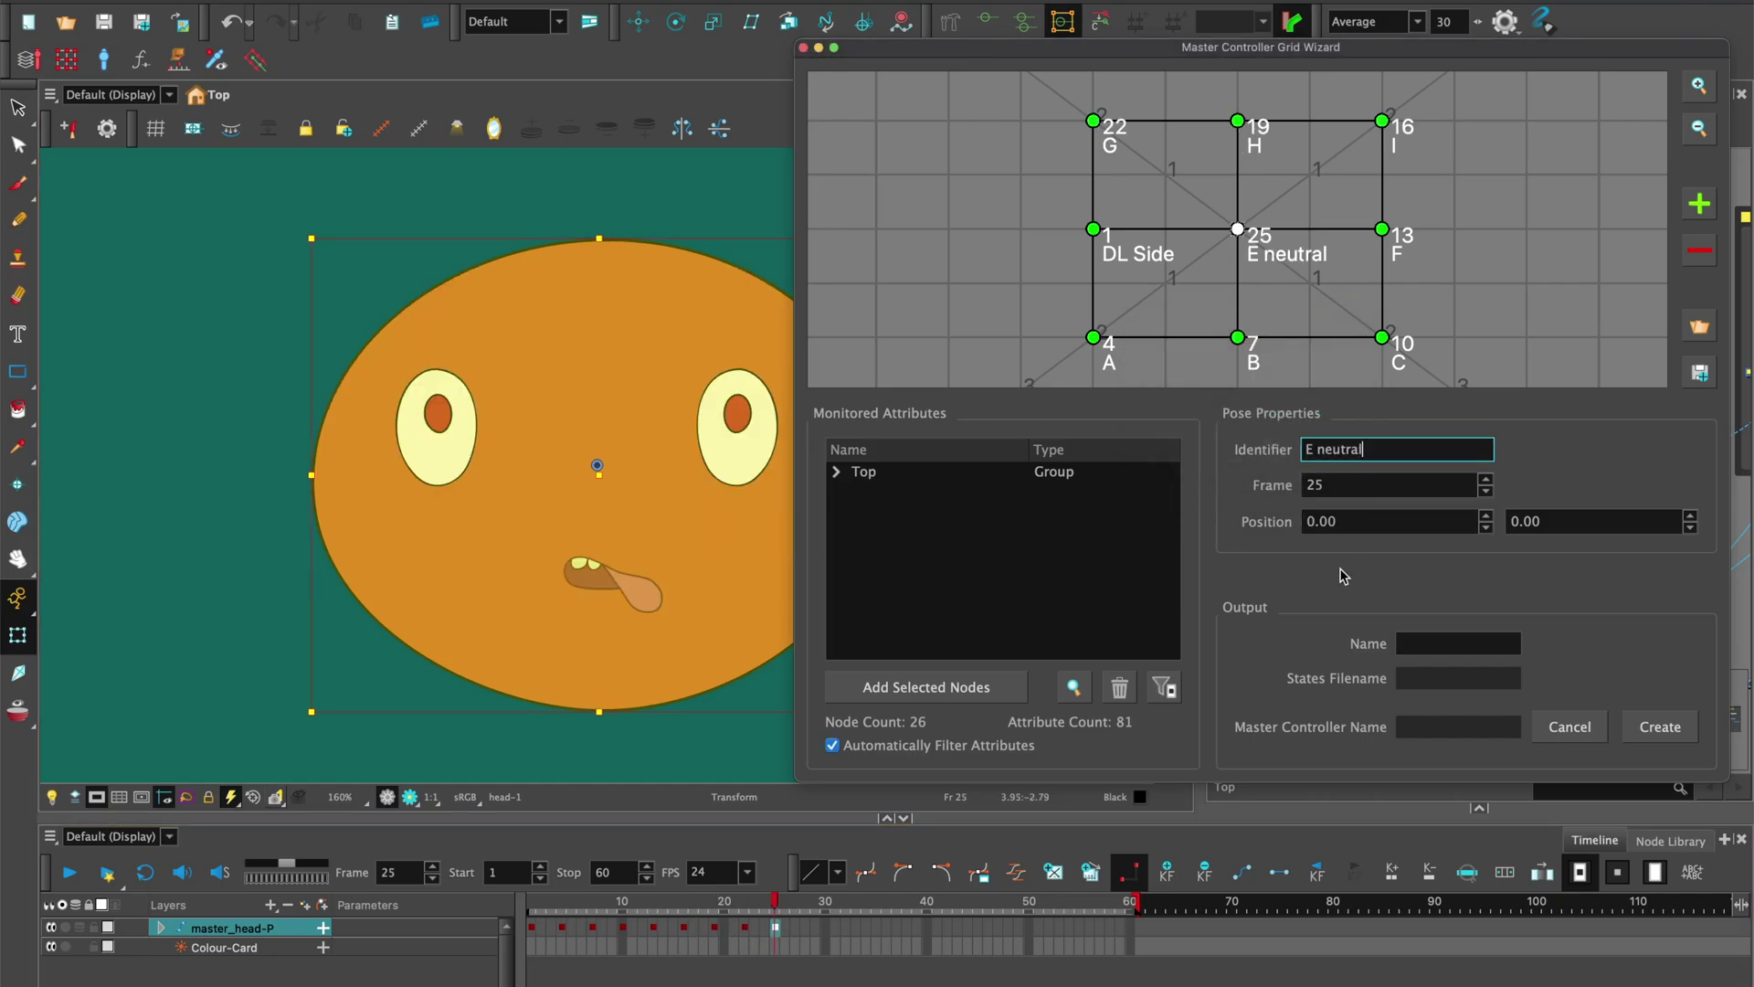
pyautogui.click(1355, 601)
# Name the wizard's output Orange and filter the monitored attributes
pyautogui.click(1403, 643)
pyautogui.write('Orange')
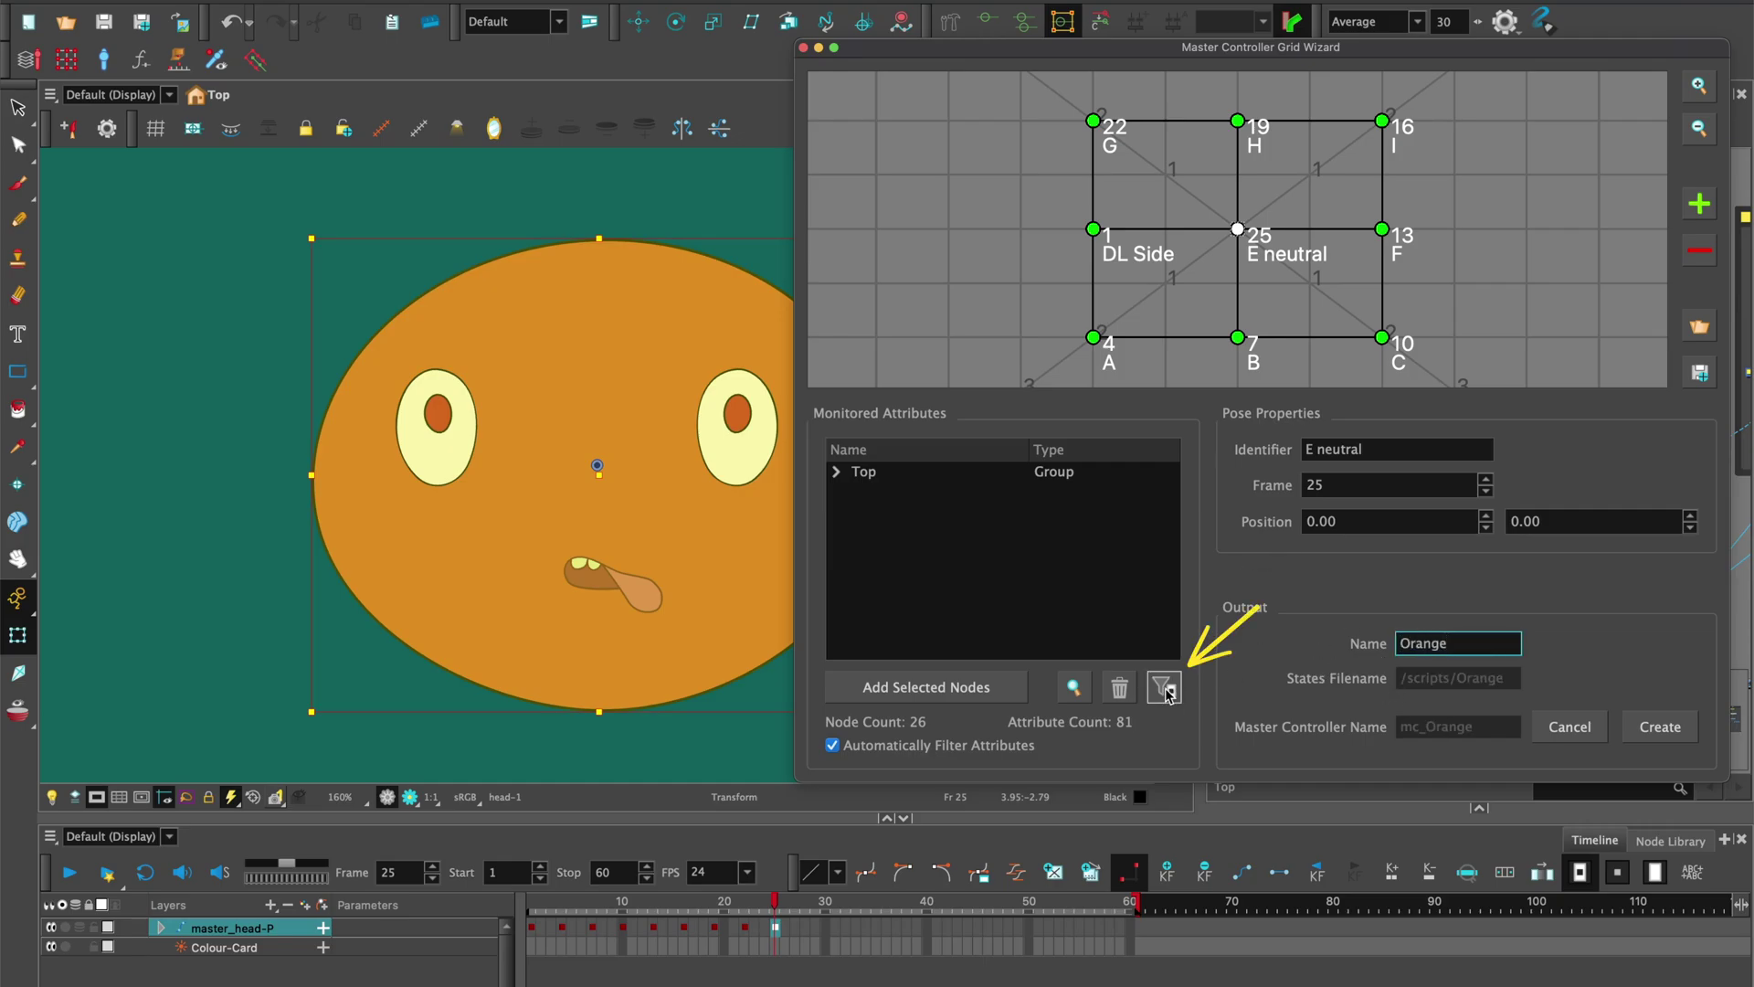
pyautogui.click(1166, 691)
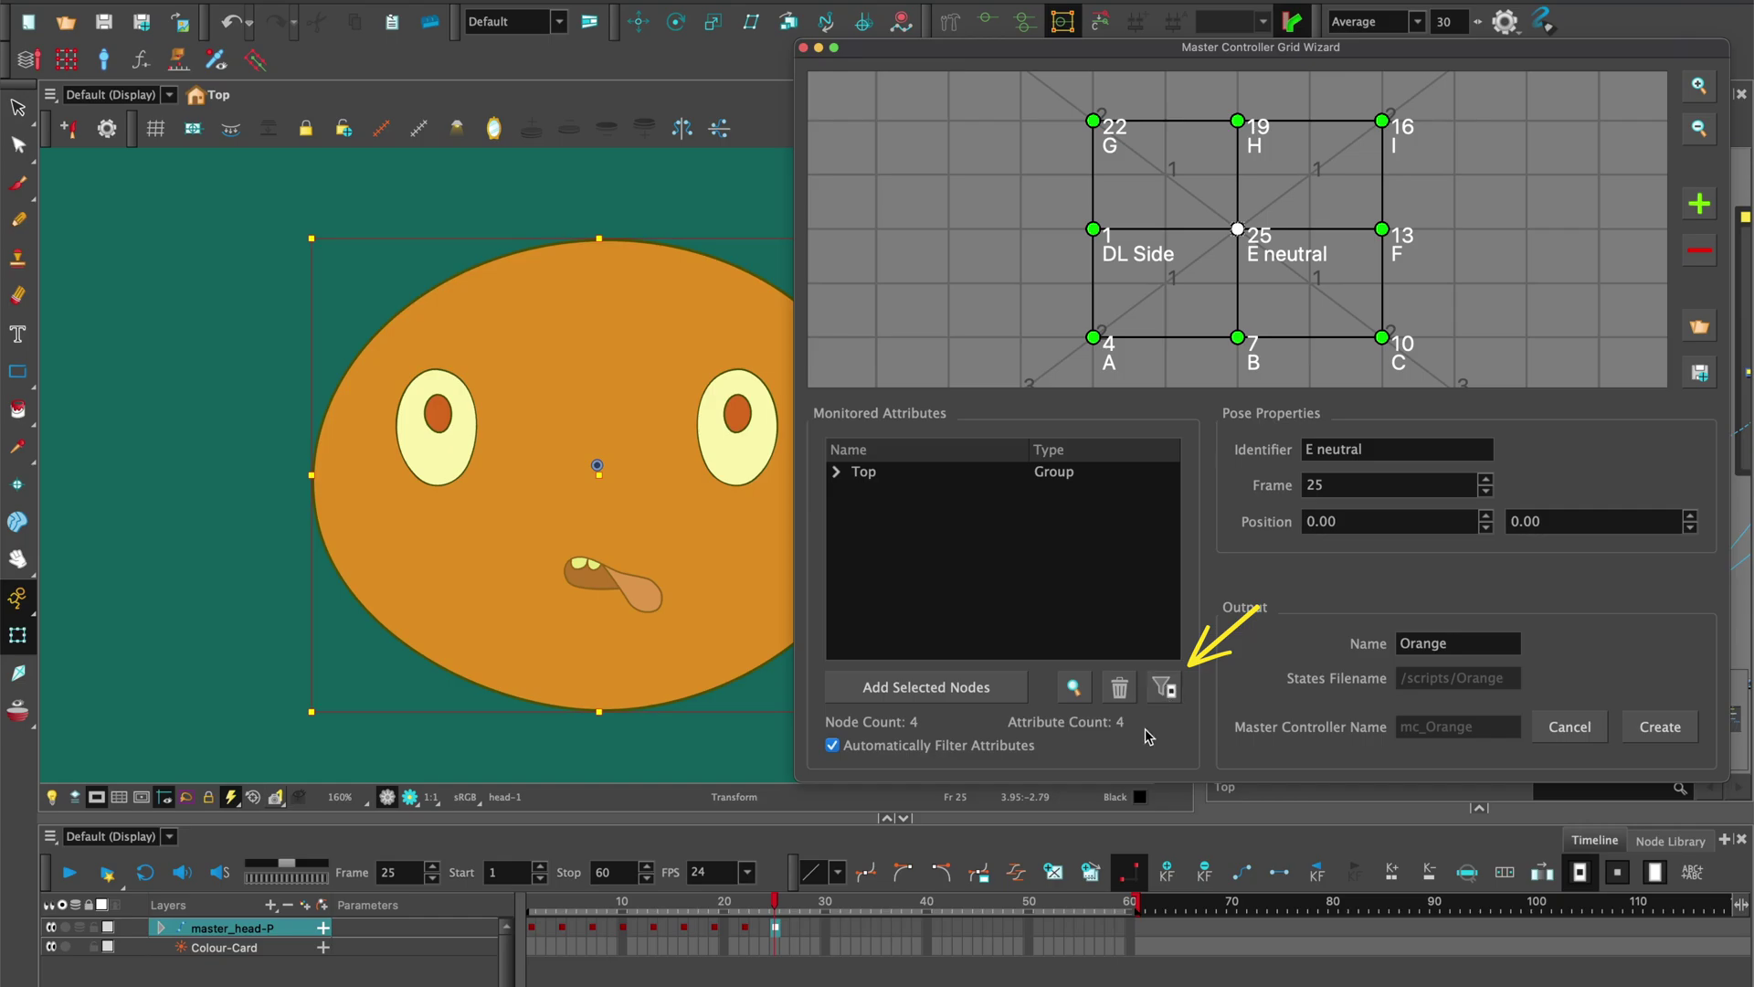
# Create the master controller attached to Top/Composite, save its poses as Orange in the scripts folder, and close the wizard
pyautogui.click(1673, 728)
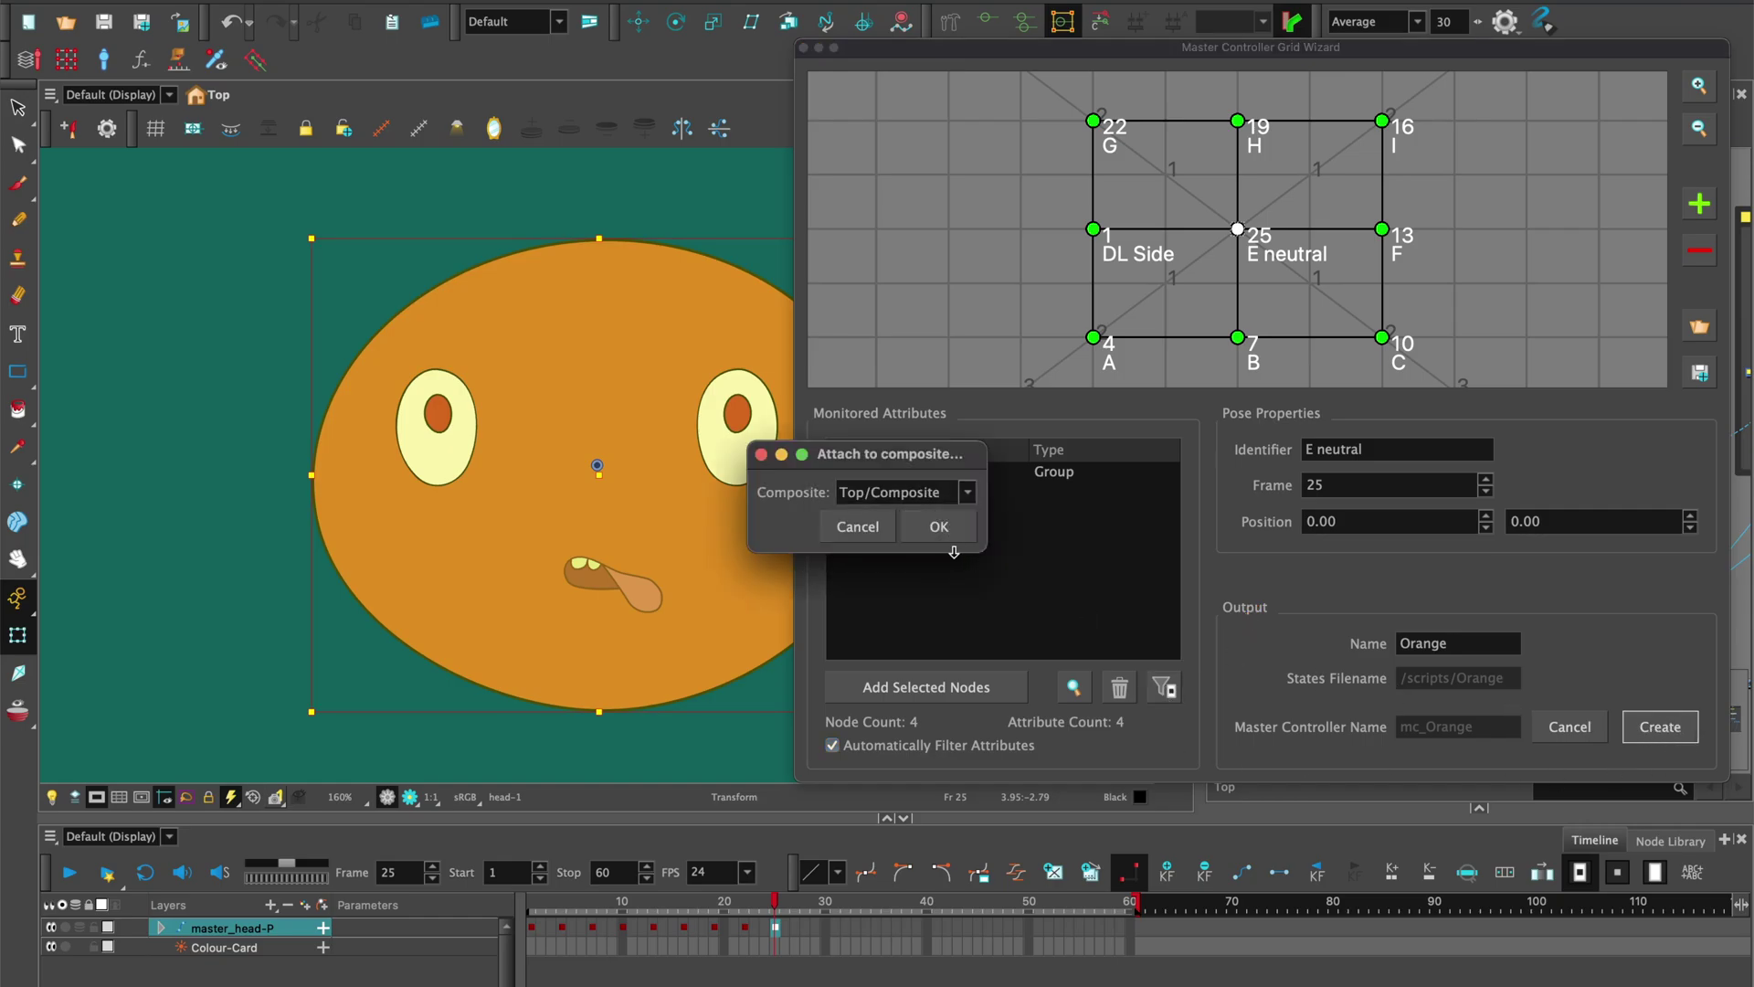
pyautogui.click(944, 527)
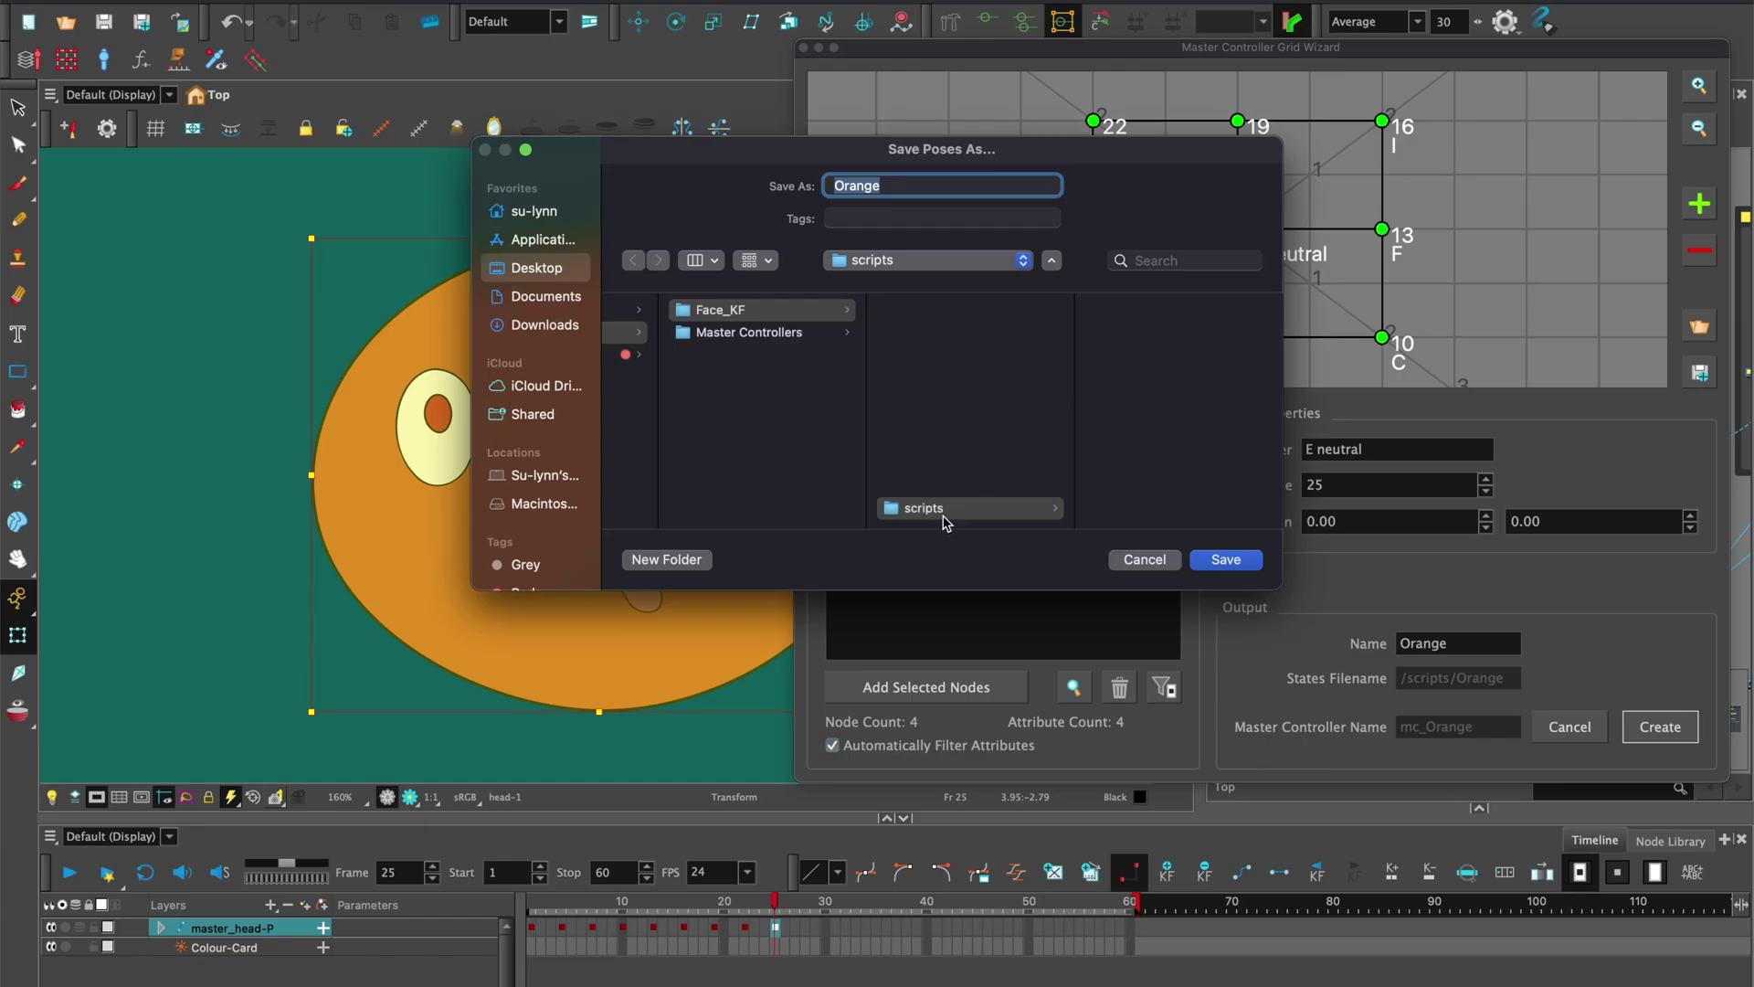
pyautogui.click(1226, 560)
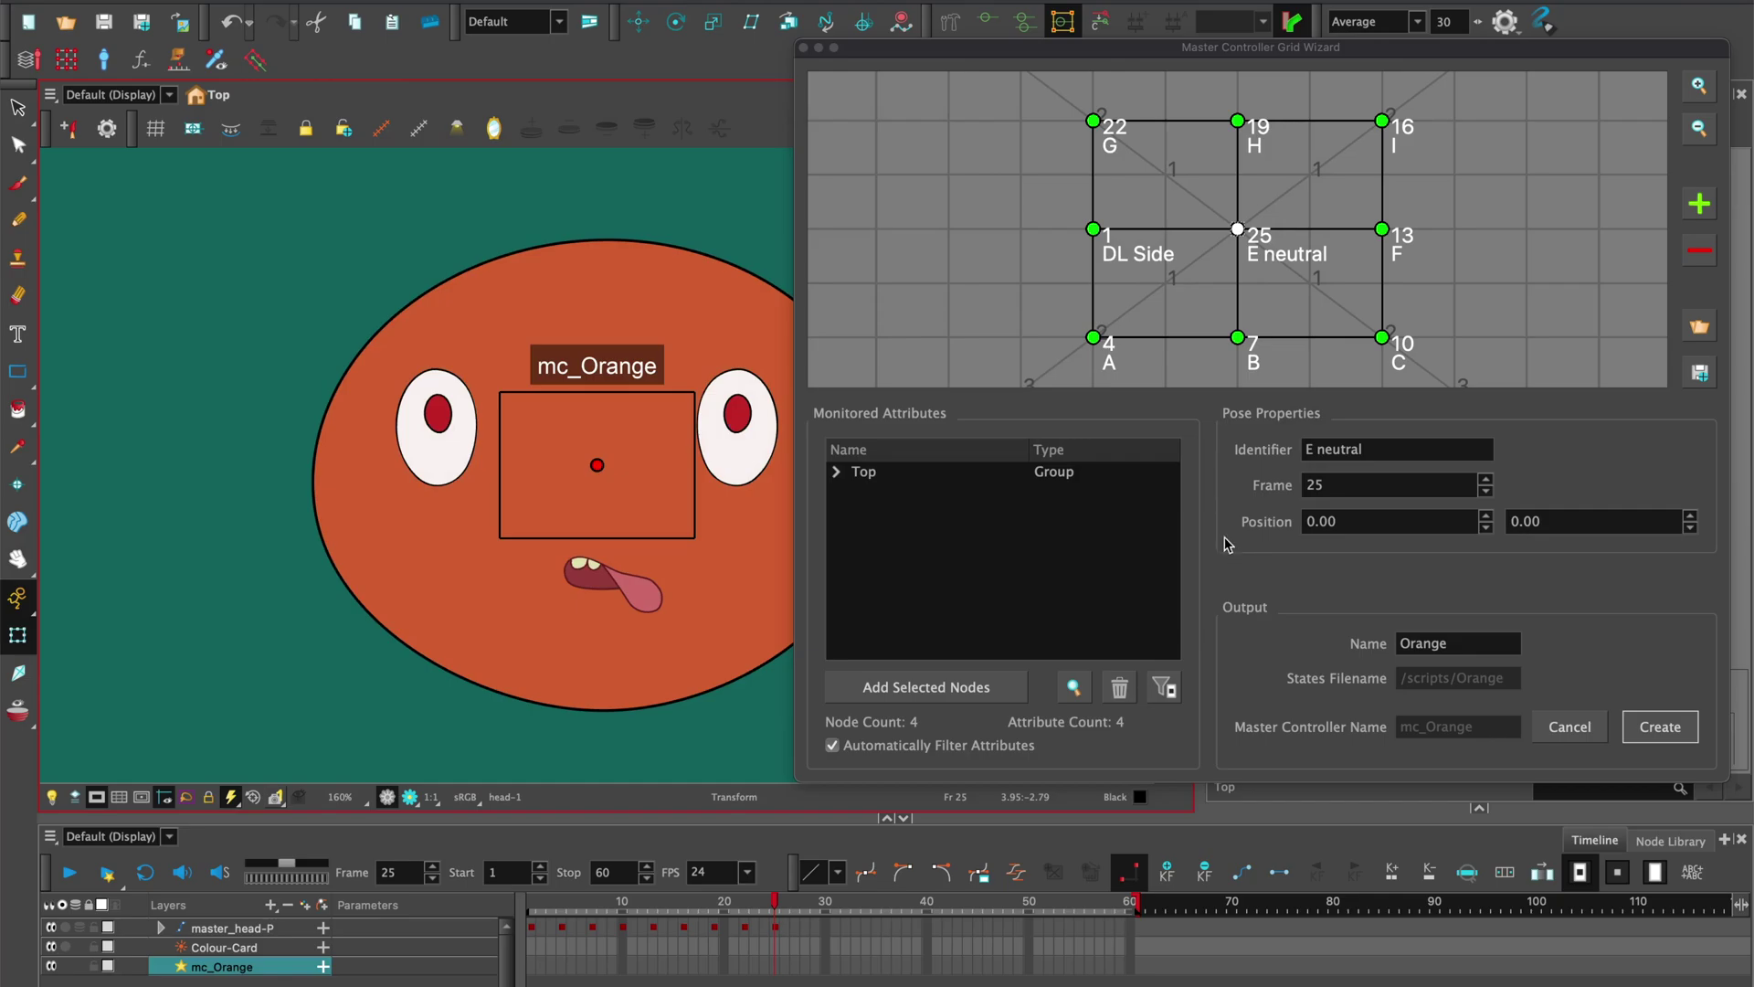
pyautogui.click(803, 47)
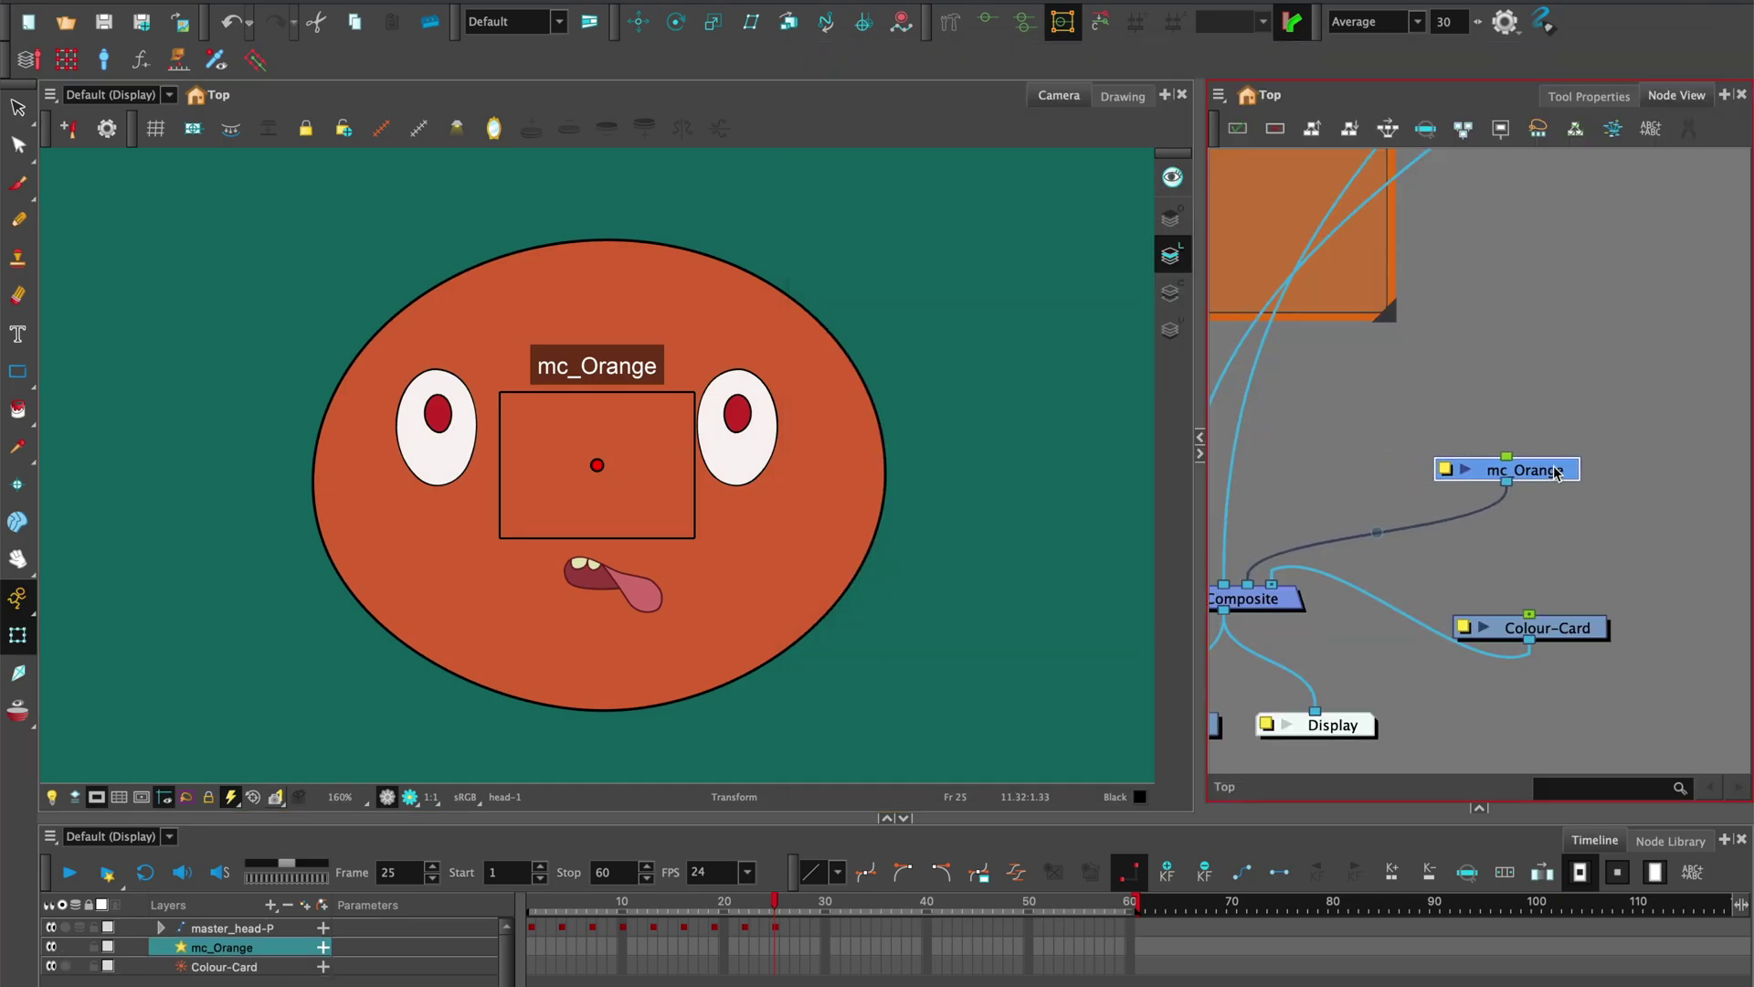
# Add a peg above the mc_Orange node and enclose both nodes in a backdrop named MC Grid
pyautogui.press('super+p')
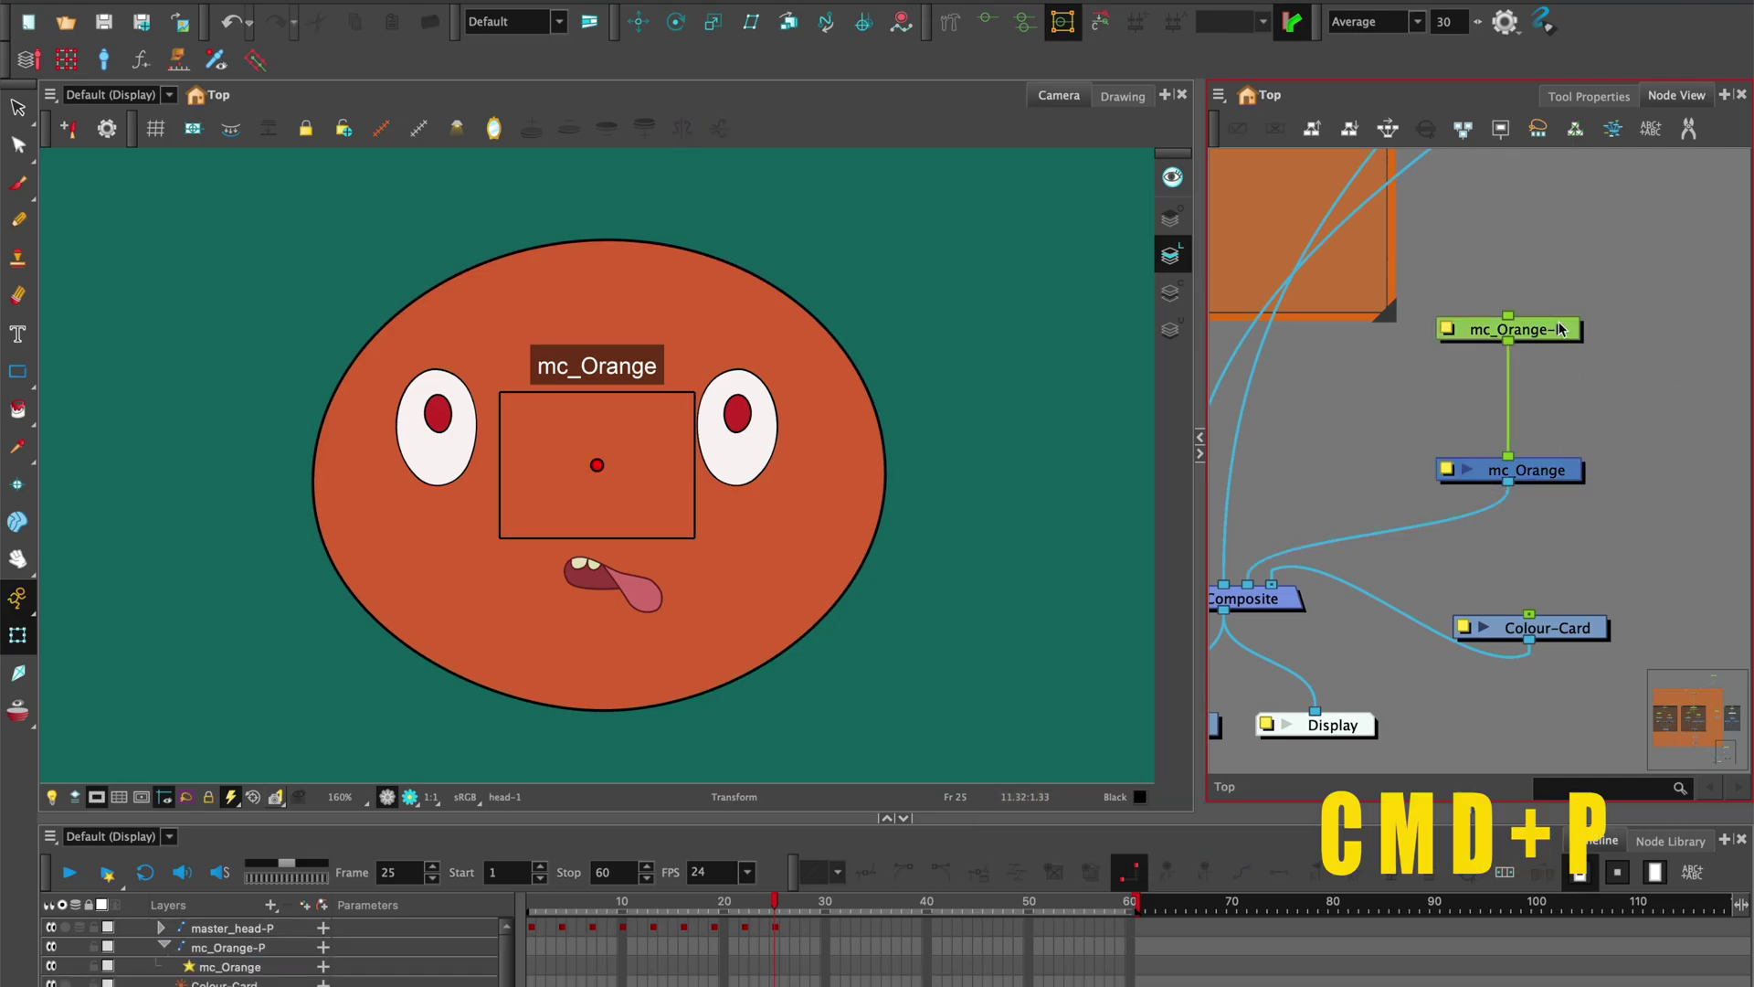
pyautogui.moveTo(1405, 327); pyautogui.dragTo(1611, 515)
pyautogui.click(1219, 94)
pyautogui.moveTo(1245, 189)
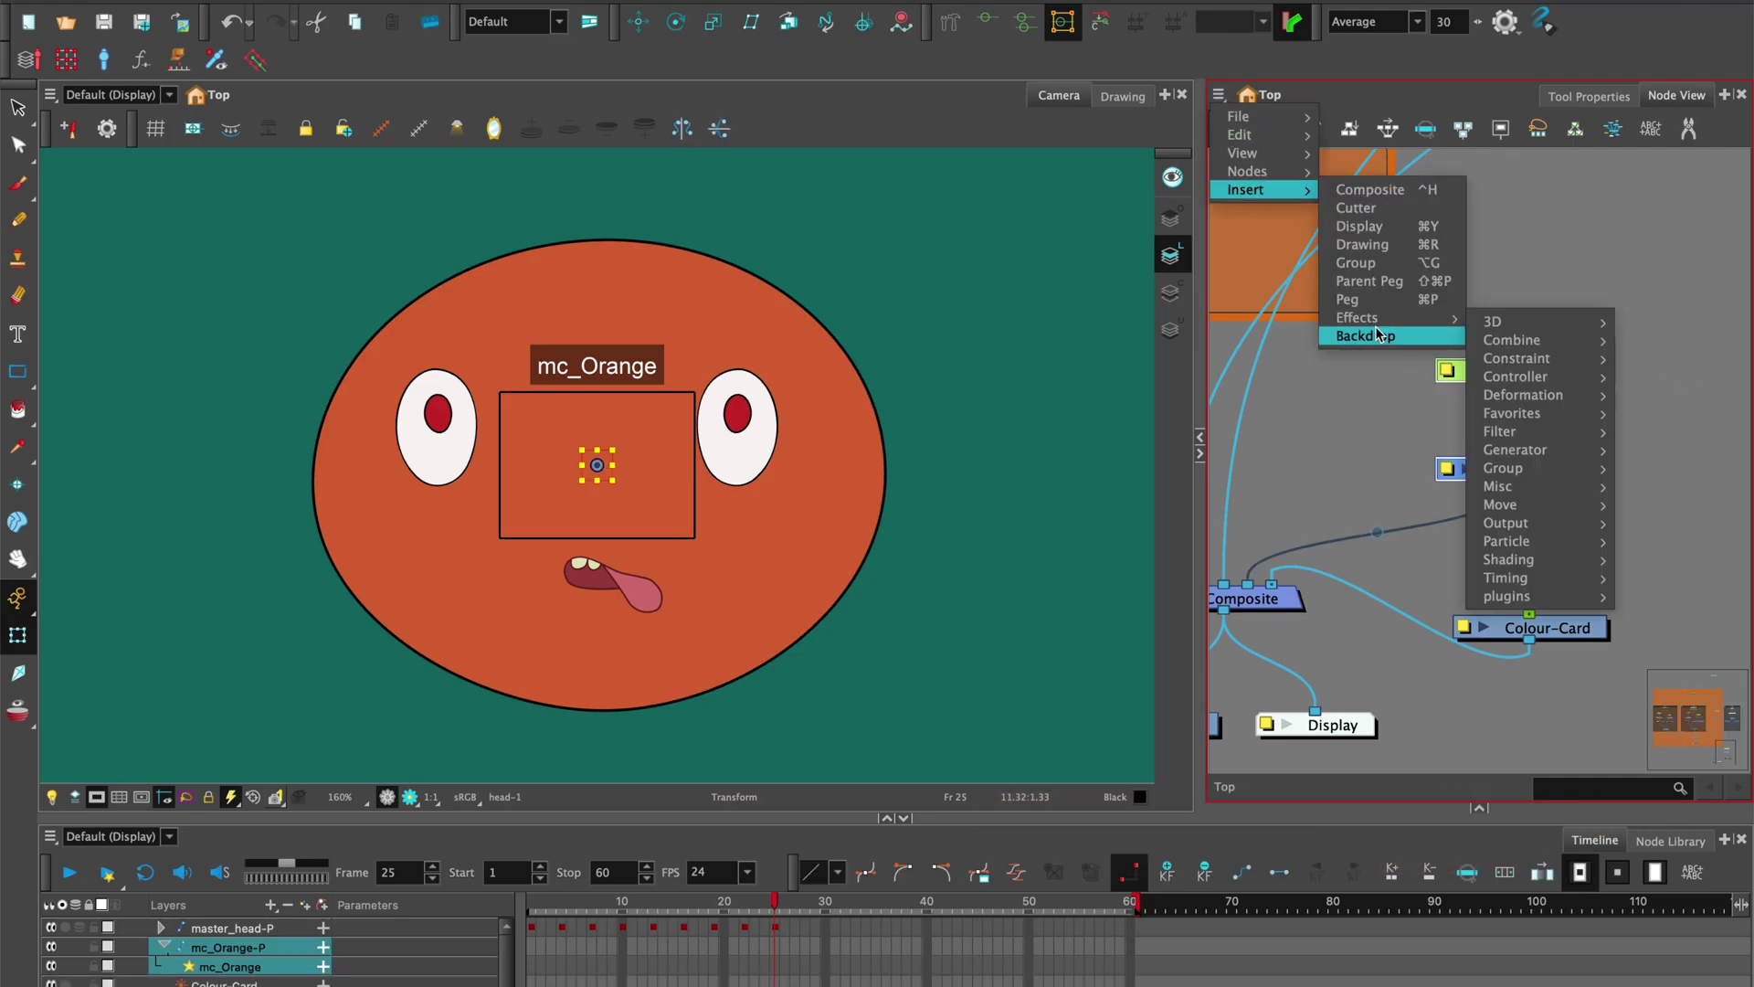
pyautogui.click(1368, 336)
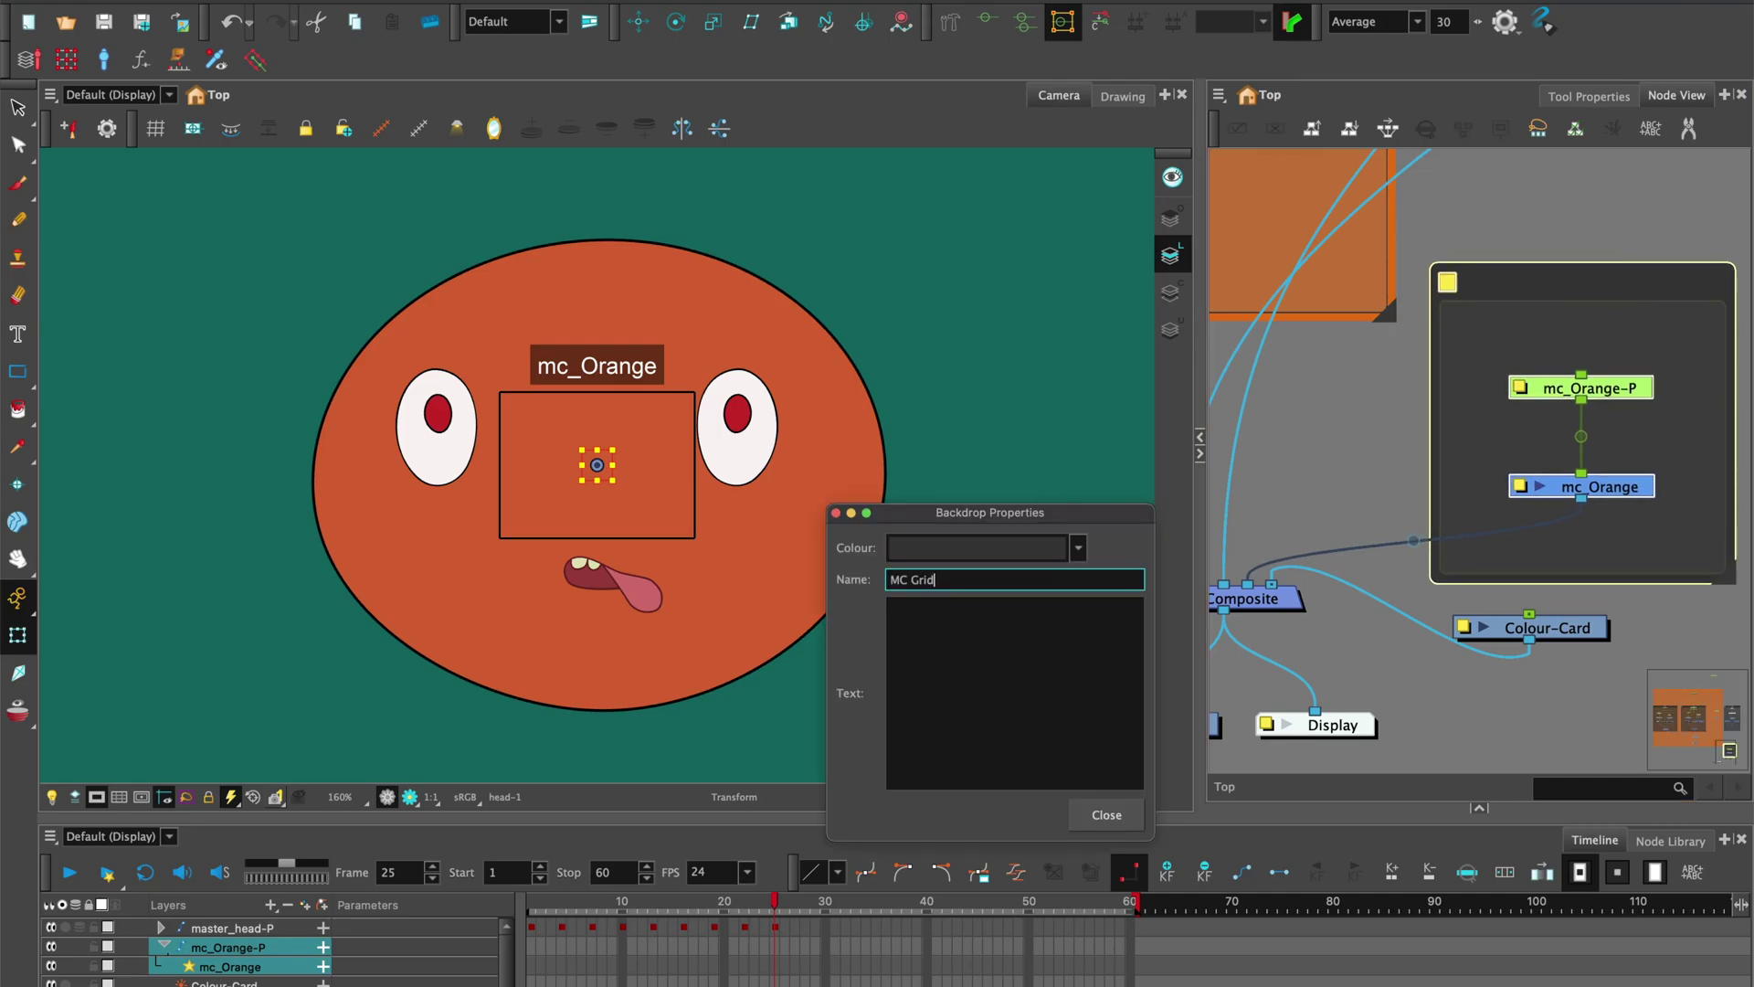
pyautogui.press('Return')
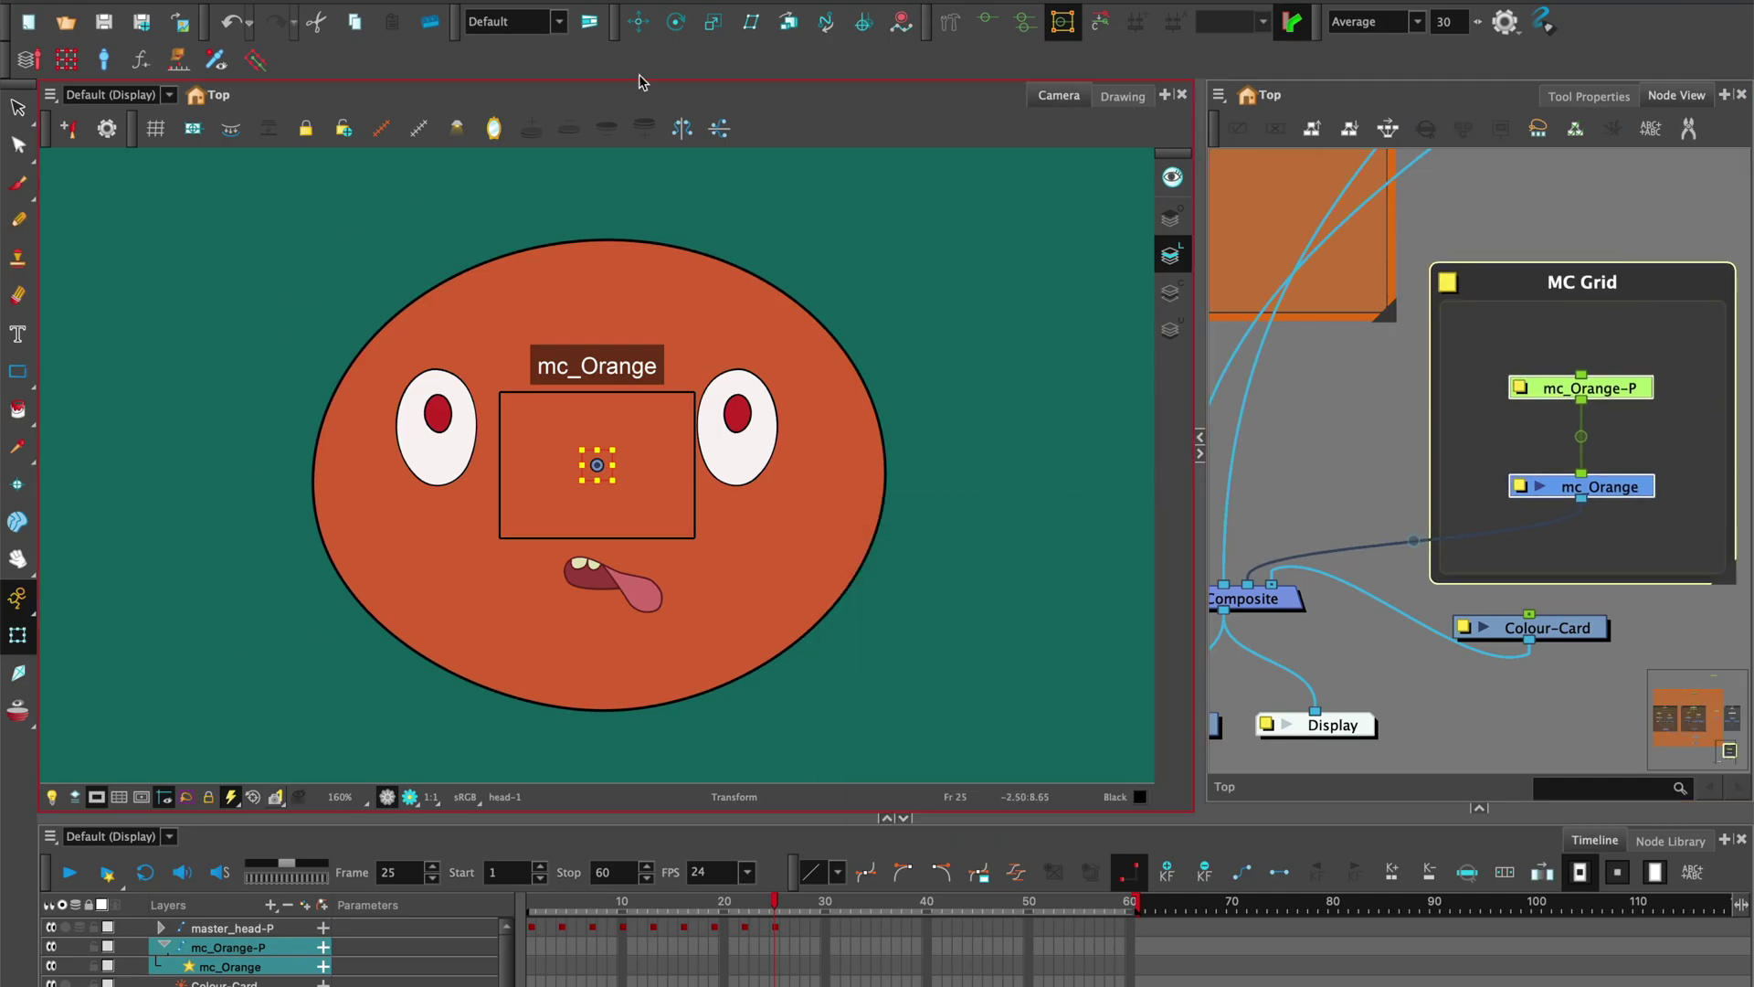
# Translate the mc_Orange controller widget off the face and place it centred above the head
pyautogui.click(635, 28)
pyautogui.moveTo(673, 470); pyautogui.dragTo(1079, 469)
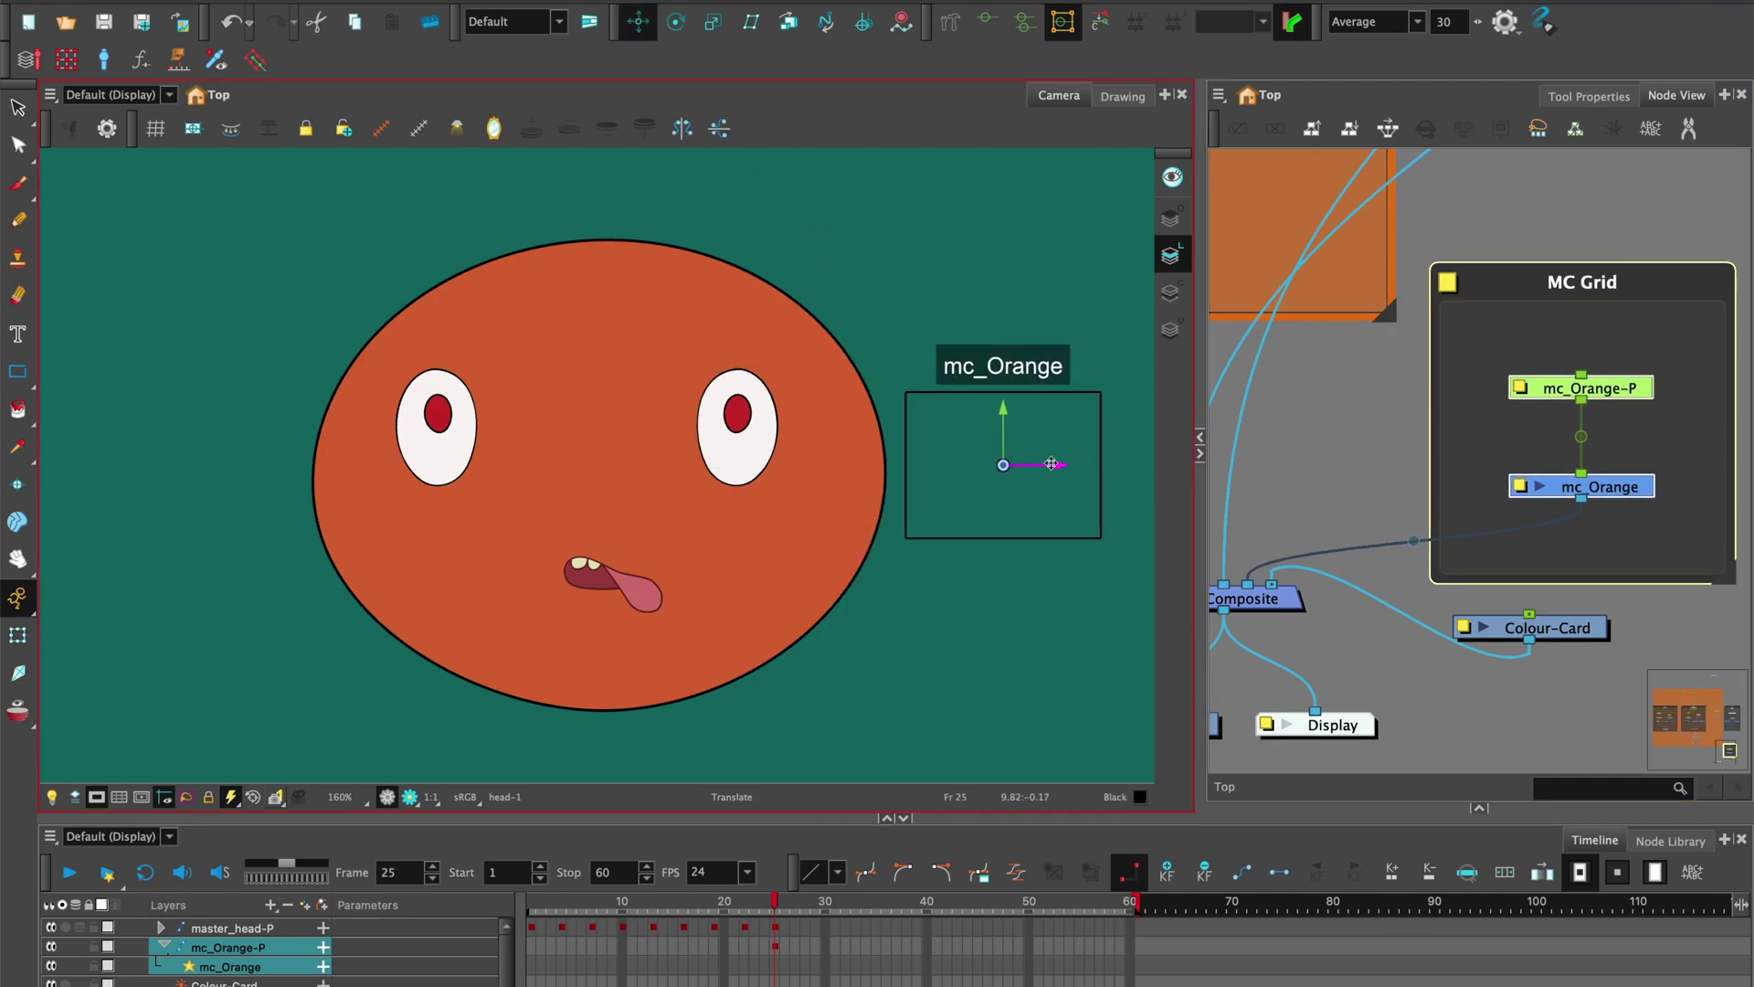
pyautogui.moveTo(794, 575); pyautogui.dragTo(793, 675)
pyautogui.moveTo(999, 517); pyautogui.dragTo(999, 222)
pyautogui.moveTo(1061, 275); pyautogui.dragTo(640, 284)
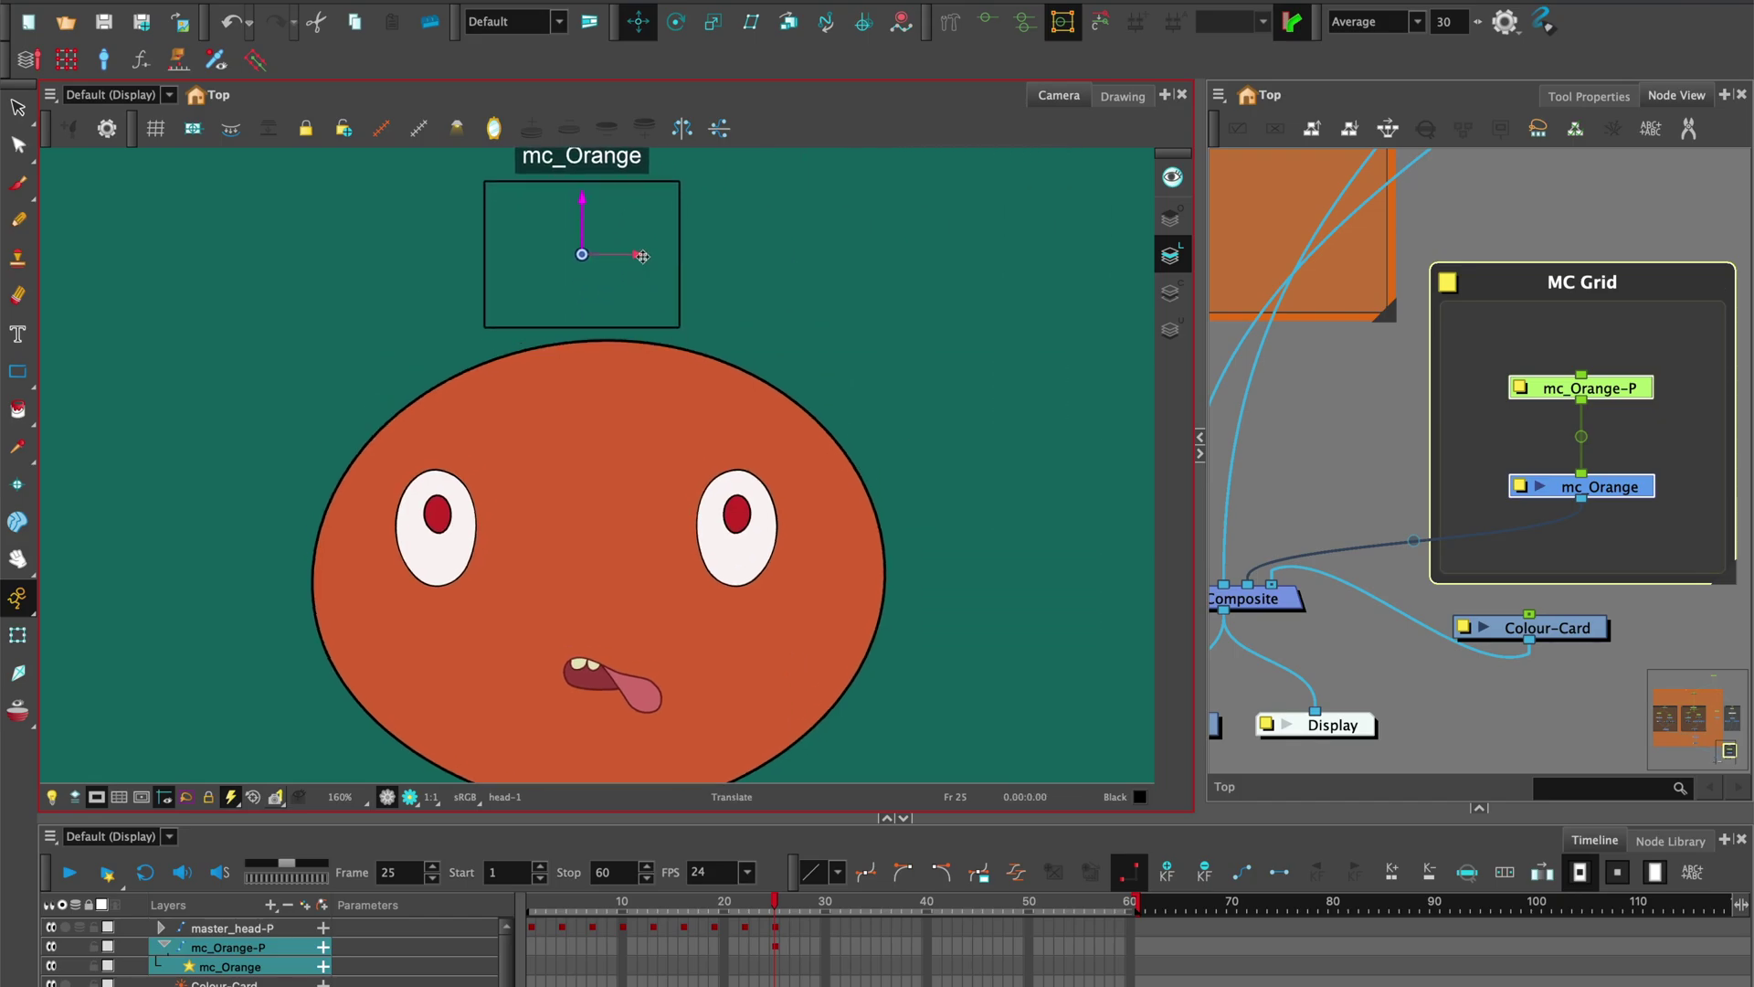
pyautogui.scroll(-3, 783, 403)
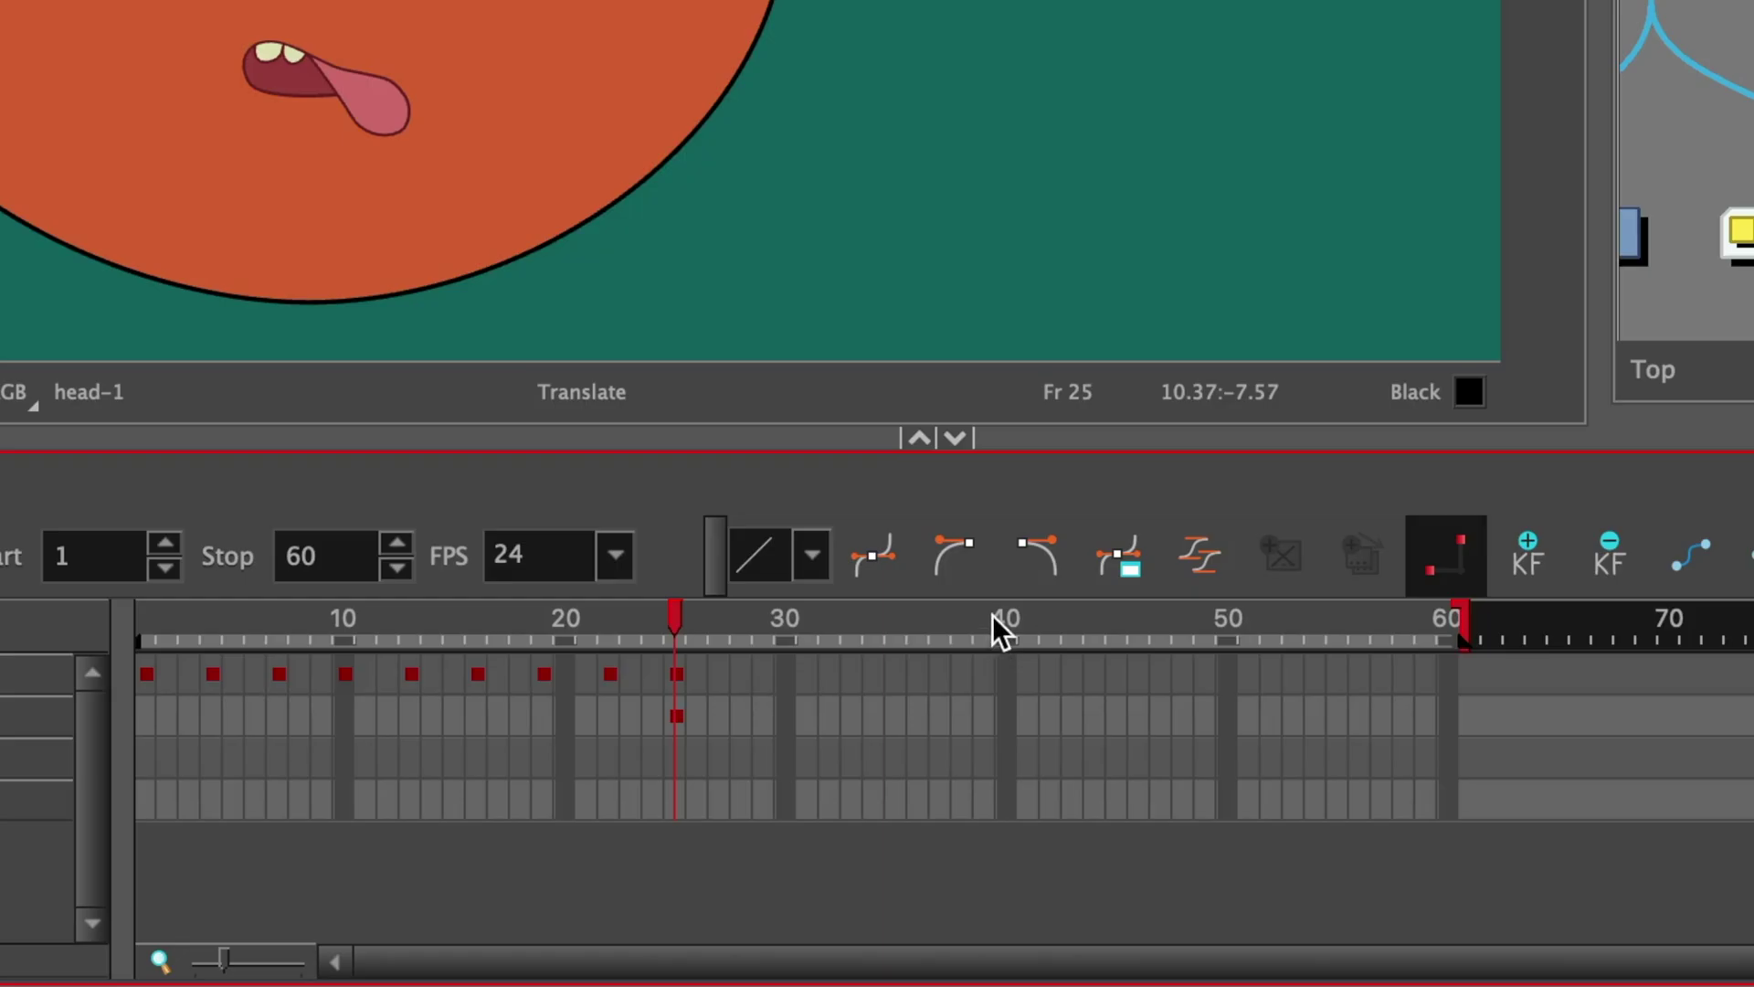
# On frame 40, select the mc_Orange node and move the controller's point slightly within its grid
pyautogui.click(921, 901)
pyautogui.click(927, 898)
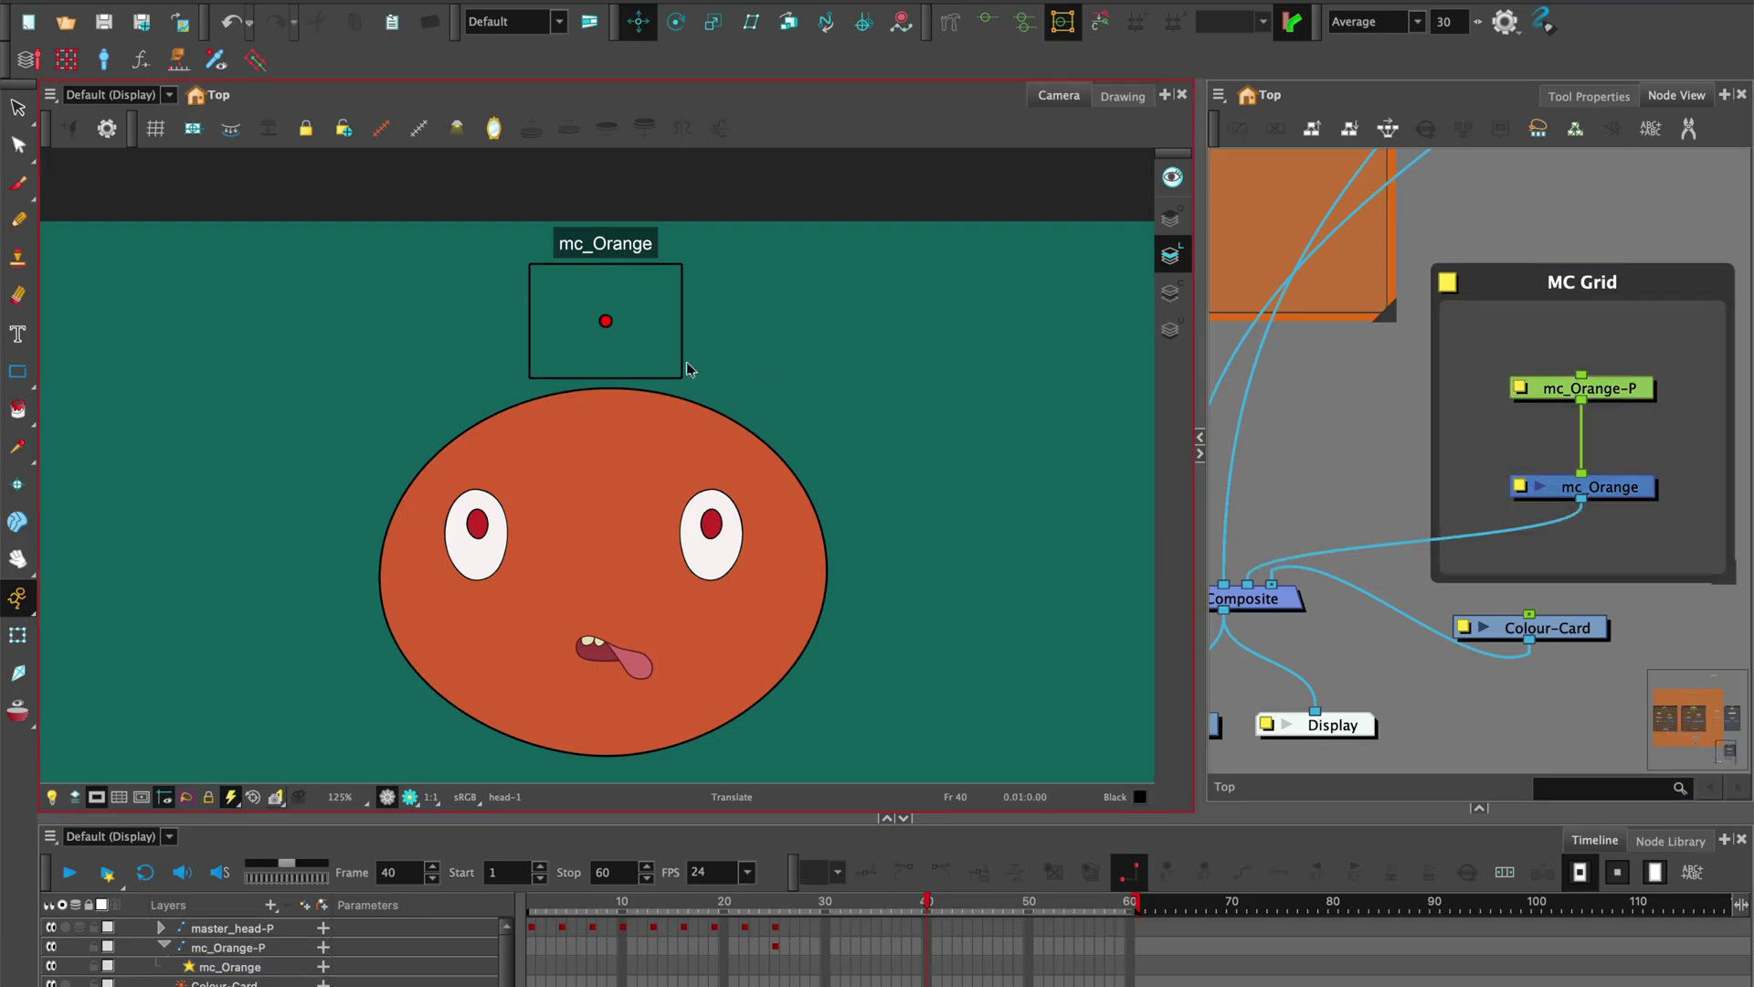
pyautogui.click(1599, 487)
pyautogui.moveTo(607, 321)
pyautogui.mouseDown()
pyautogui.moveTo(548, 315)
pyautogui.moveTo(662, 352)
pyautogui.moveTo(609, 314)
pyautogui.mouseUp()
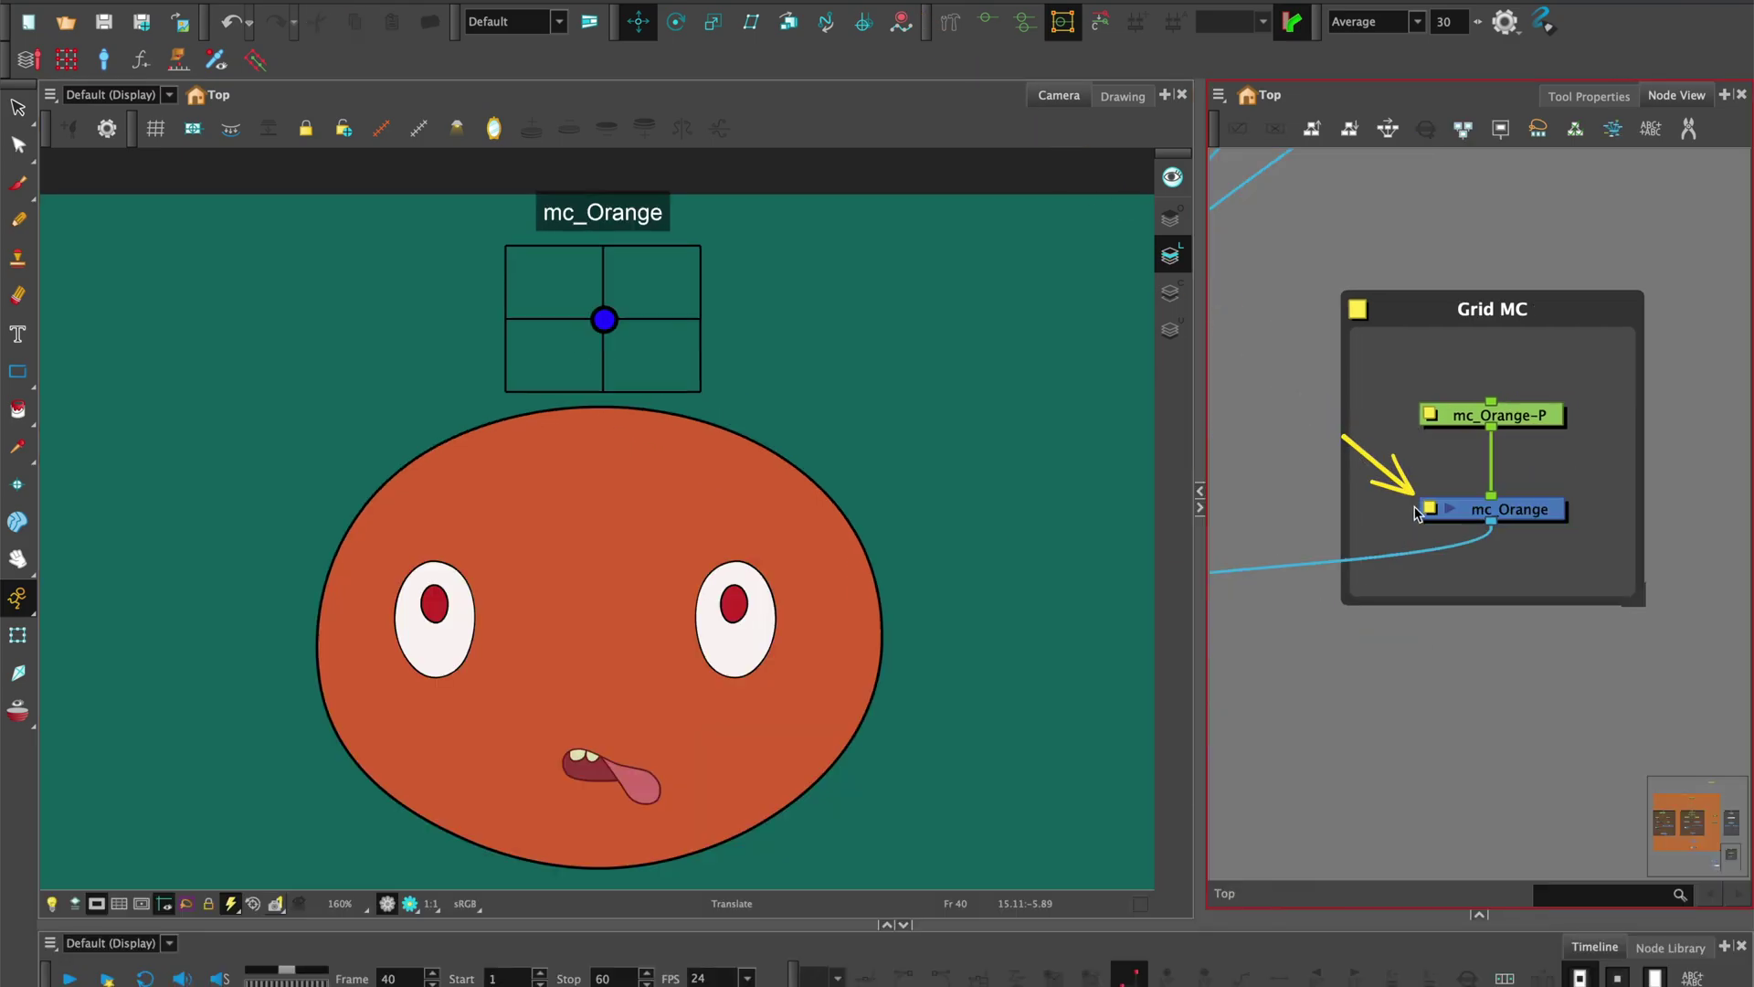
# In the mc_Orange node's layer properties, turn off show_grid_lines and show_limits
pyautogui.click(1431, 509)
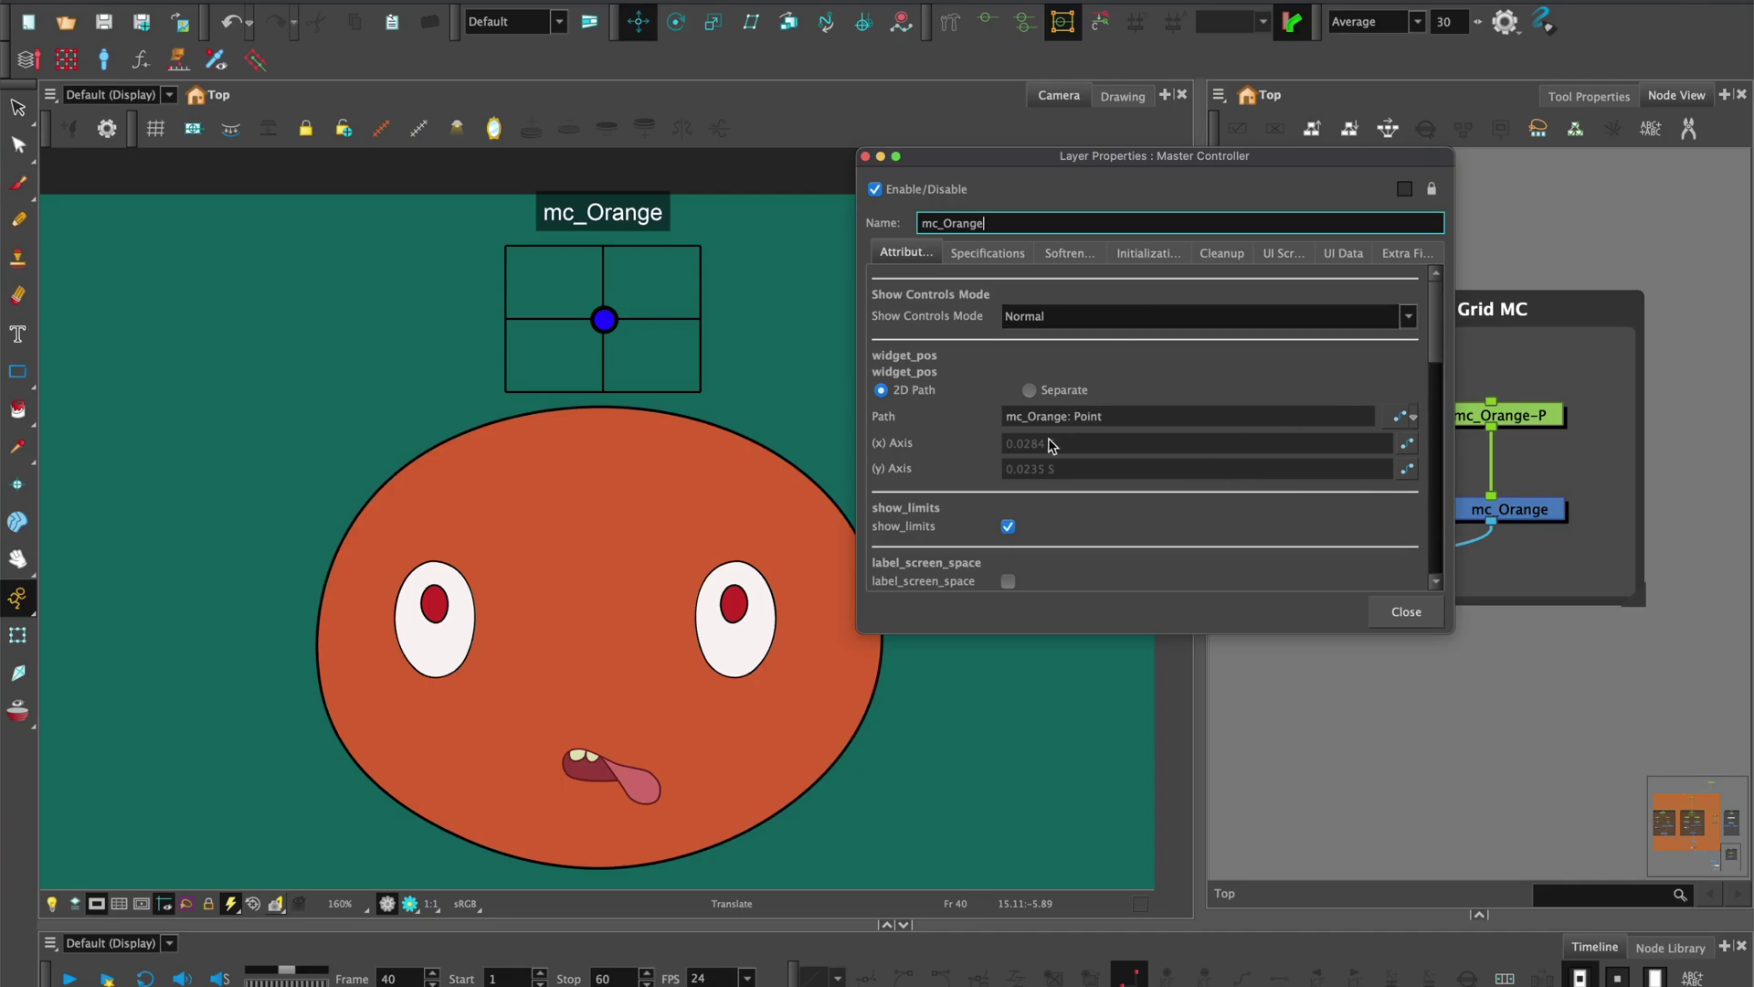
pyautogui.scroll(-3, 1437, 365)
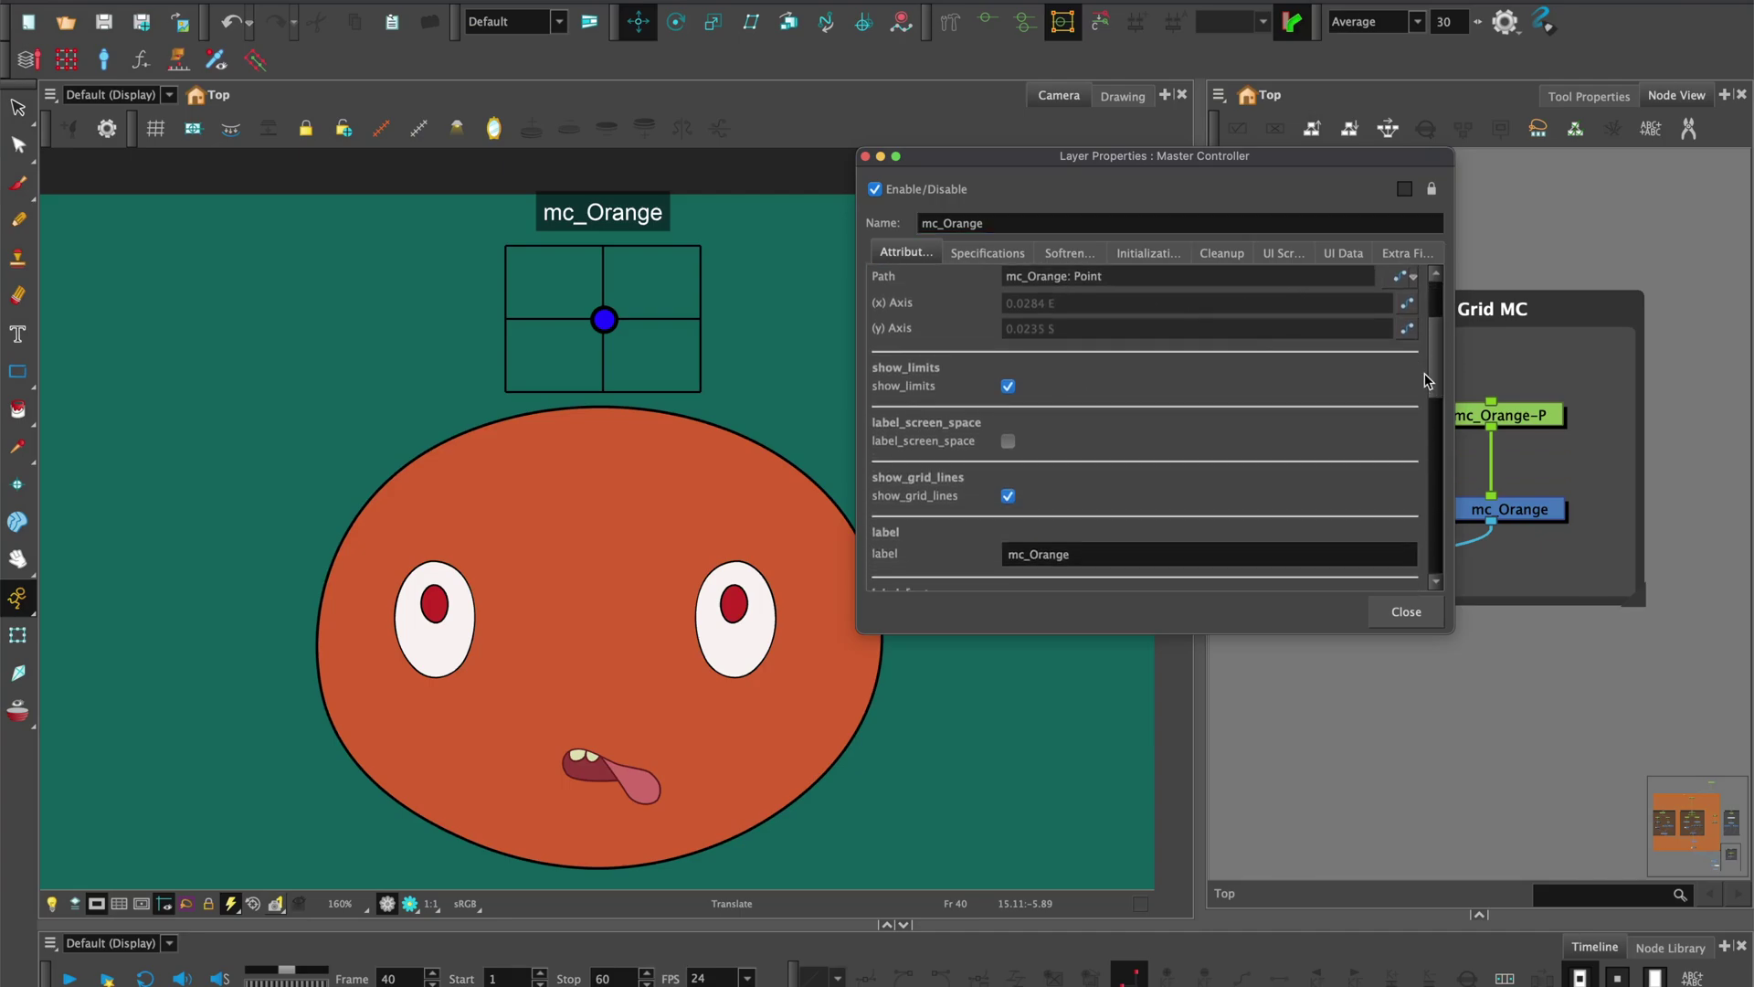
pyautogui.click(1008, 496)
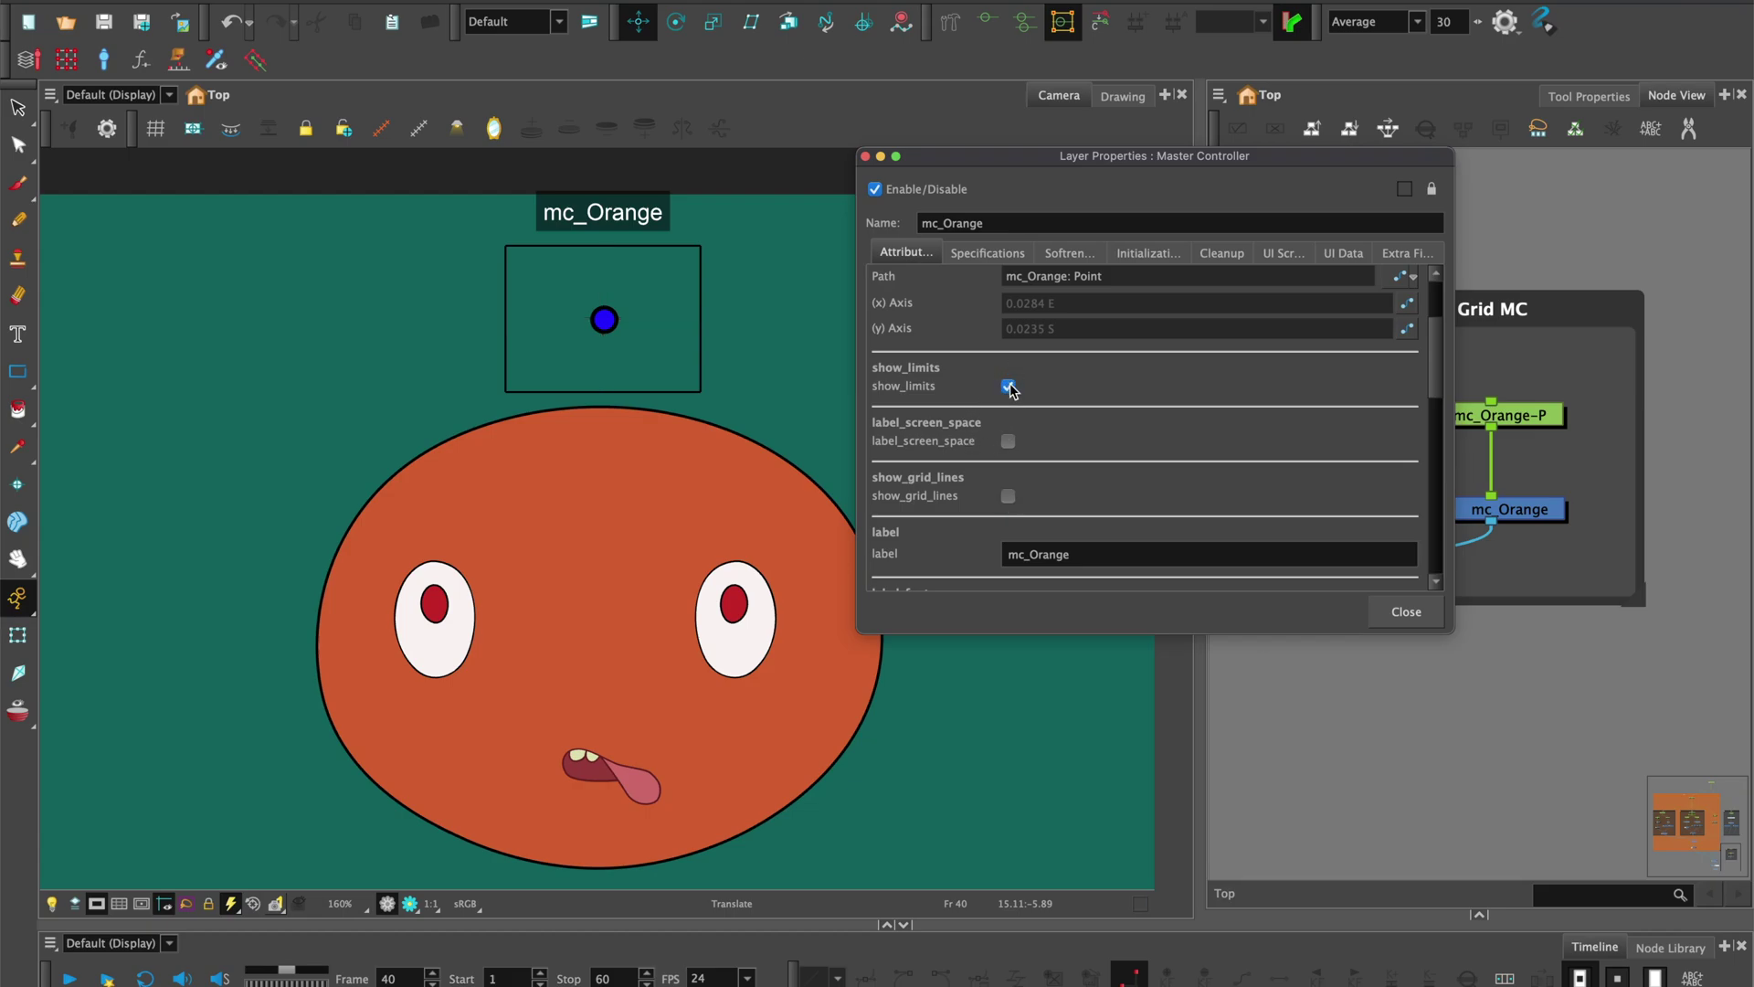
pyautogui.click(1009, 387)
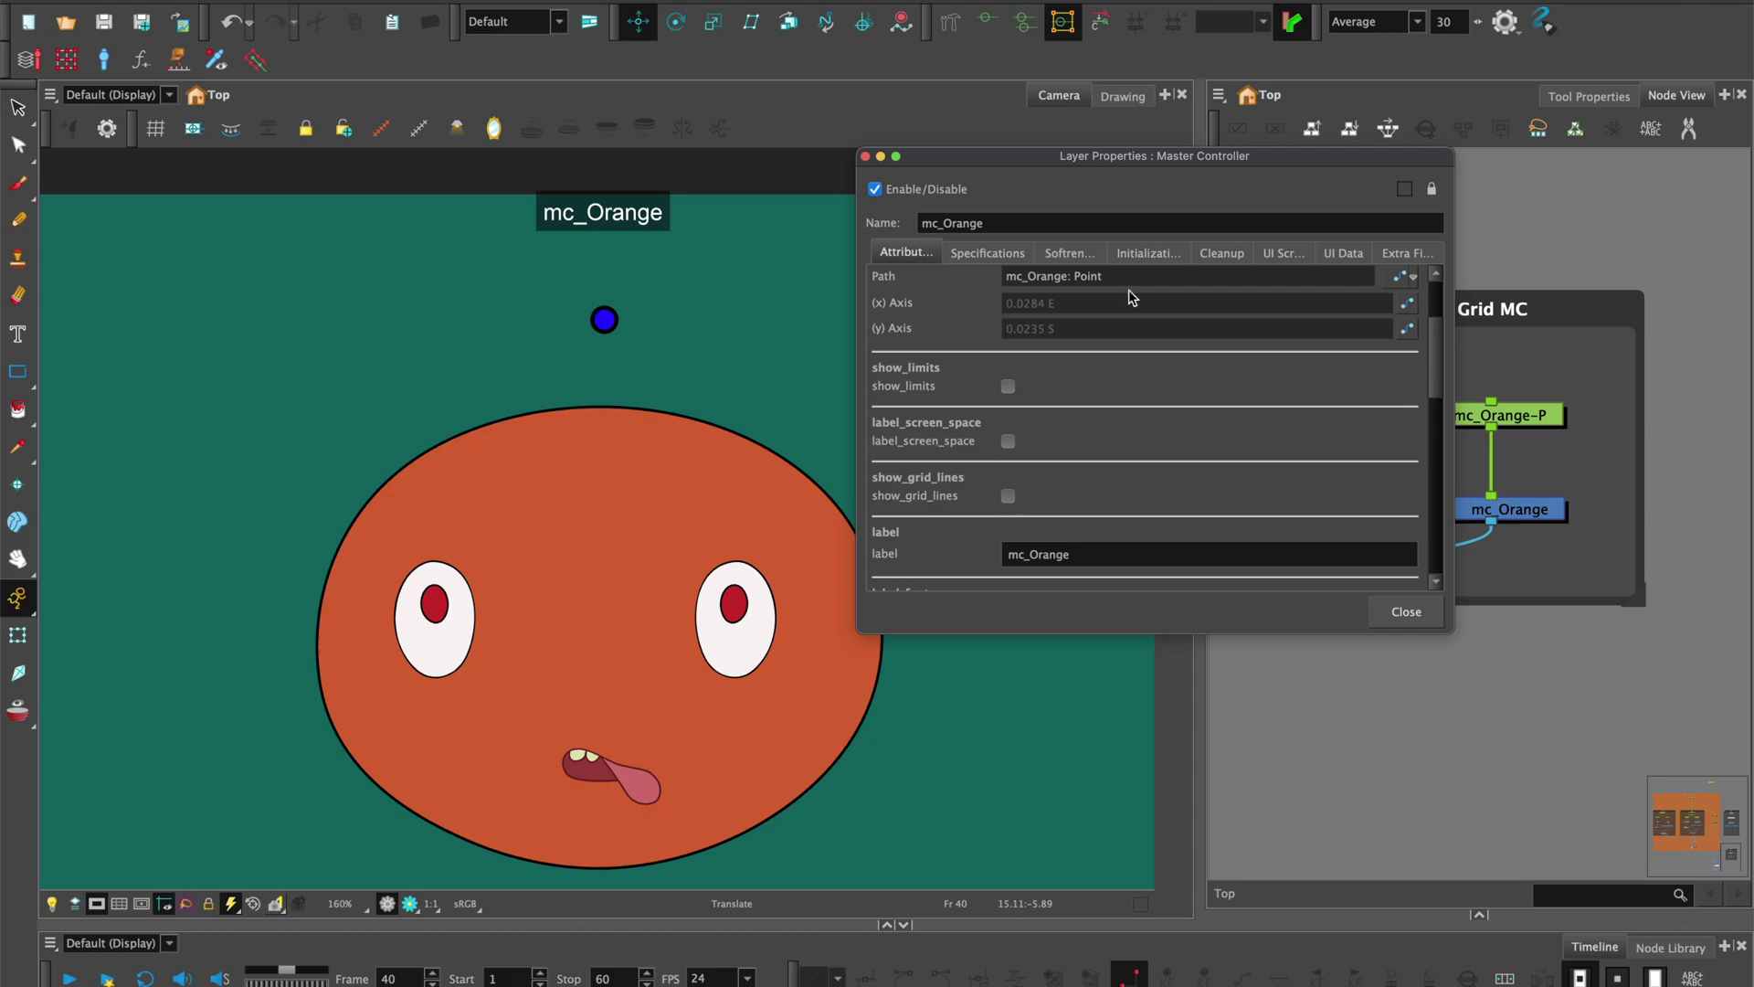
pyautogui.moveTo(1312, 155); pyautogui.dragTo(1319, 117)
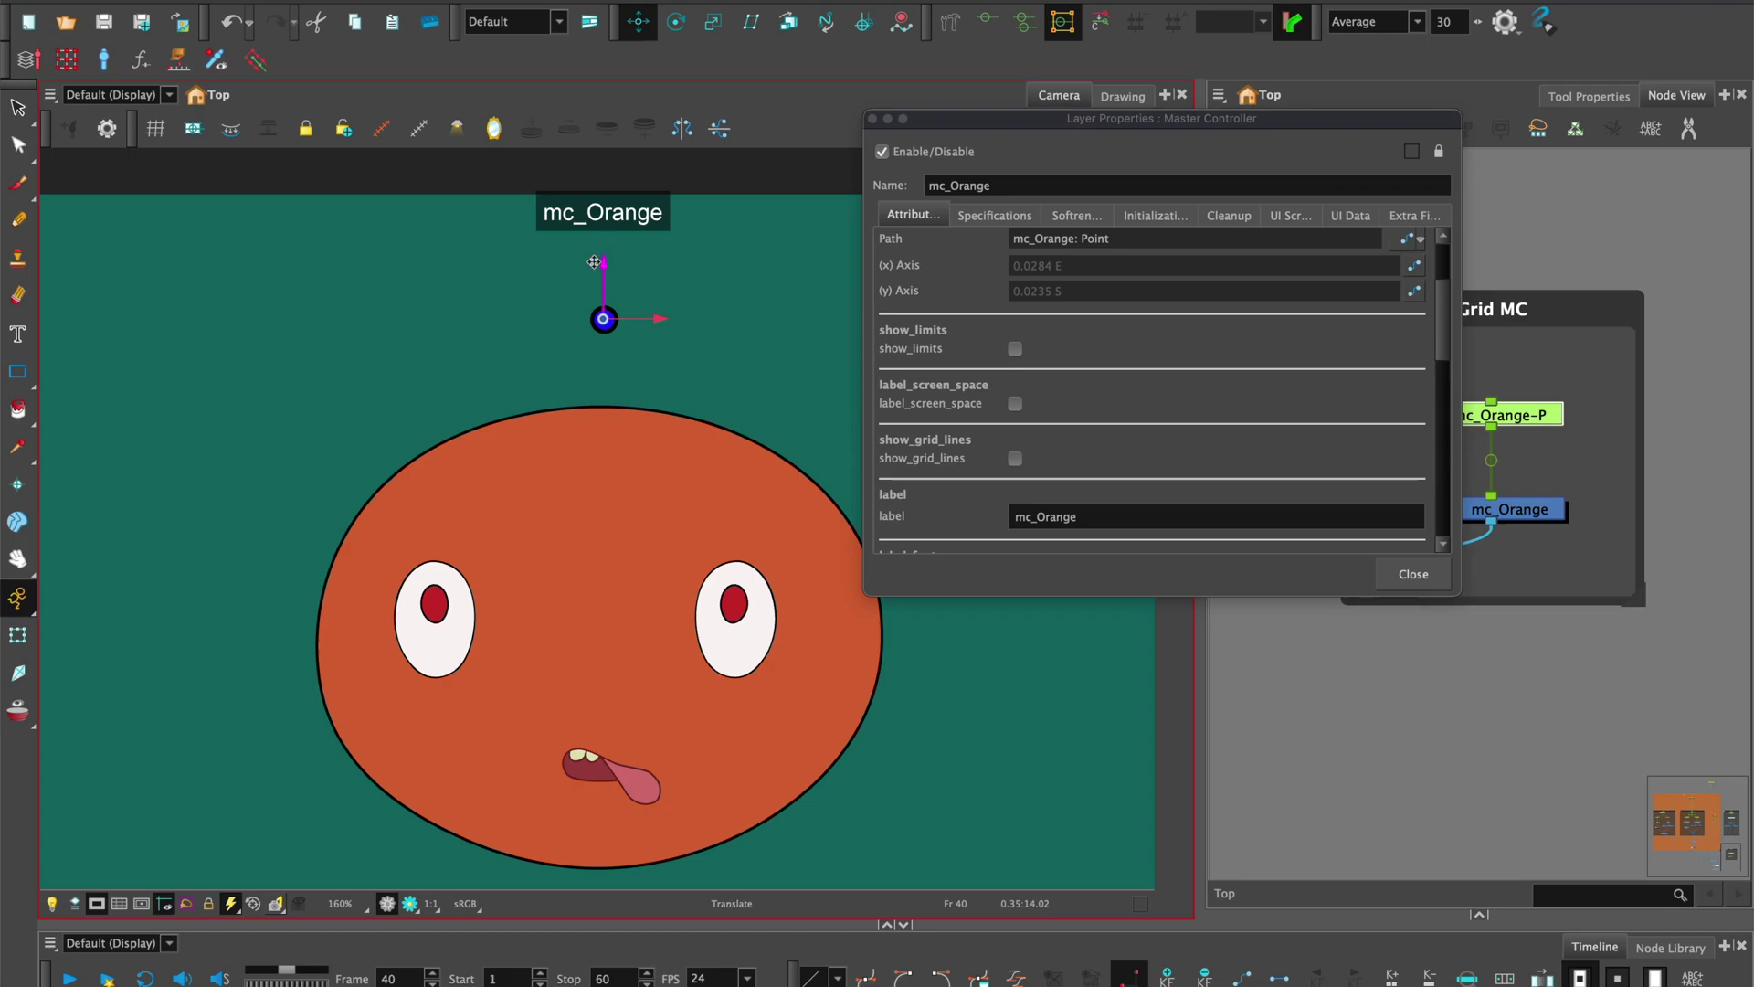
# Move the mc_Orange controller widget and its point down onto the face, and turn show_limits and show_grid_lines back on
pyautogui.moveTo(604, 320); pyautogui.dragTo(604, 642)
pyautogui.moveTo(1255, 120); pyautogui.dragTo(1452, 24)
pyautogui.moveTo(604, 641); pyautogui.dragTo(671, 685)
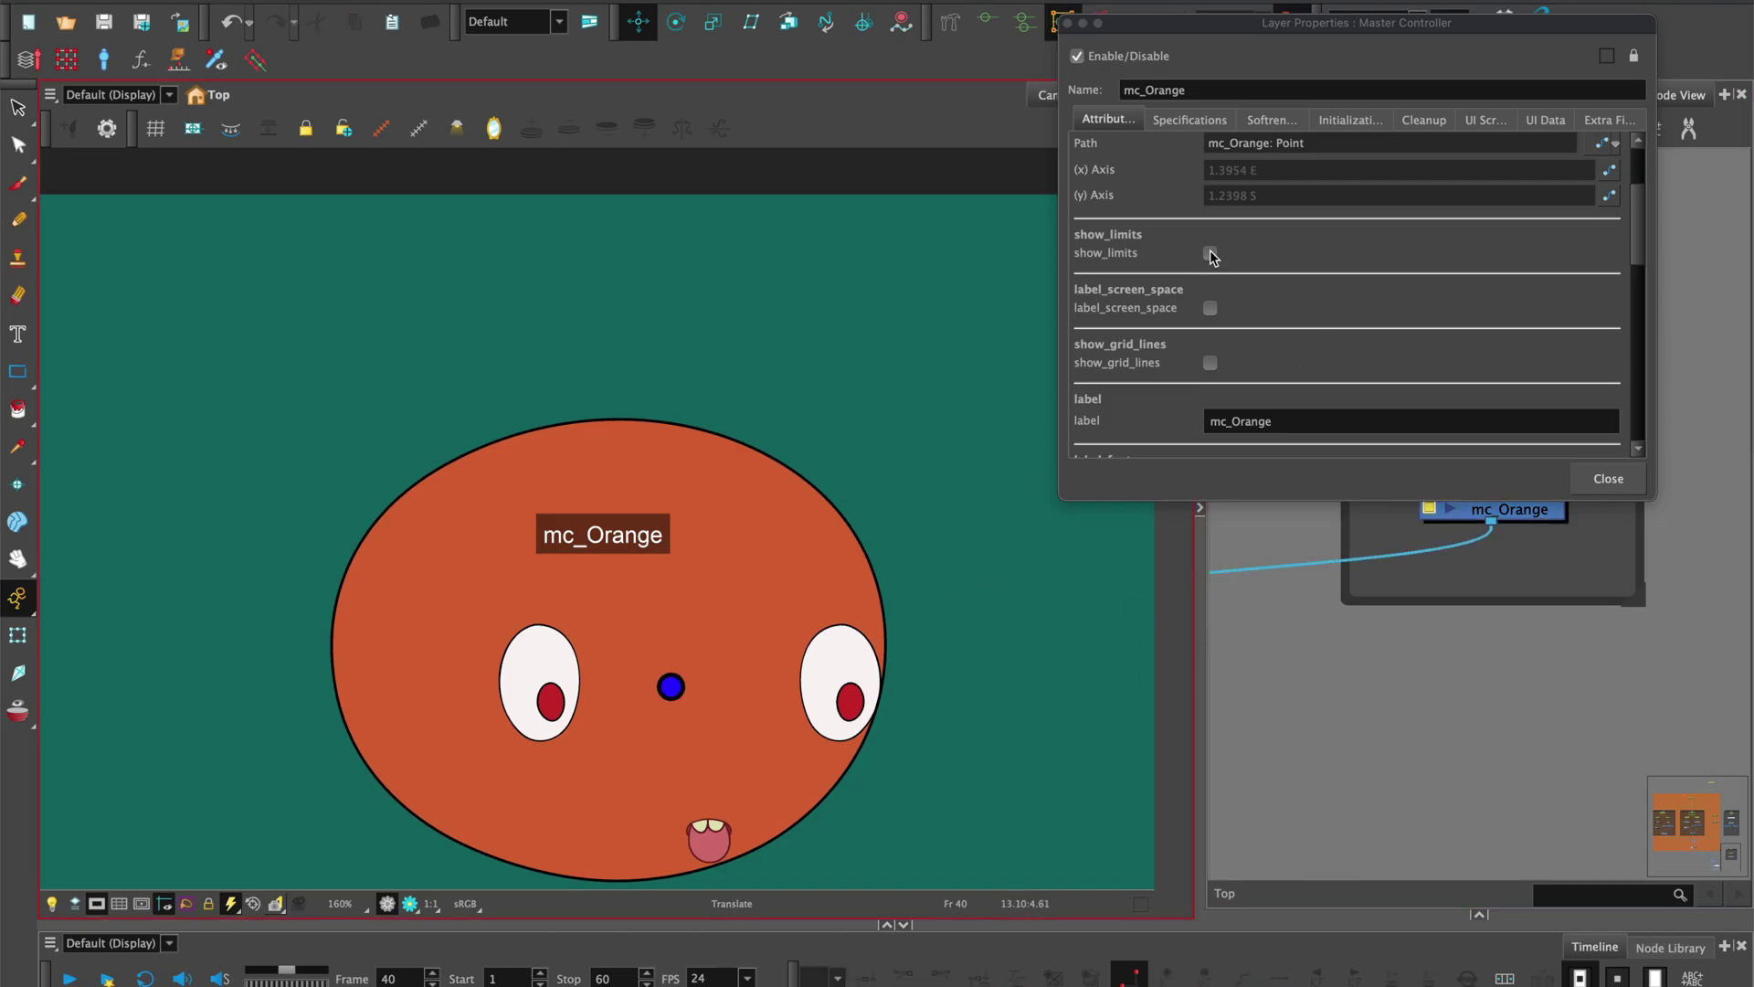
pyautogui.click(1210, 252)
pyautogui.click(1210, 362)
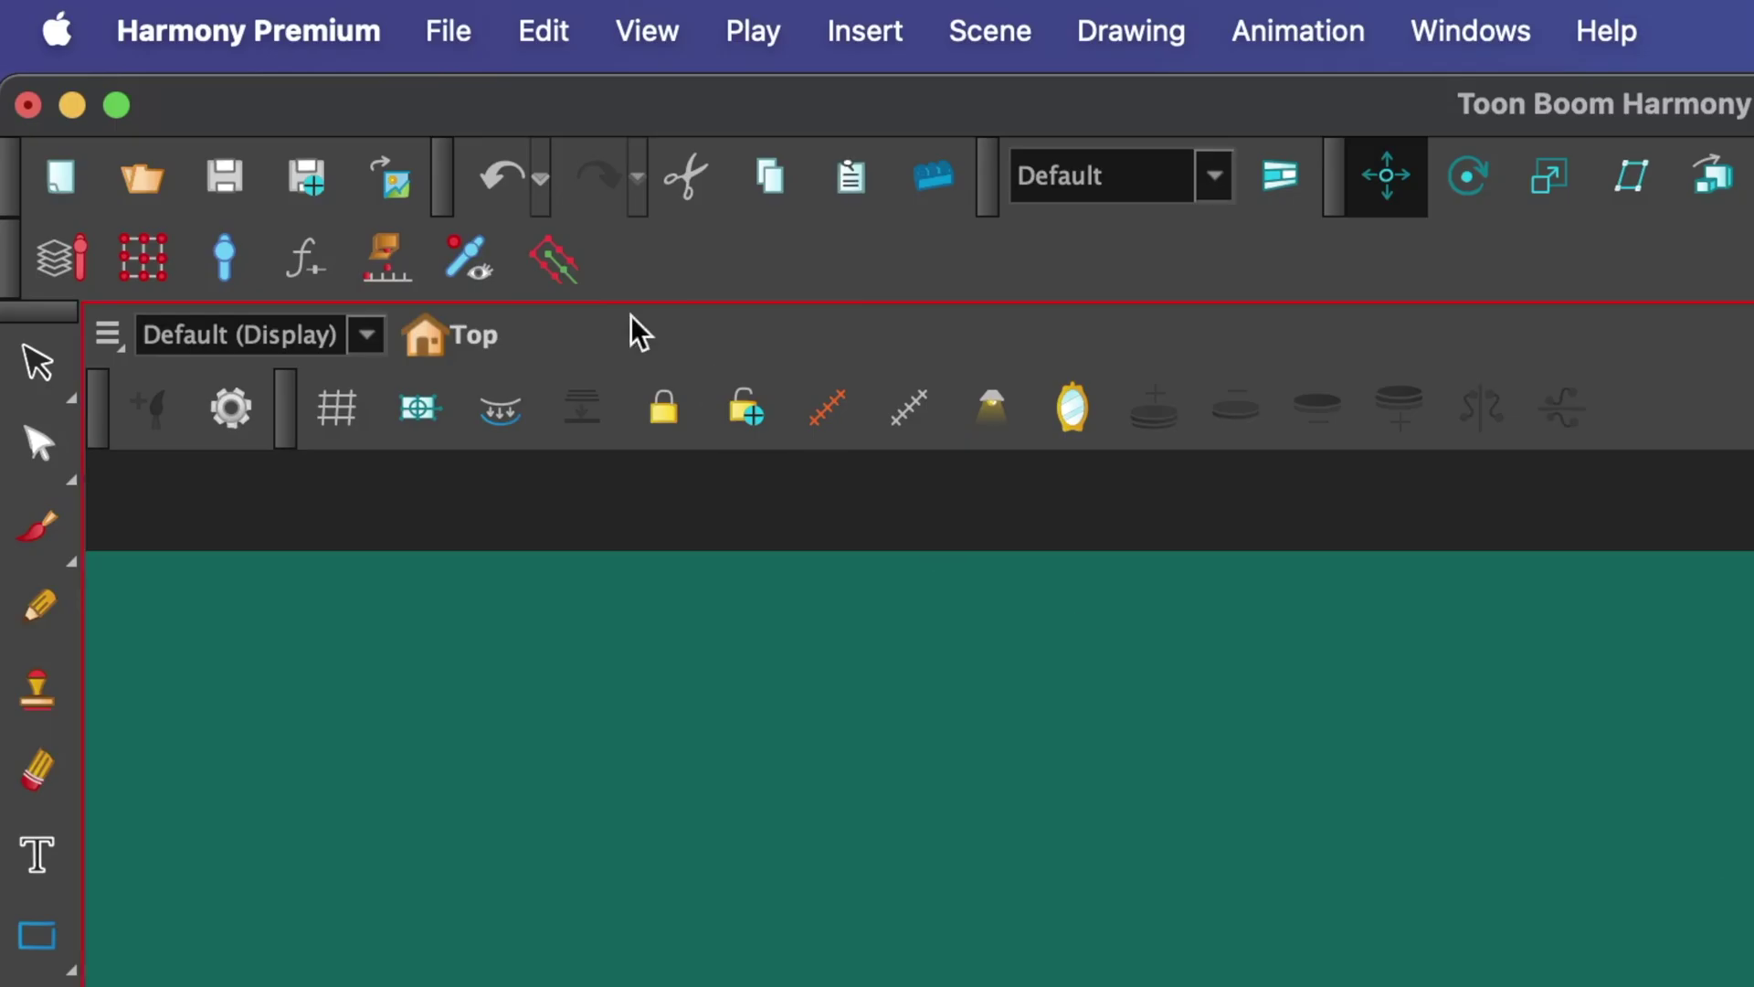
# Save a copy of the scene on the Desktop under the name Face_1F
pyautogui.click(455, 30)
pyautogui.click(520, 375)
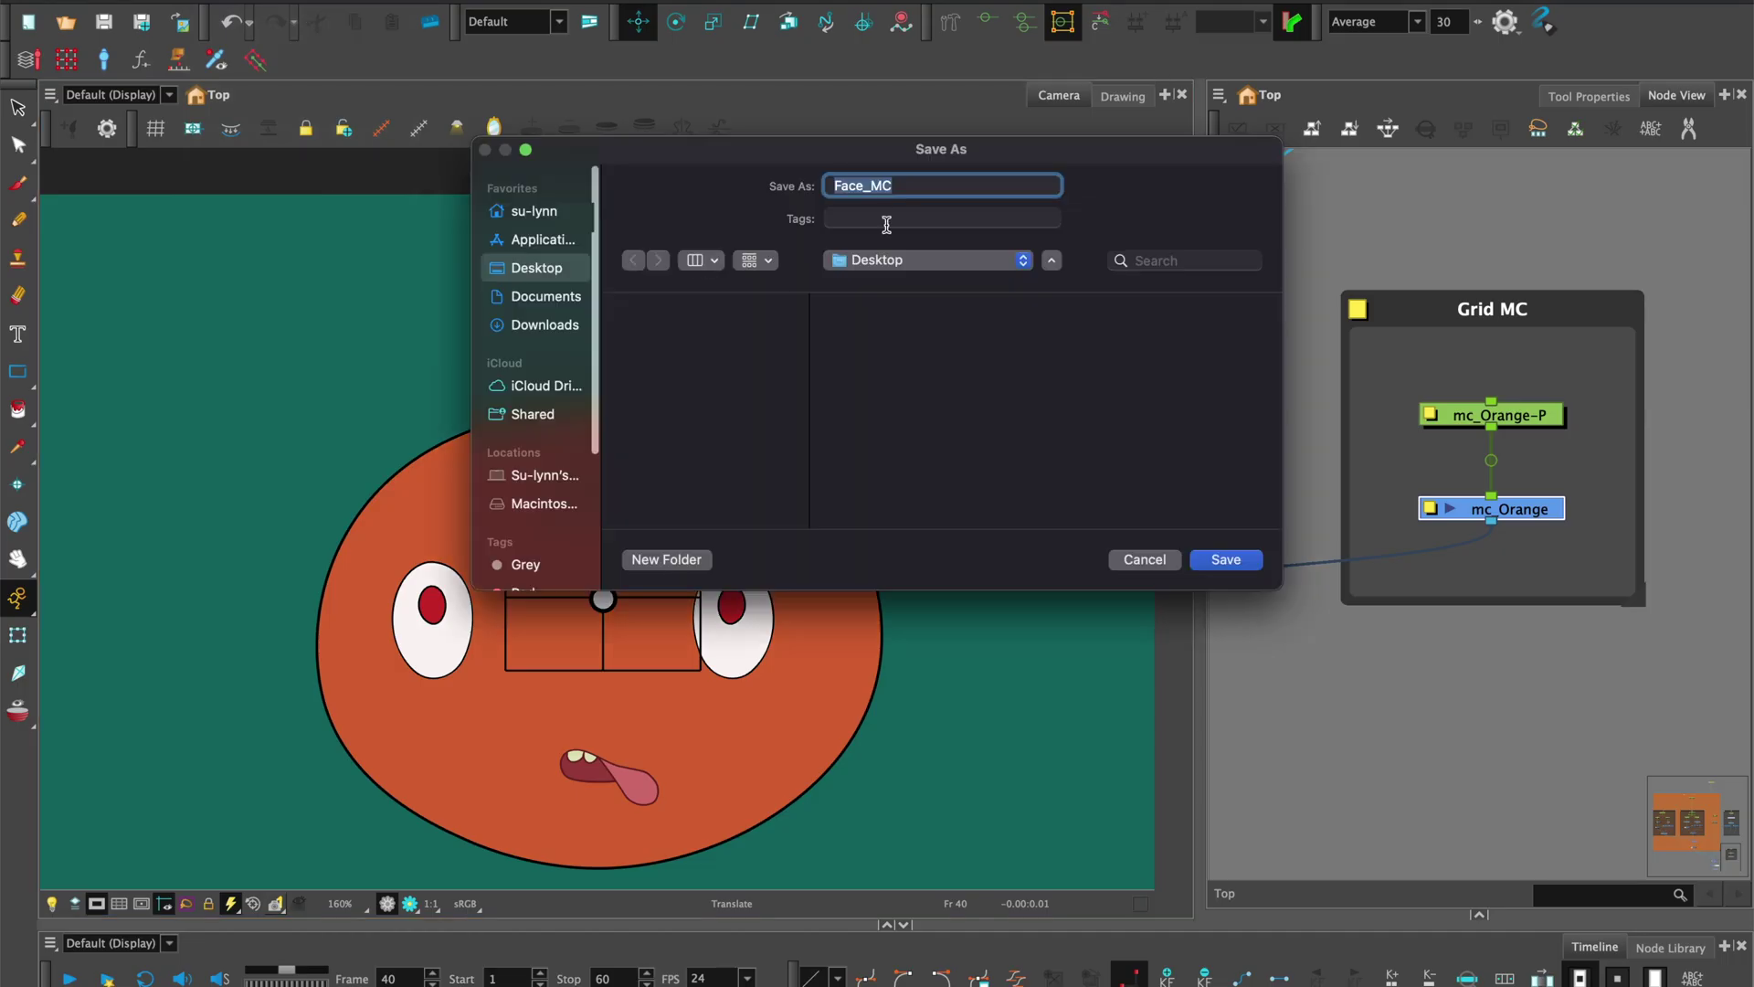
pyautogui.click(902, 187)
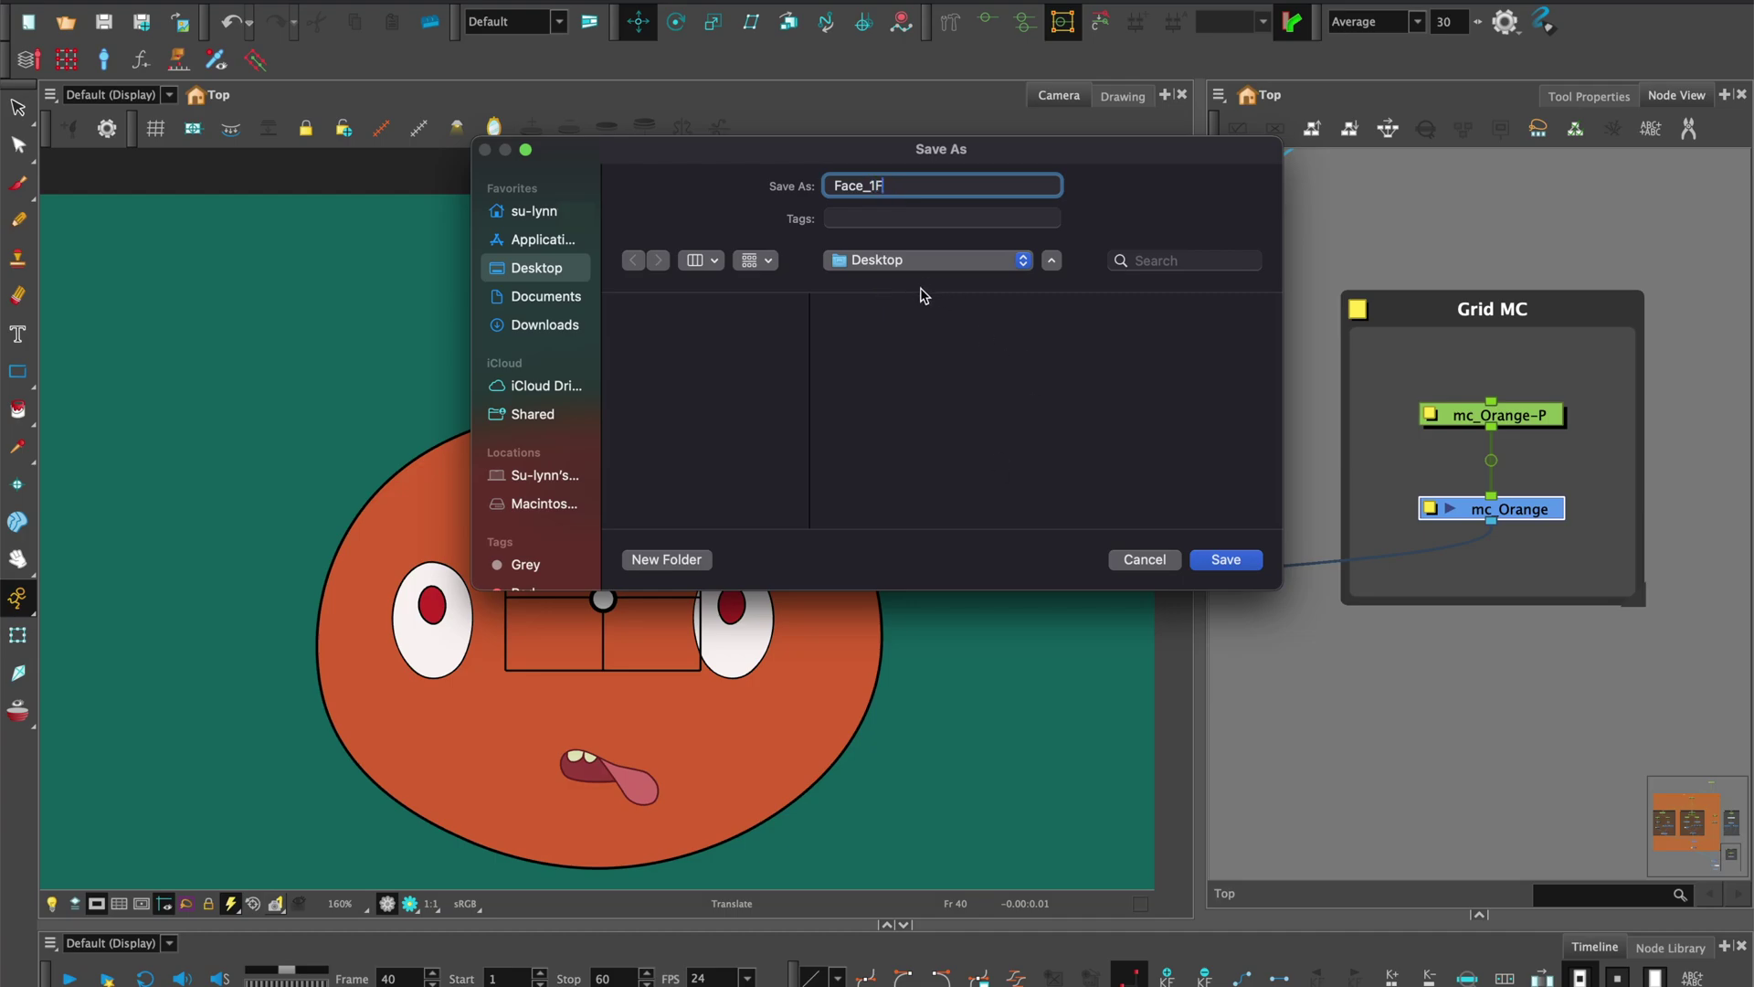
pyautogui.click(1246, 560)
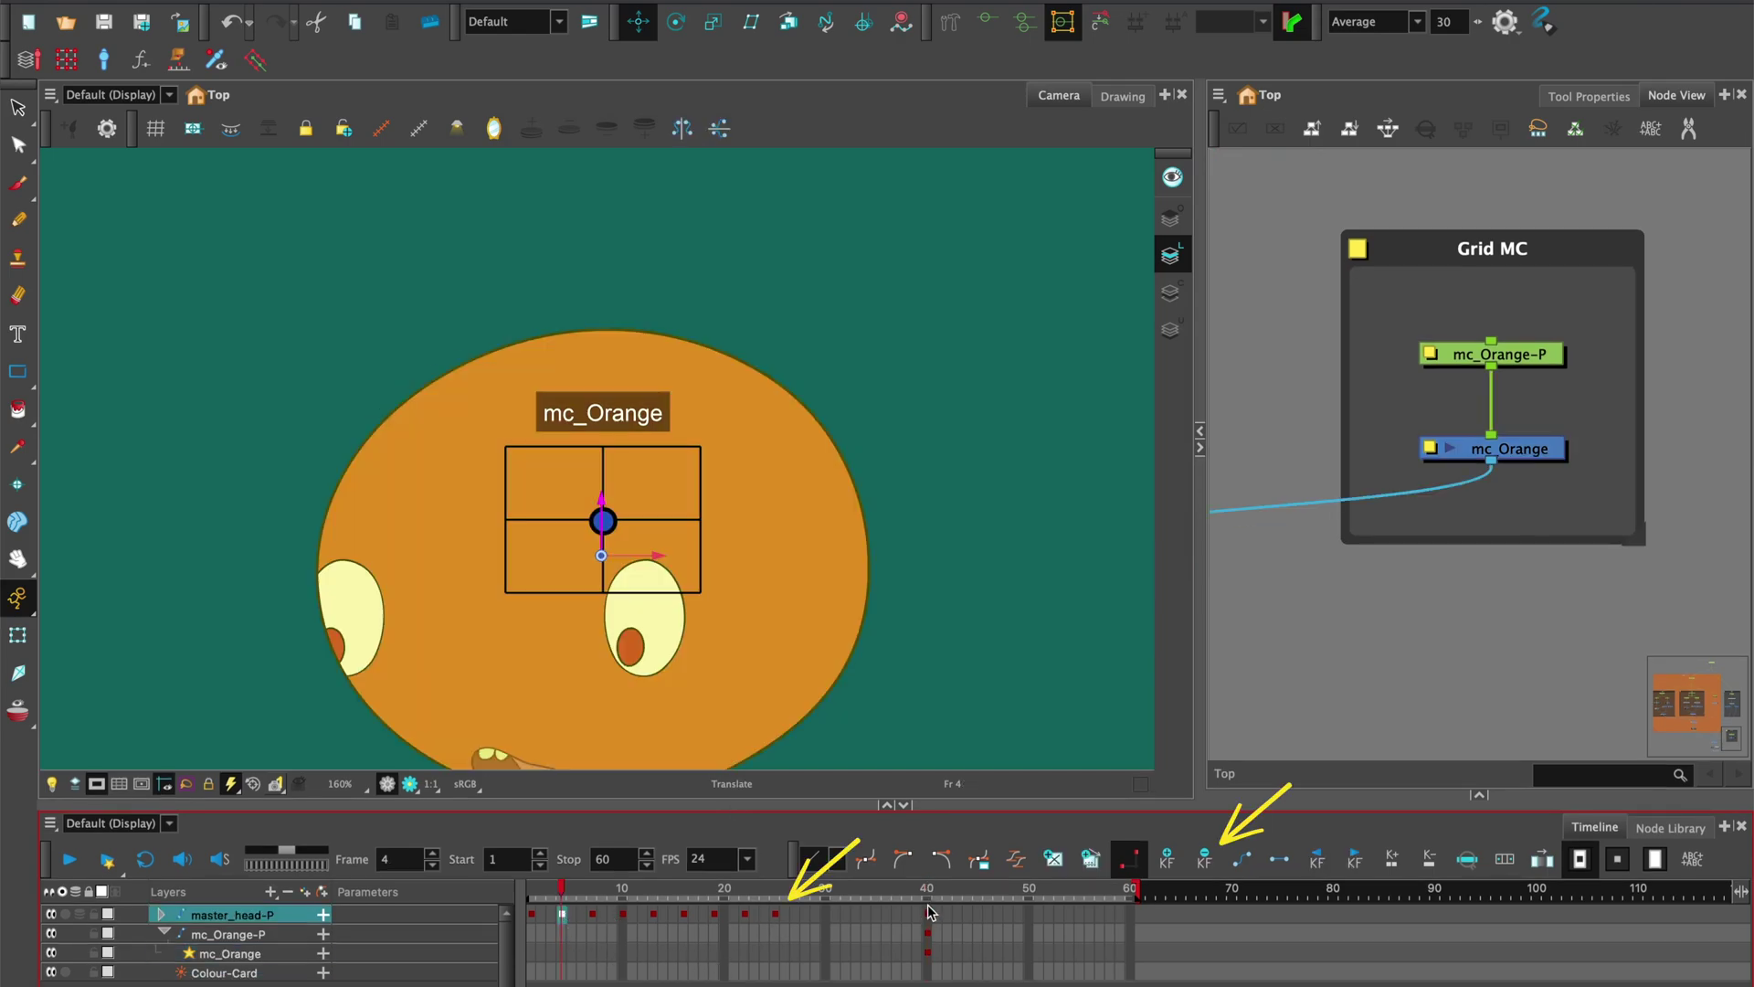
# Delete all keyframes after frame 1 on the master_head-P, mc_Orange-P and mc_Orange layers
pyautogui.keyDown('shift'); pyautogui.click(928, 911); pyautogui.keyUp('shift')
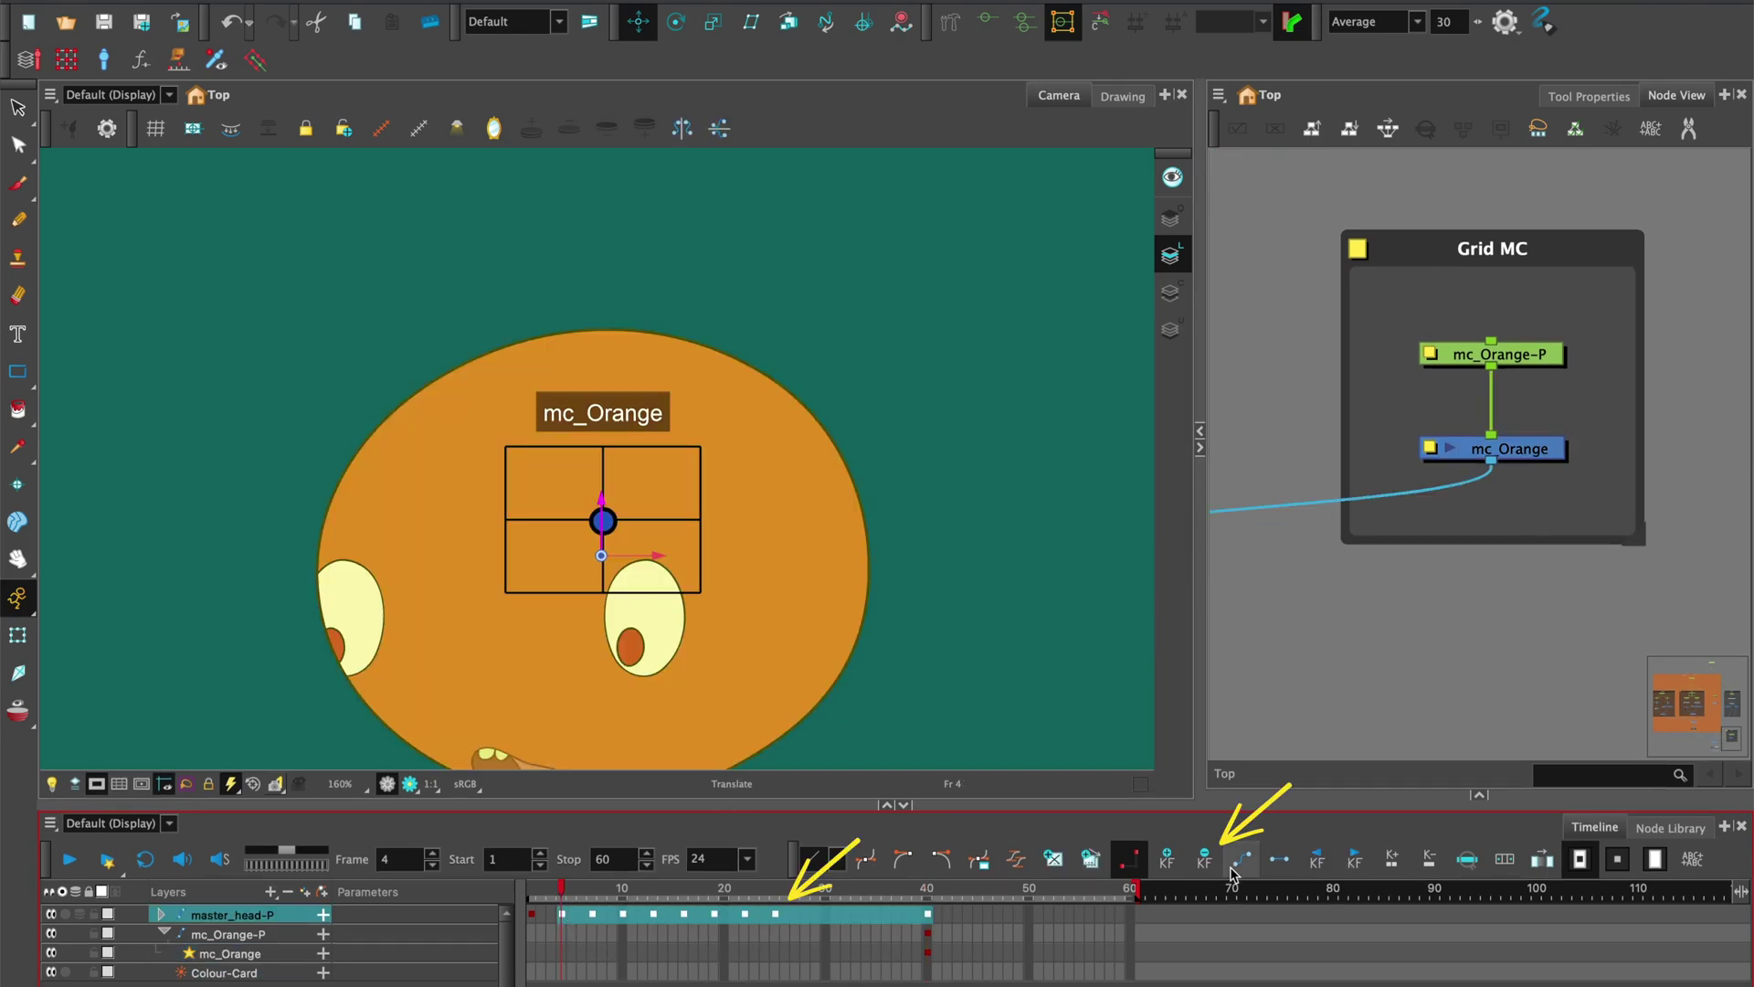
pyautogui.click(1204, 859)
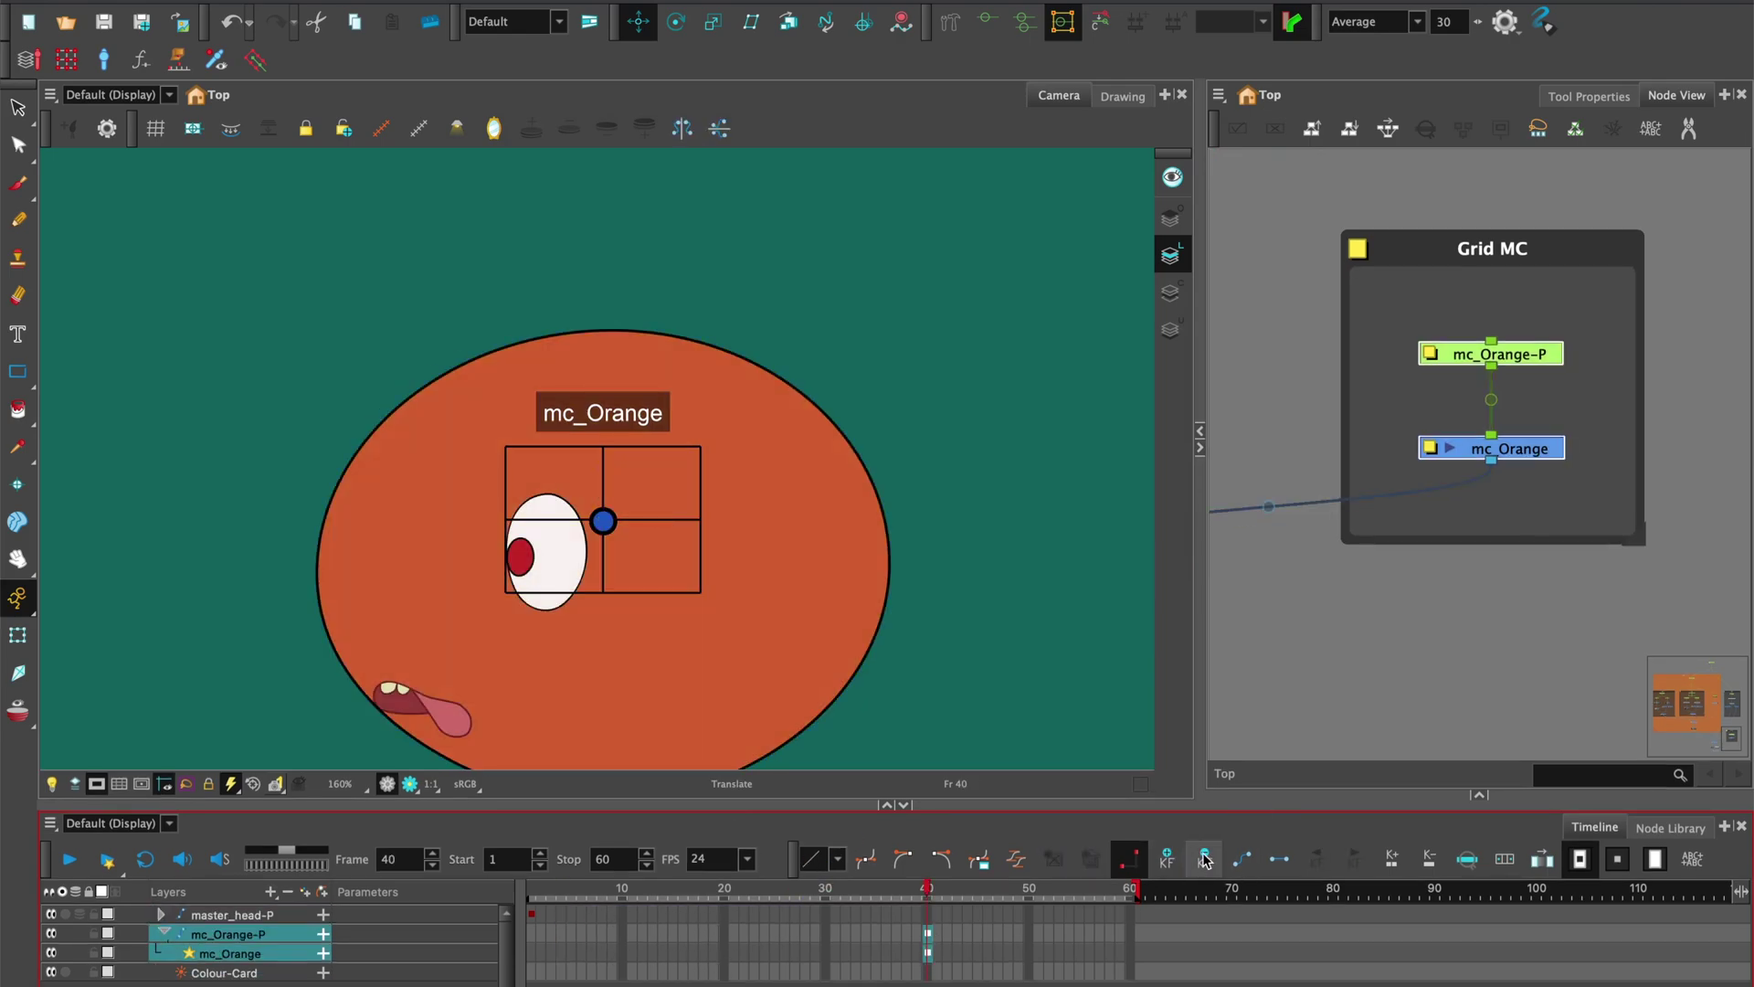
pyautogui.click(1204, 860)
pyautogui.click(536, 890)
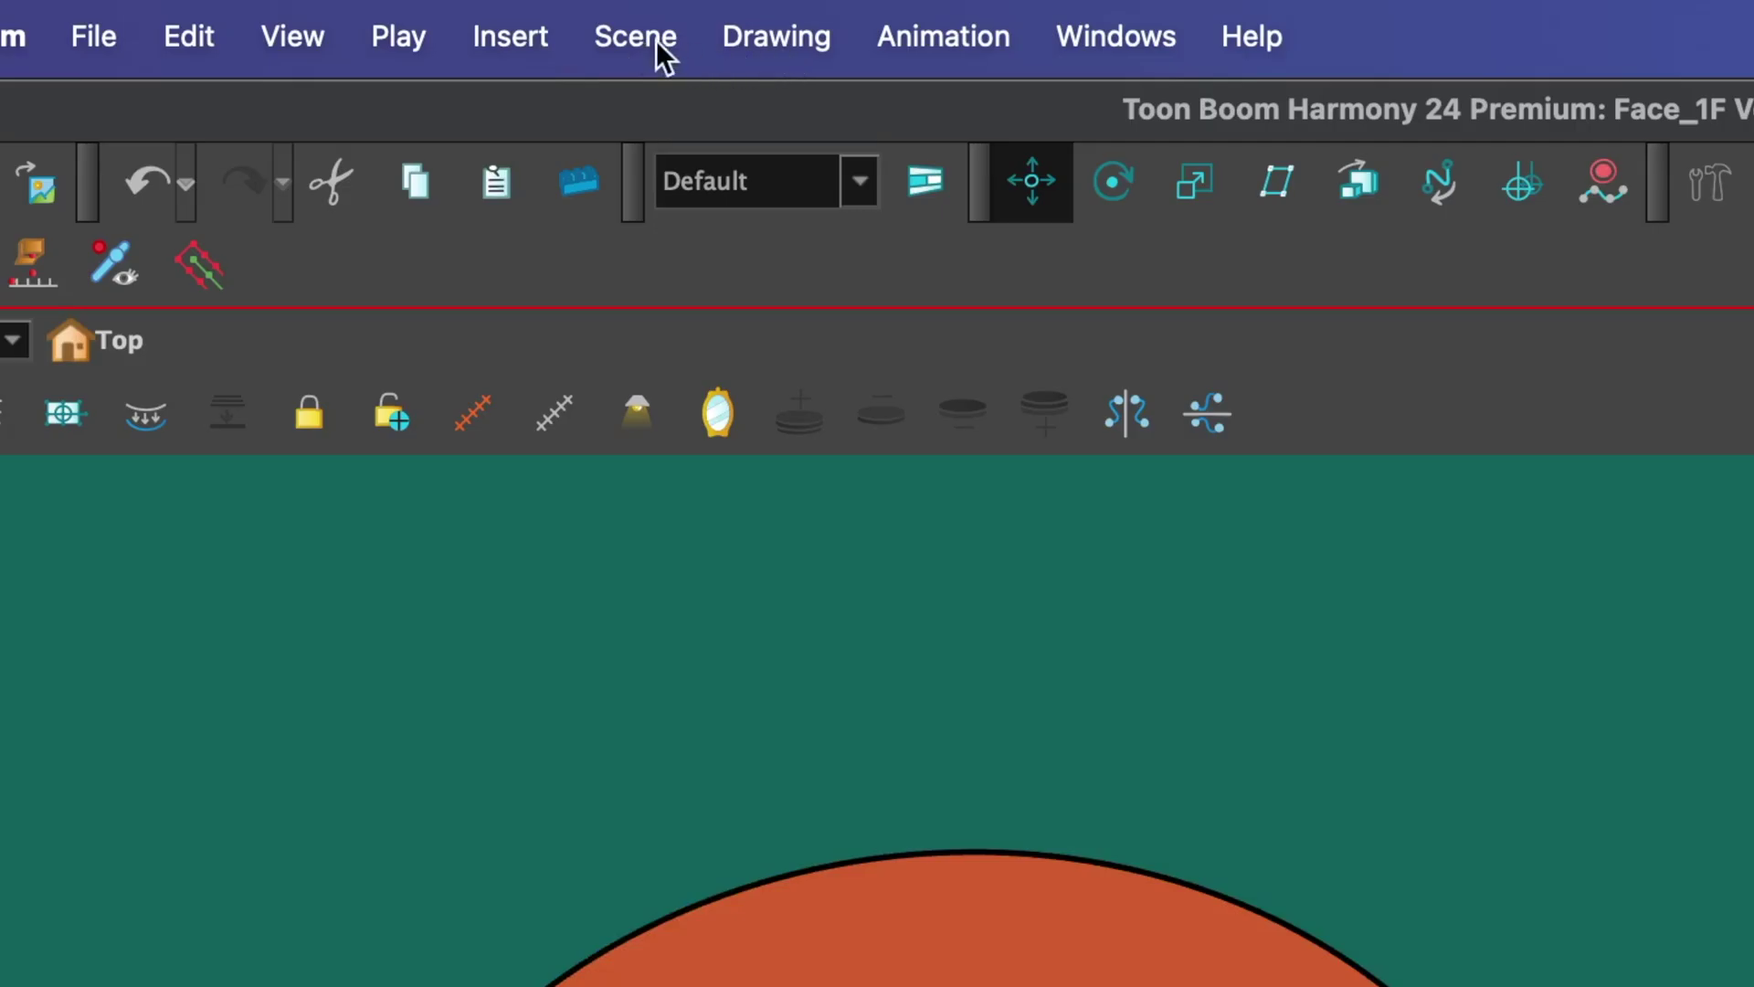
# Set the scene length to 1 frame
pyautogui.click(656, 48)
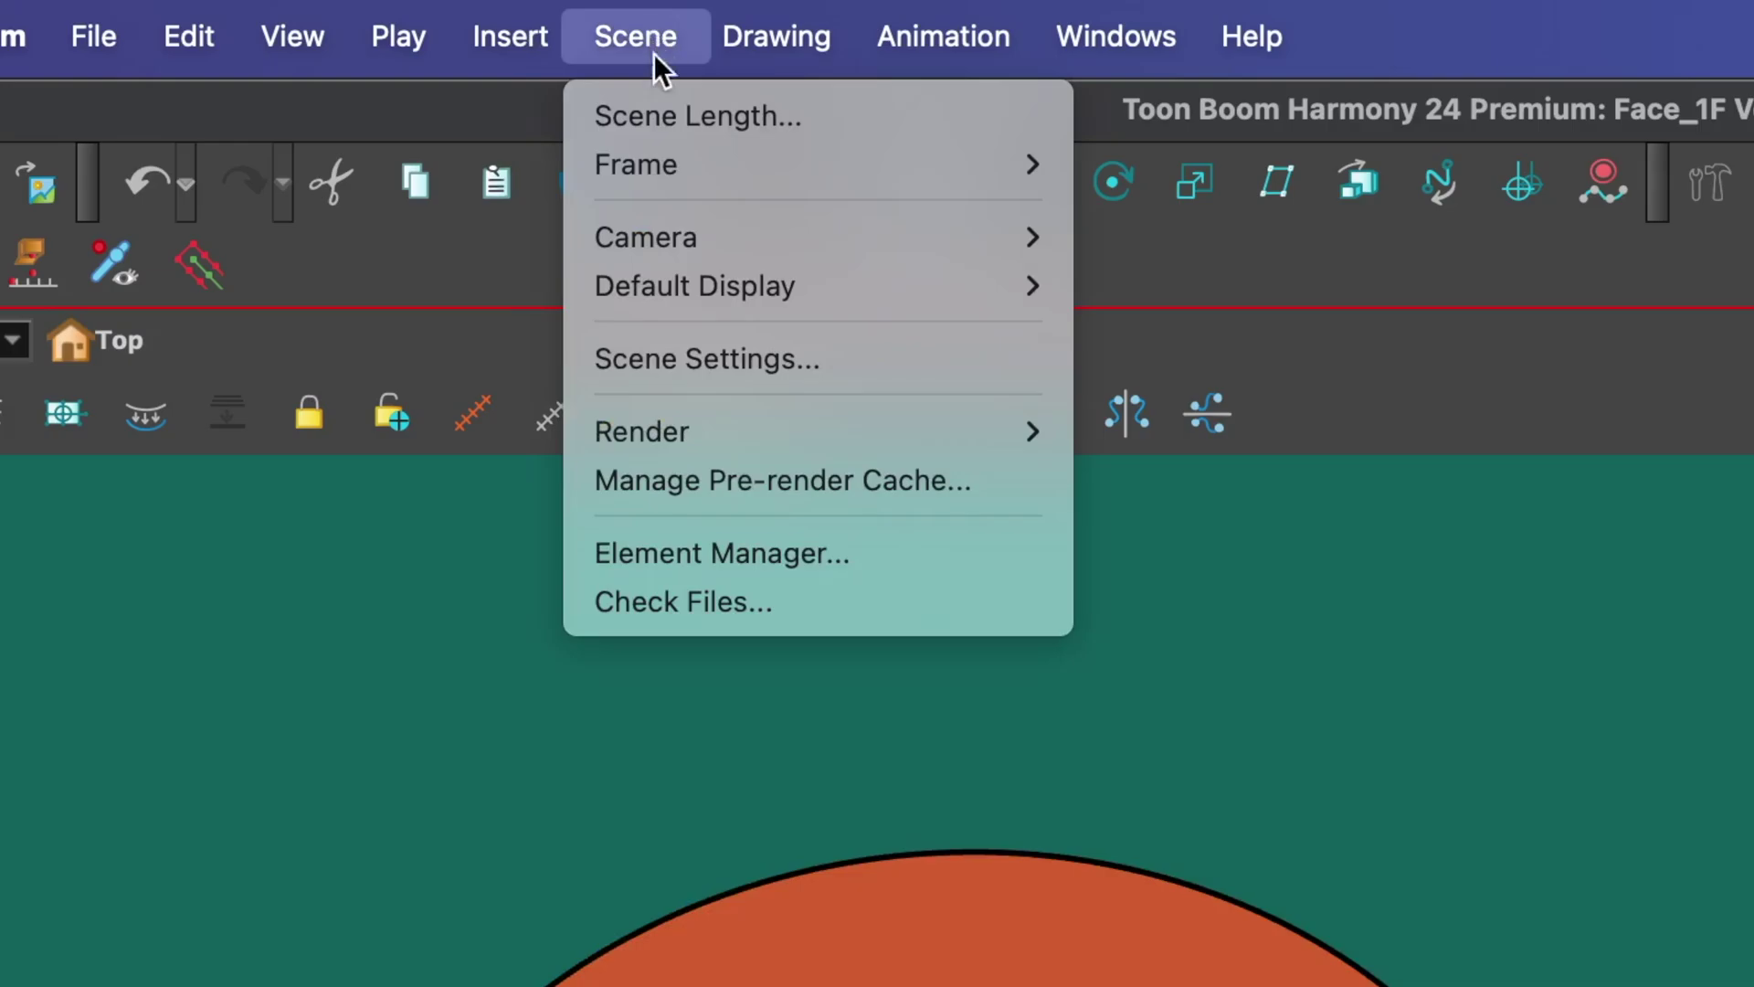
pyautogui.click(675, 115)
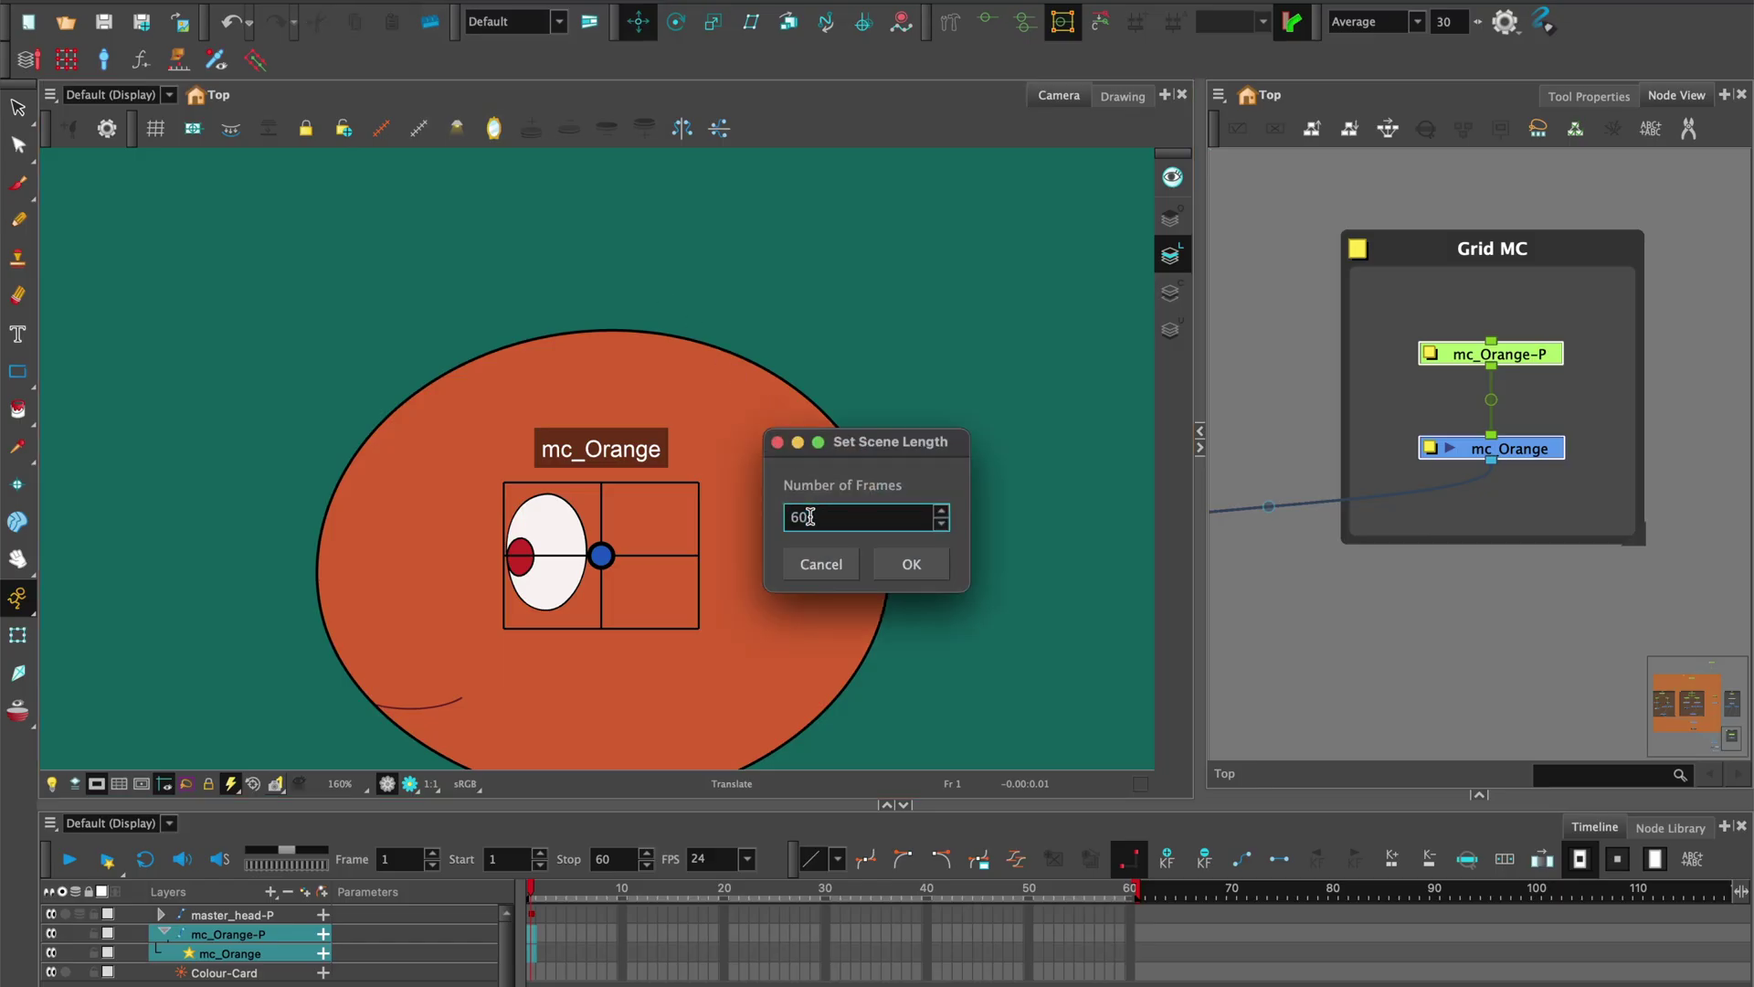
pyautogui.moveTo(810, 517); pyautogui.dragTo(765, 537)
pyautogui.write('1')
pyautogui.click(912, 566)
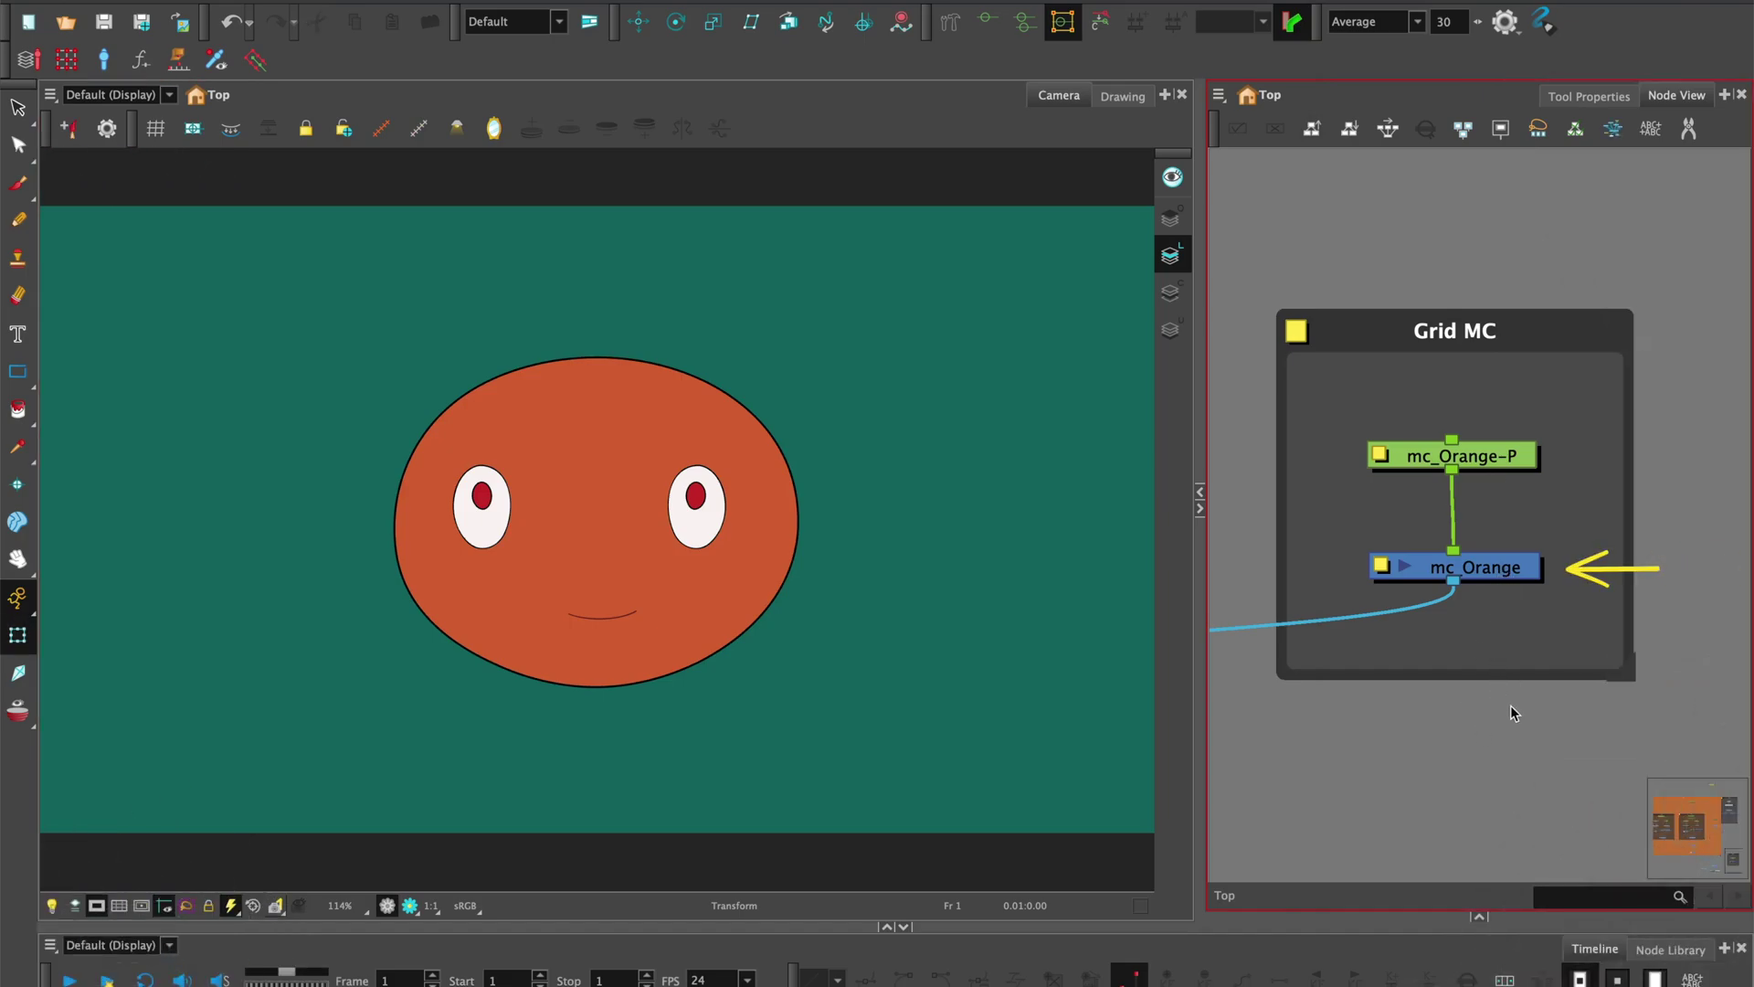
# Select the mc_Orange node and display the Top/mc_Orange controller through Show Master Controllers
pyautogui.click(1513, 566)
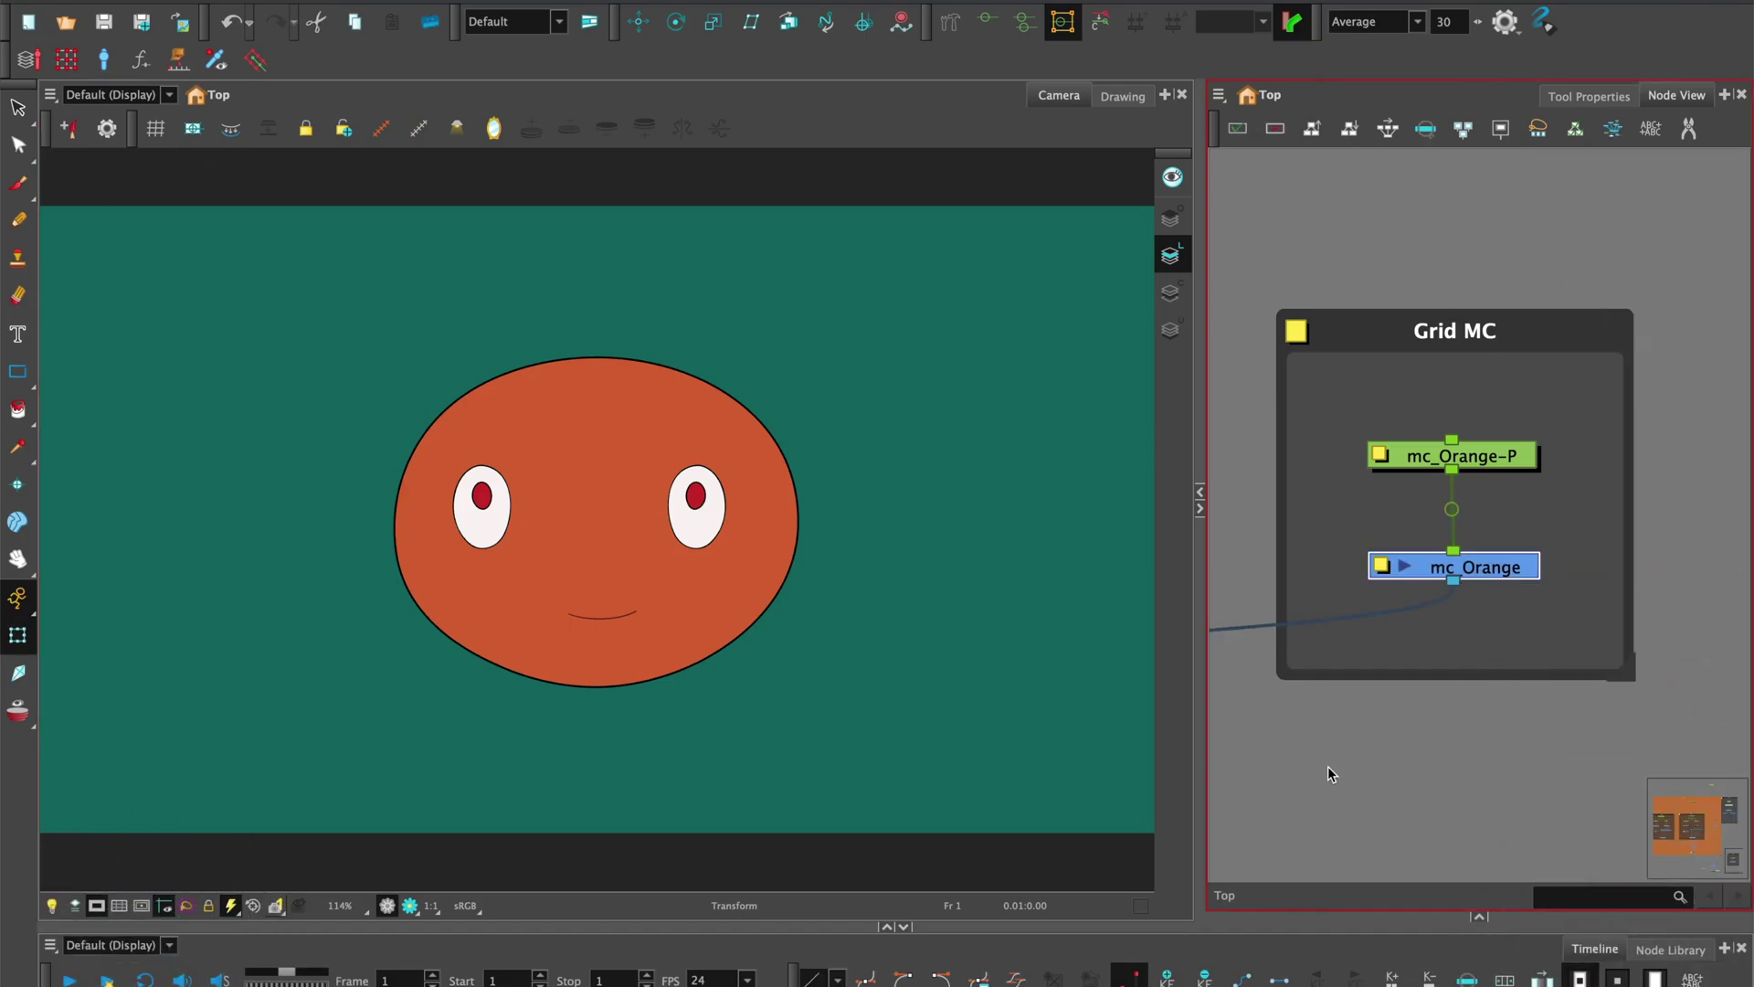
pyautogui.click(216, 59)
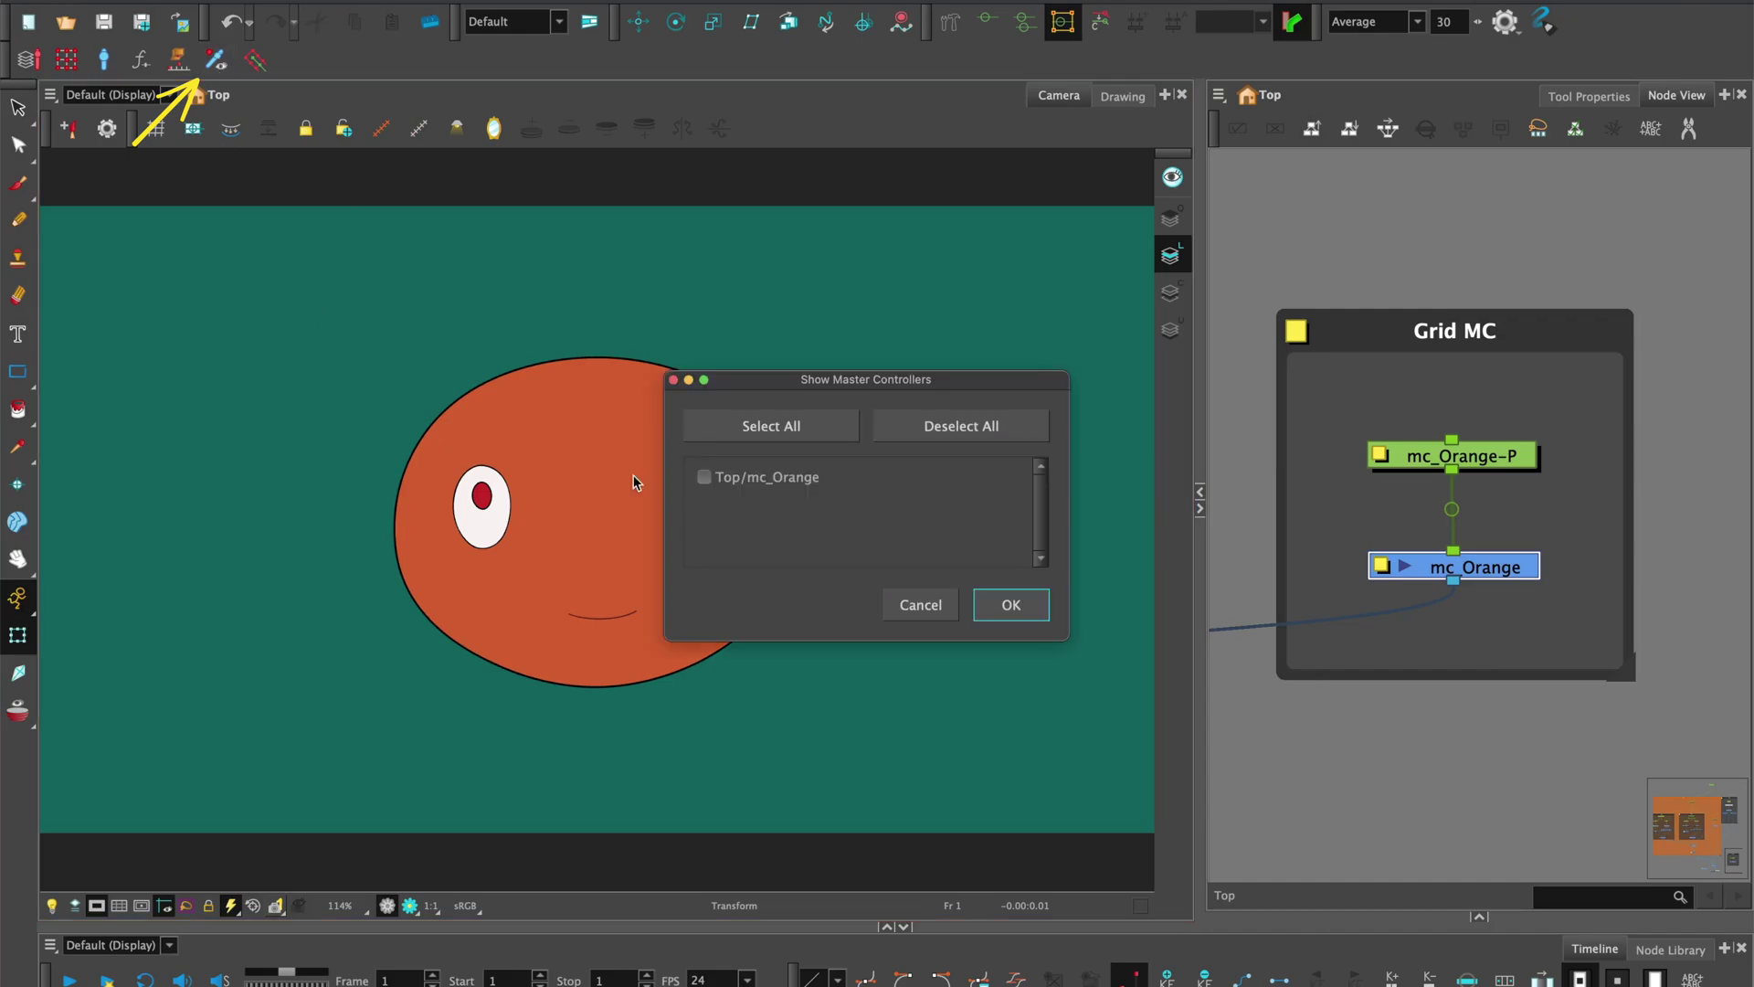
pyautogui.click(705, 478)
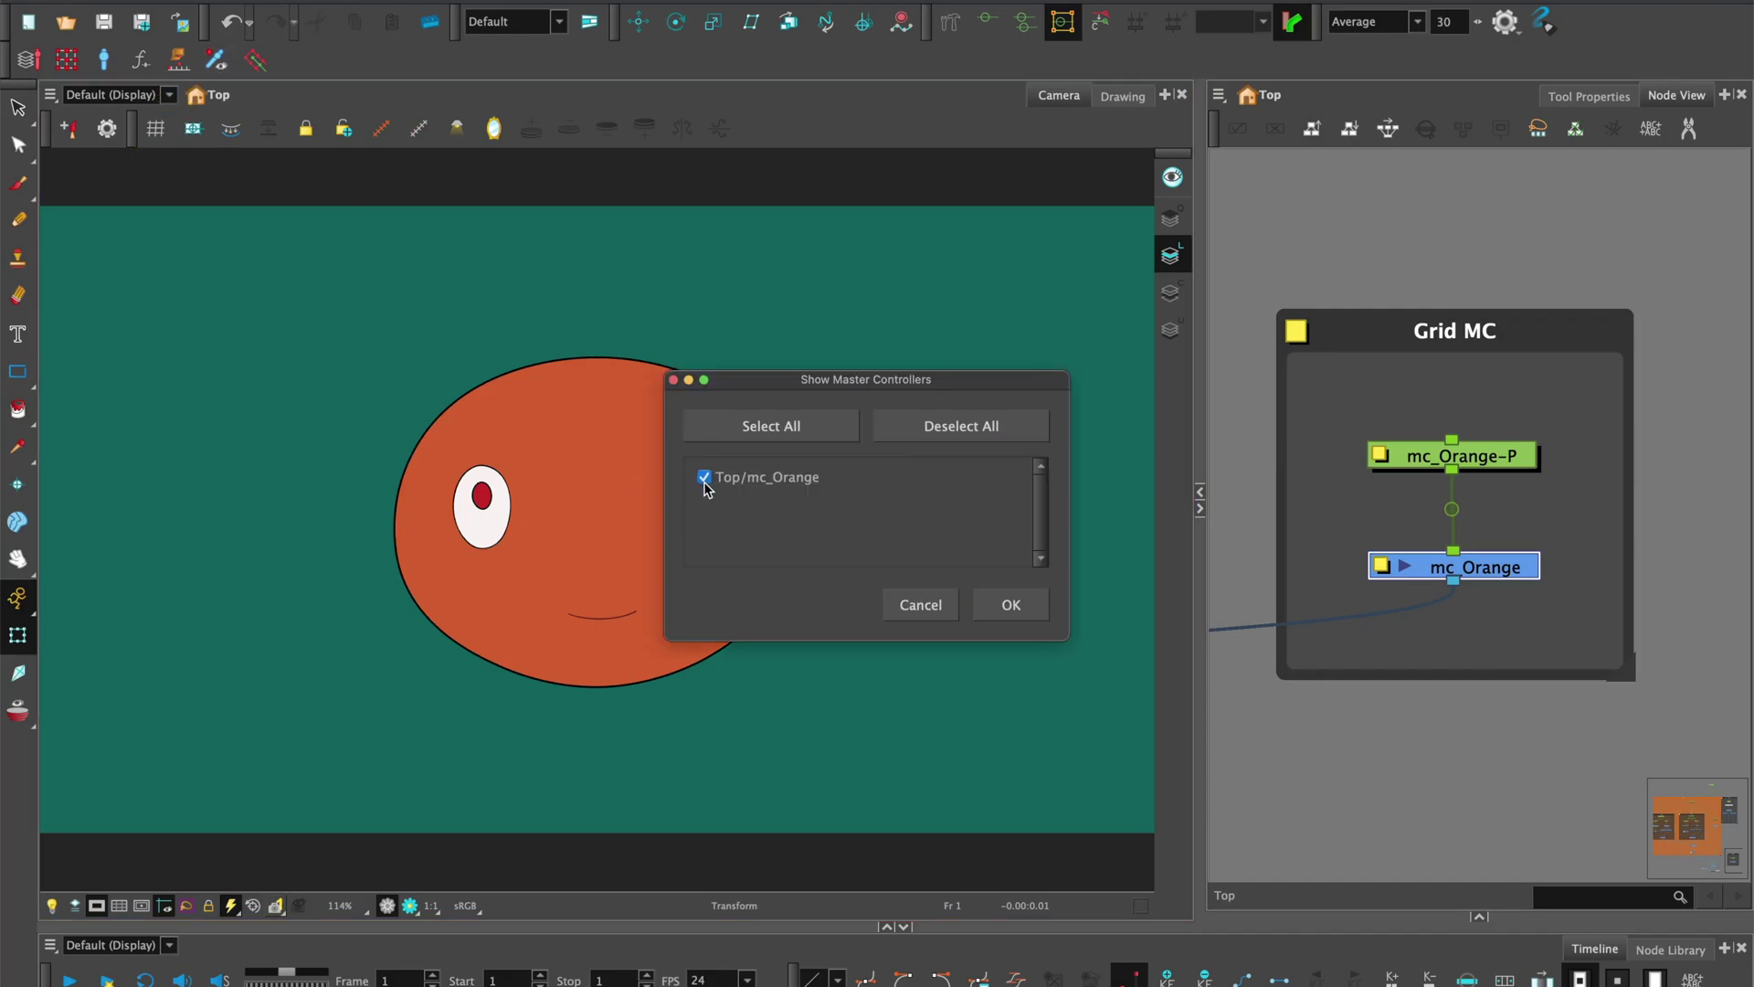
pyautogui.click(1040, 607)
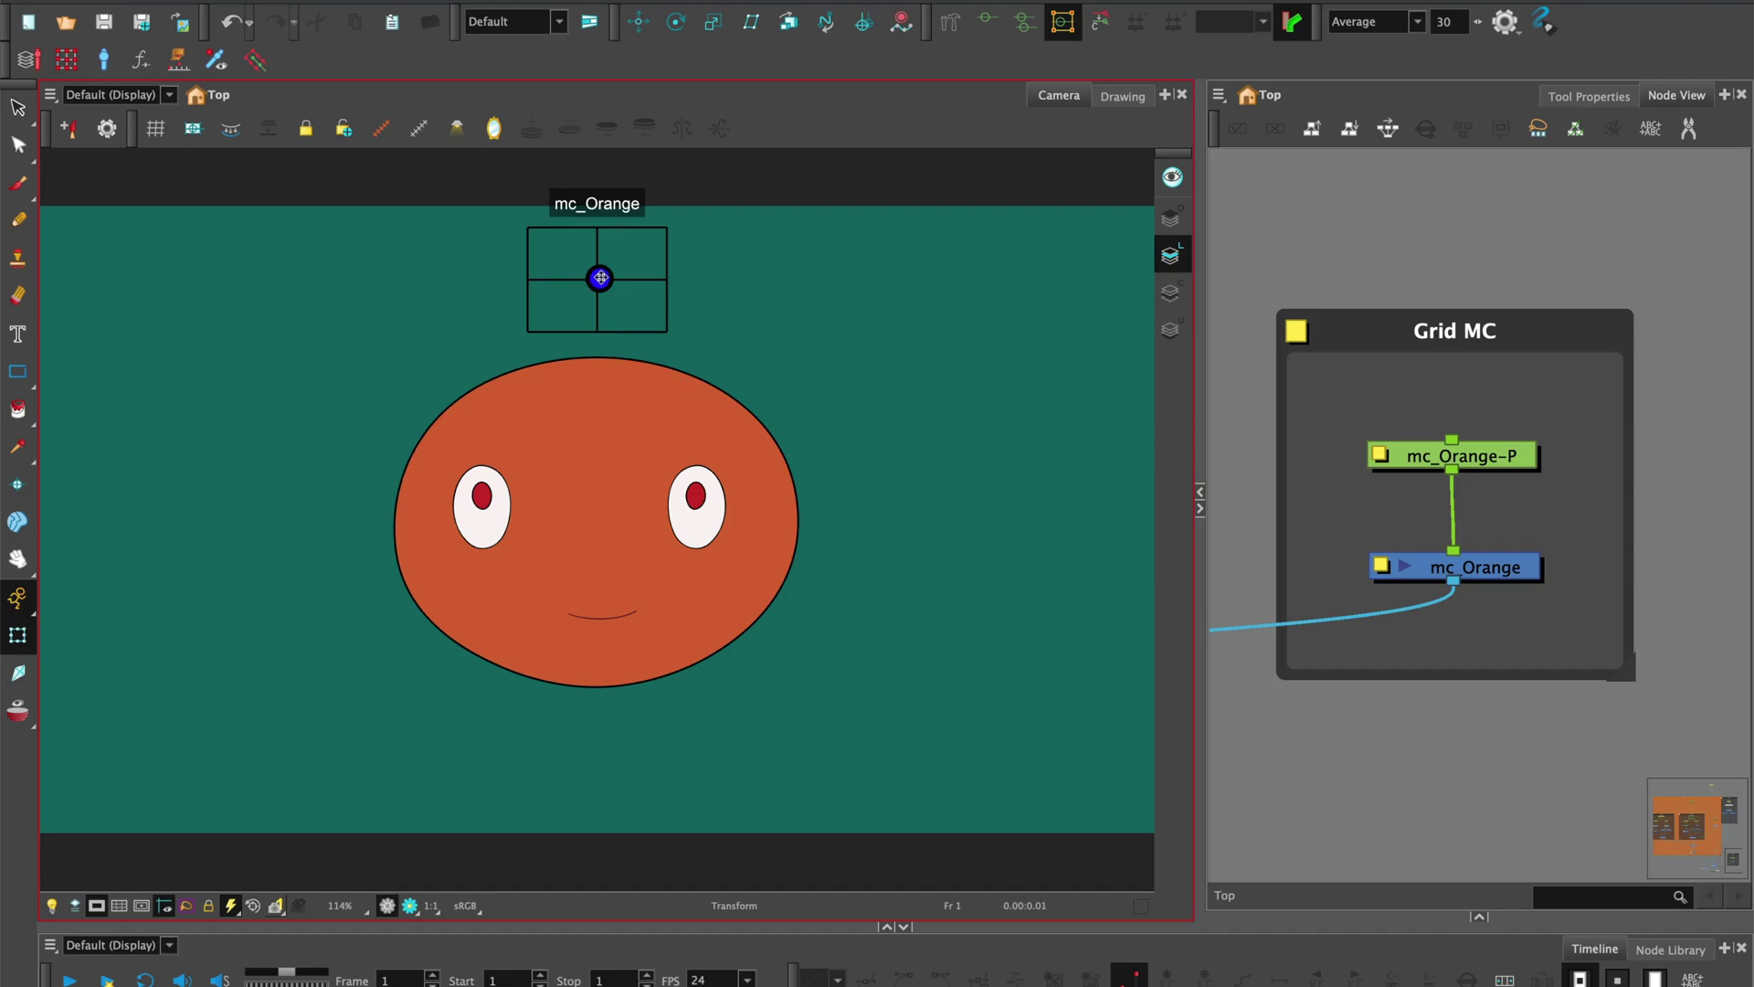